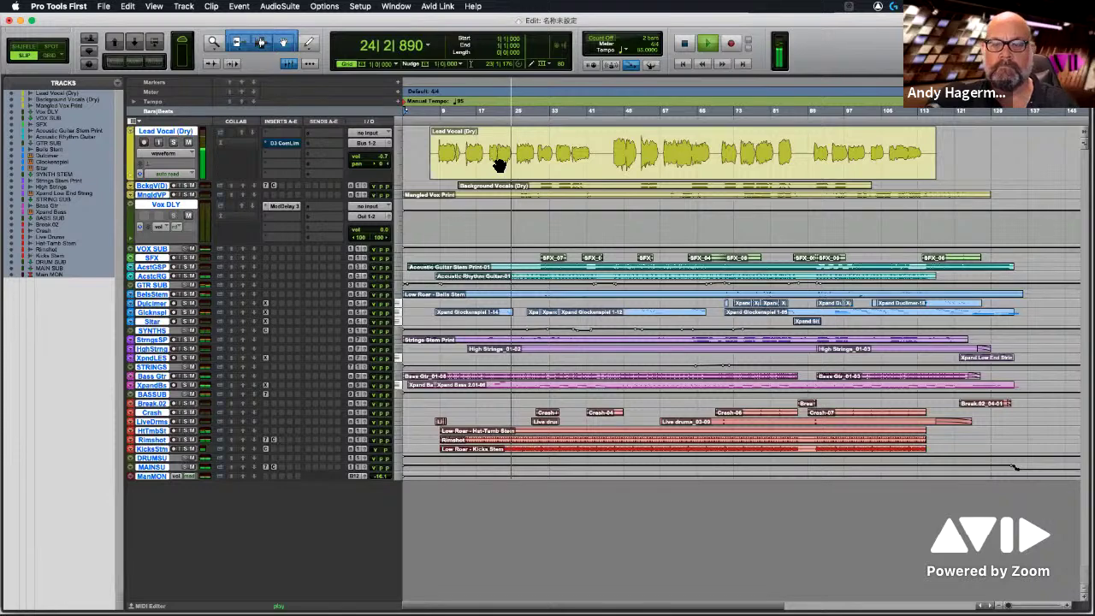
Step: Stop playback, select only the Lead Vocal (Dry) track, and inspect its floating output window before closing it
key("space")
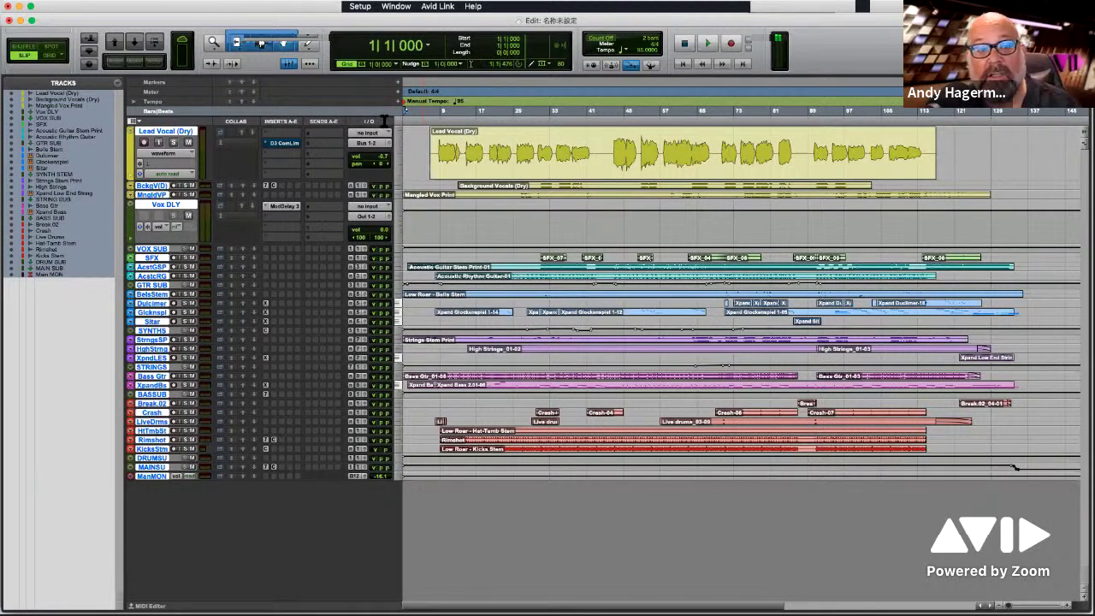
left_click(171, 133)
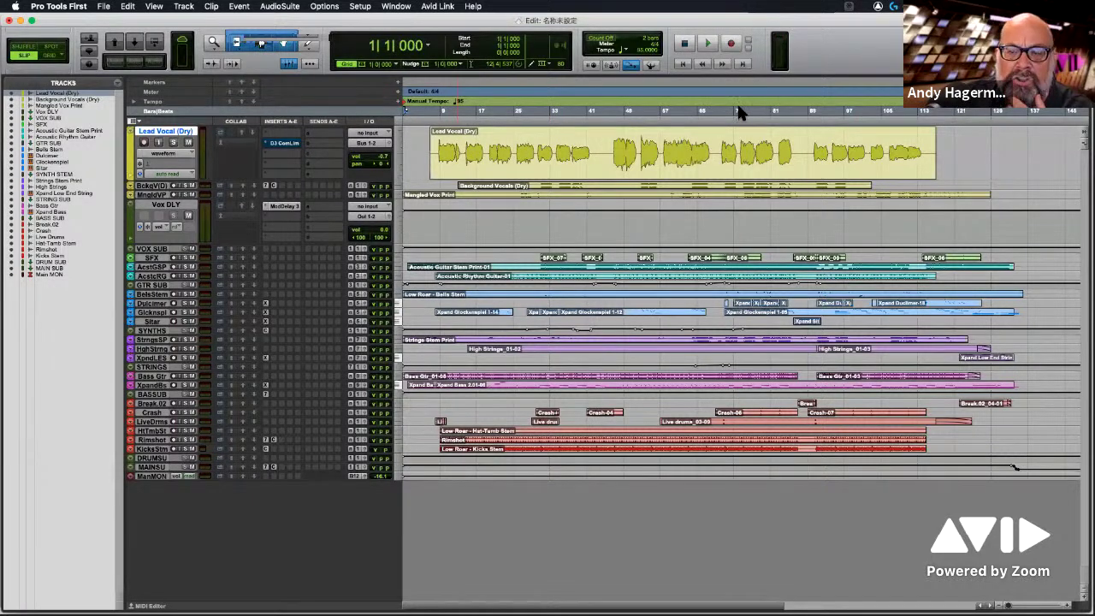
left_click(390, 146)
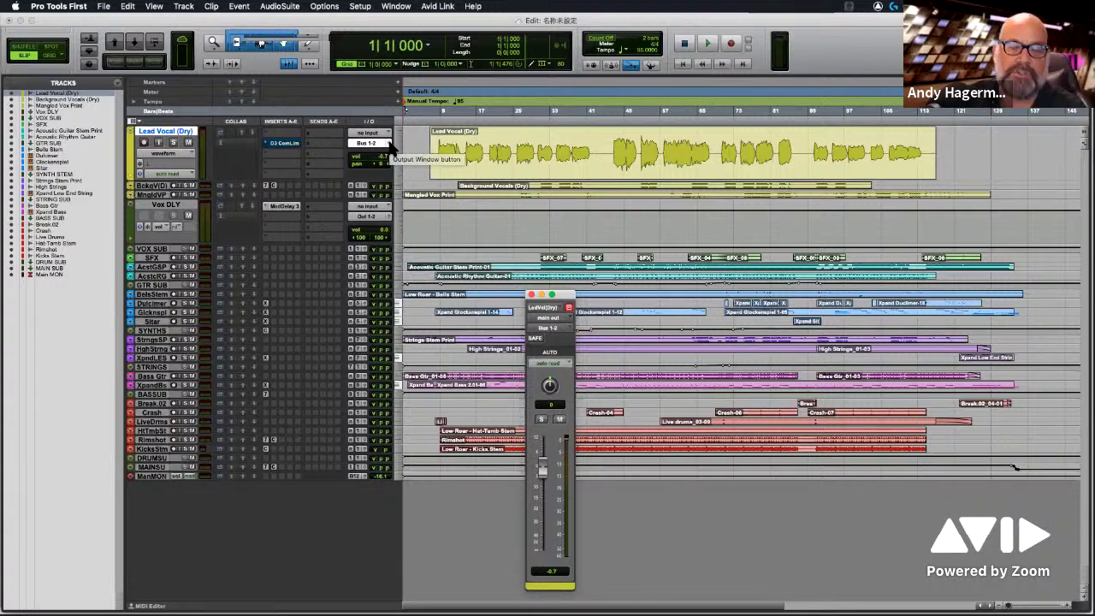
left_click_drag(567, 293, 550, 109)
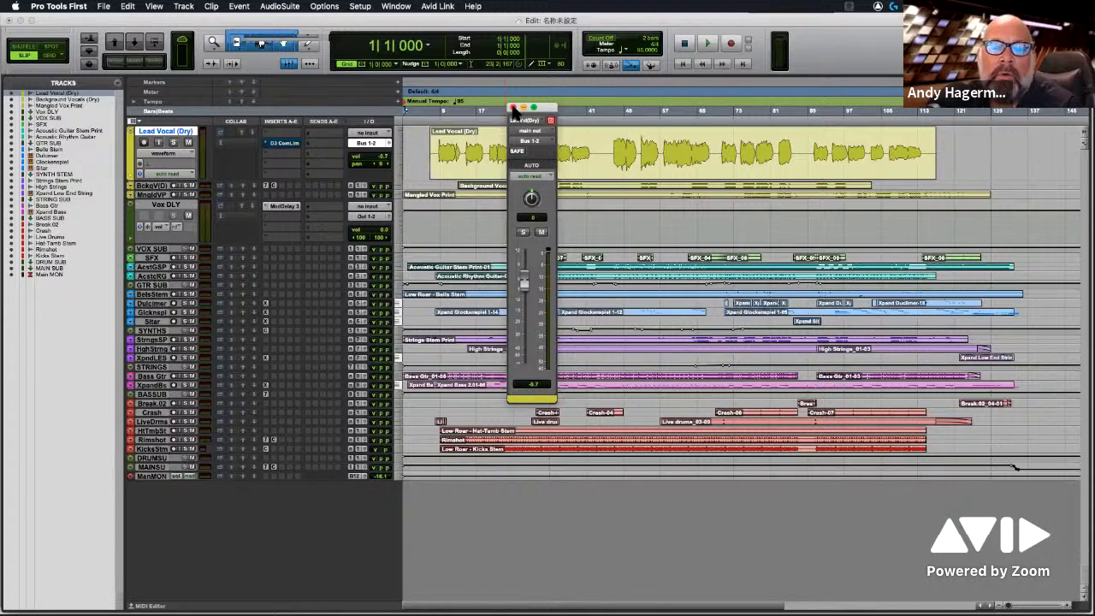
left_click(512, 108)
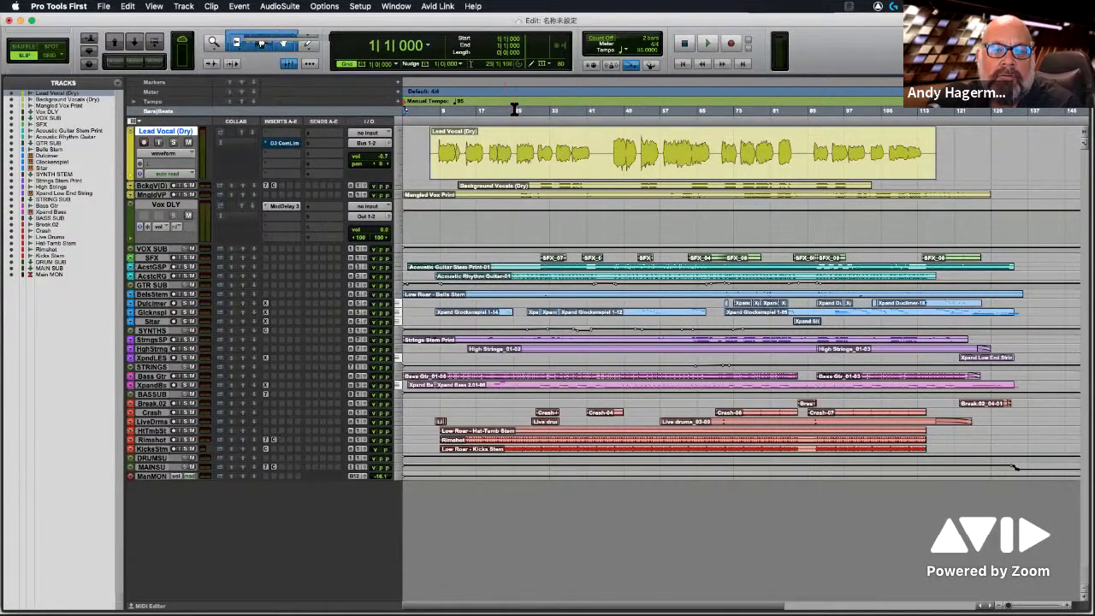
Step: Set up looped playback of the Lead Vocal's opening phrases, about bars 6 to 19, and solo the track
left_click(437, 7)
mouse_move(396, 7)
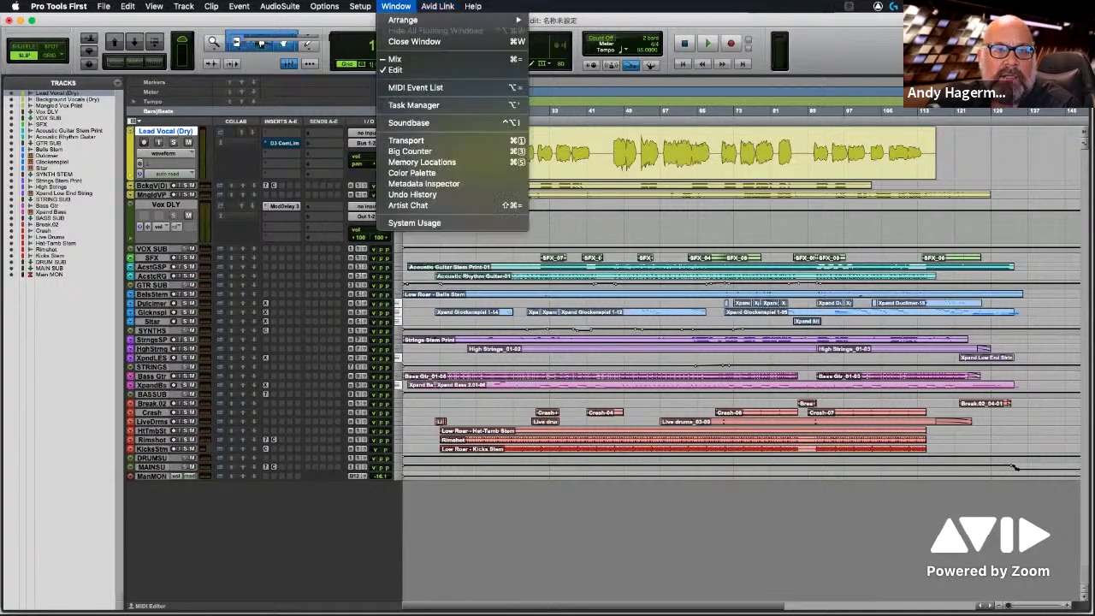
left_click(395, 69)
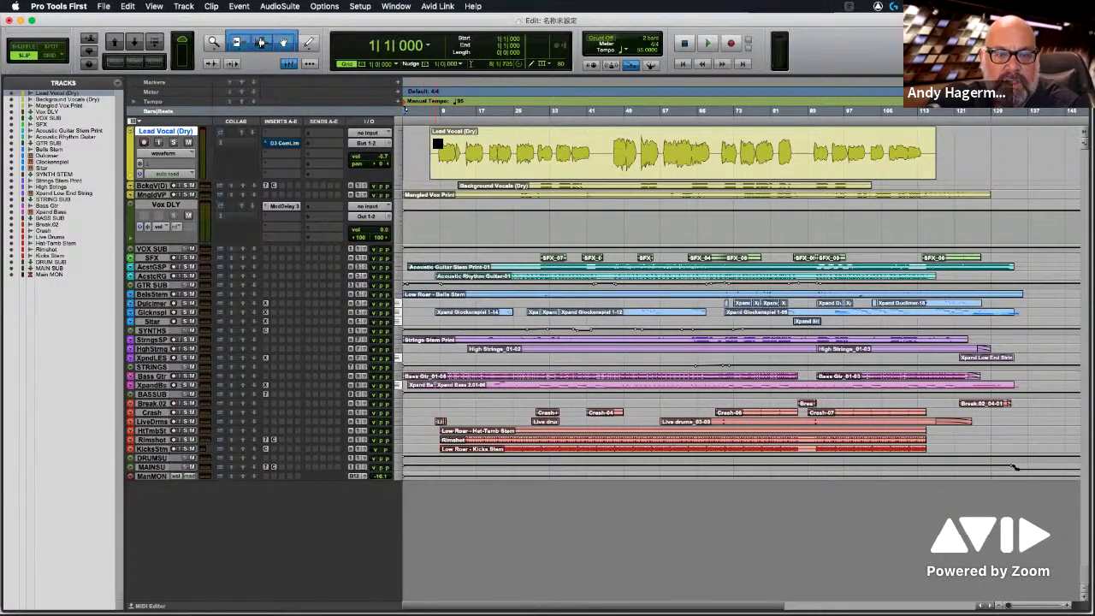
left_click_drag(432, 137, 484, 141)
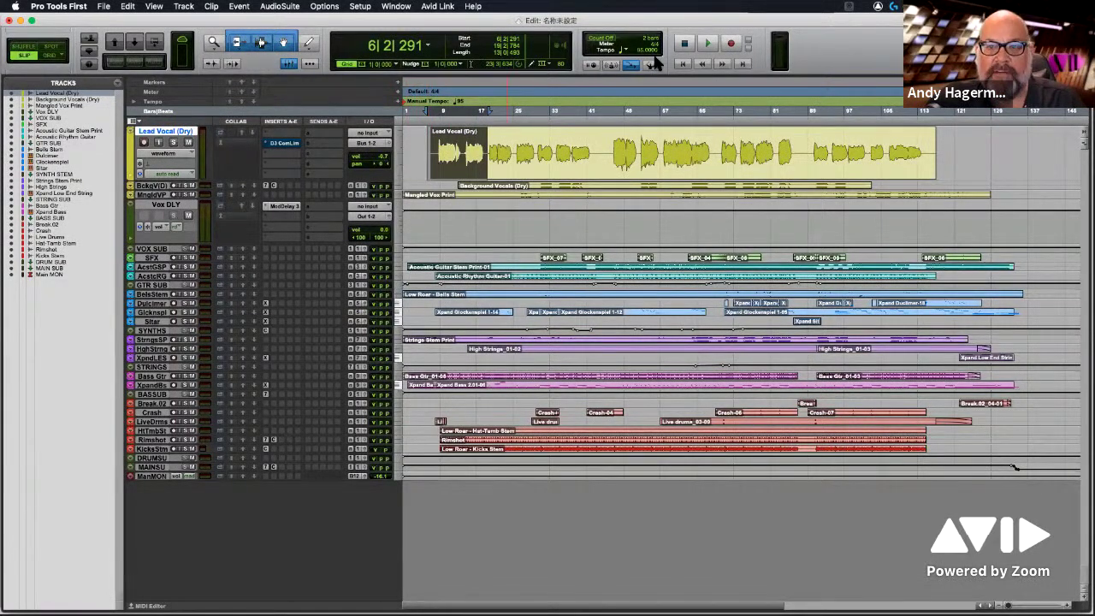
left_click(707, 45)
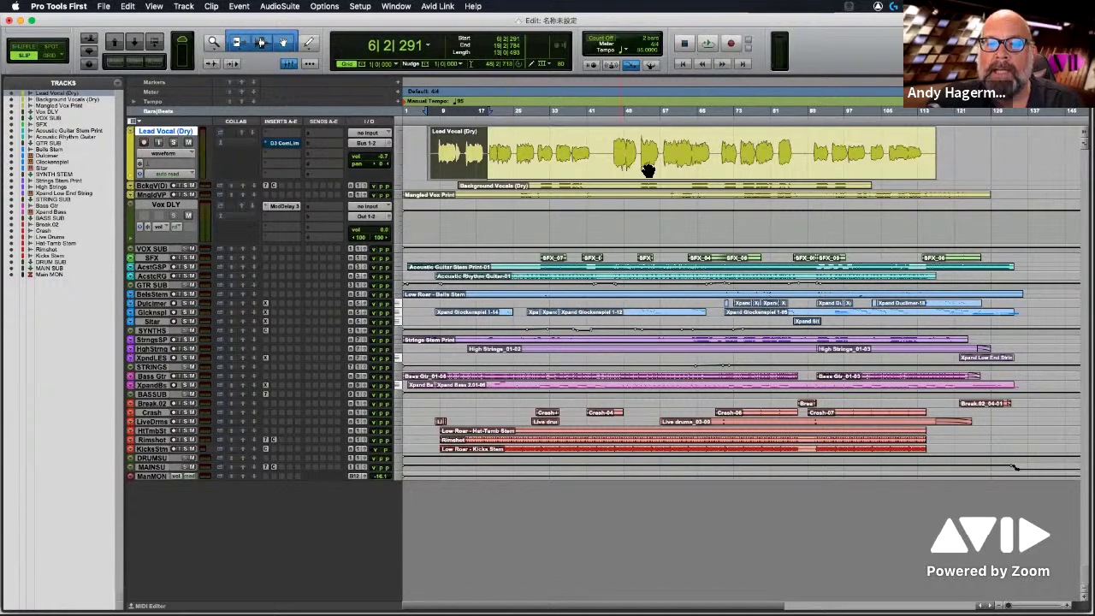
left_click(174, 142)
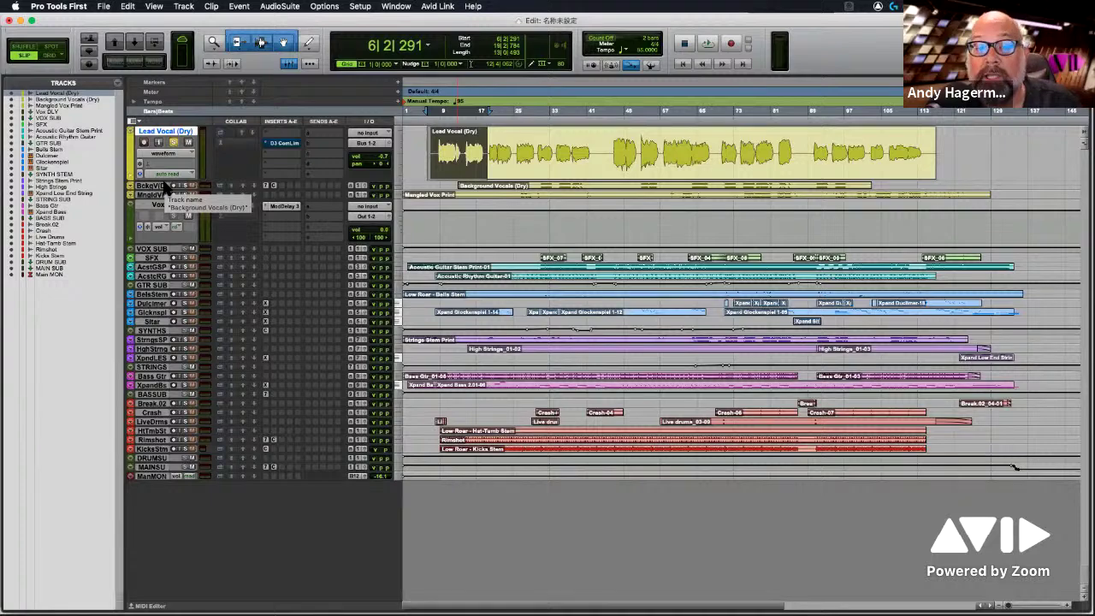
Step: Switch to the Mix window and audition the soloed Lead Vocal loop
left_click(401, 8)
left_click(425, 283)
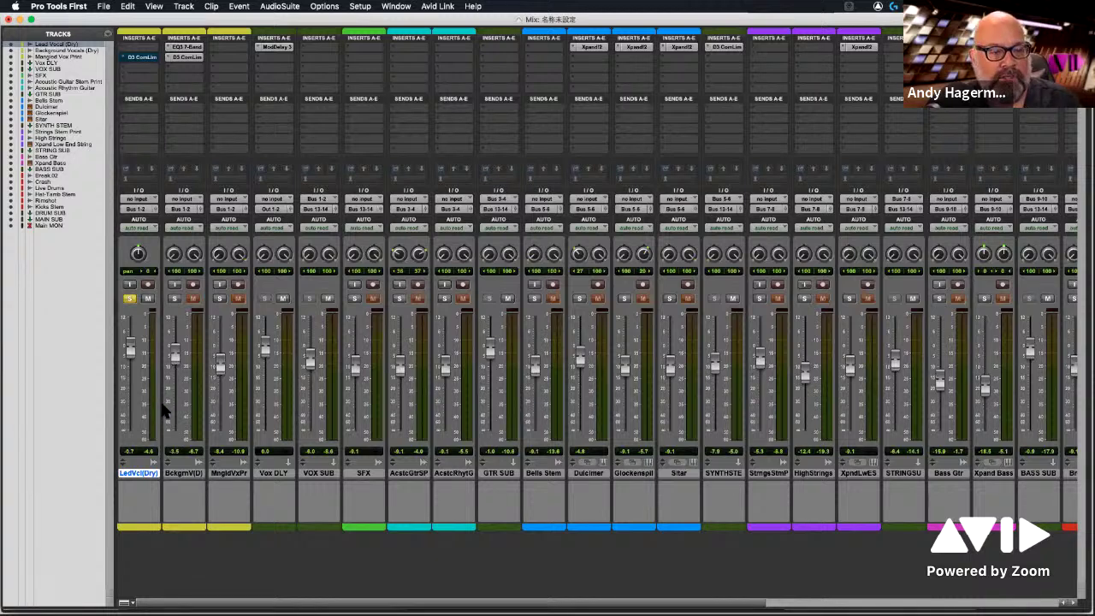
key("space")
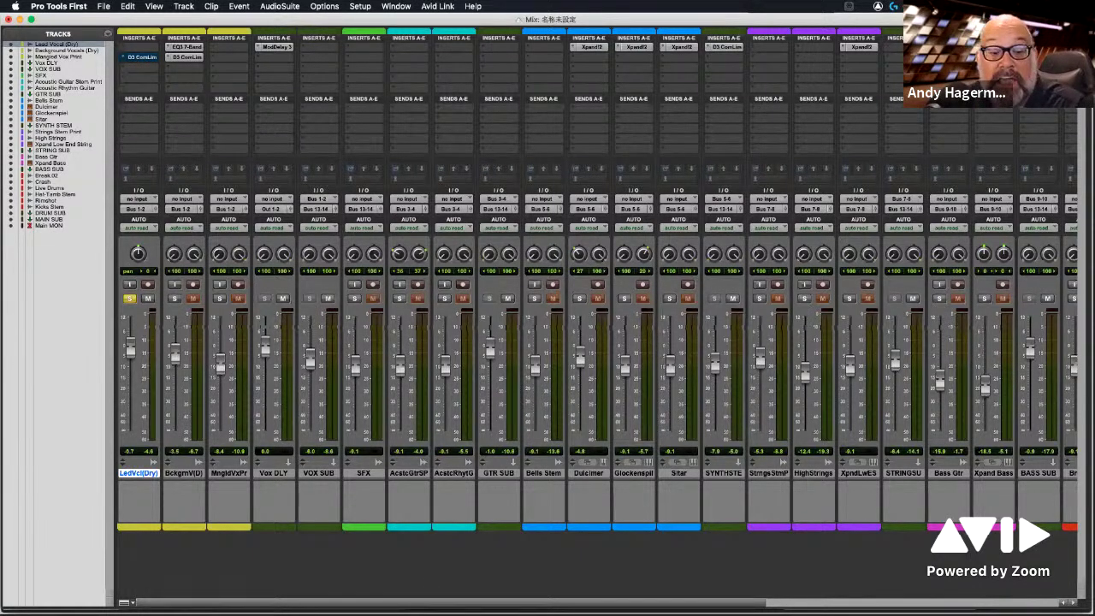
Step: Show the Inserts F-J section in the Mix window and hide it again
left_click(125, 602)
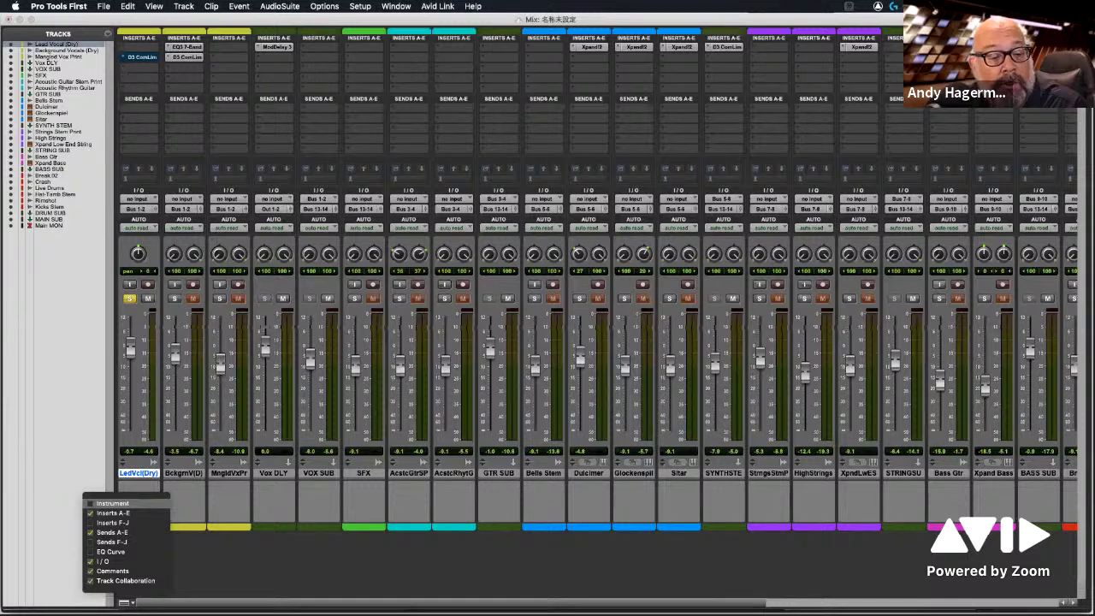
left_click(107, 523)
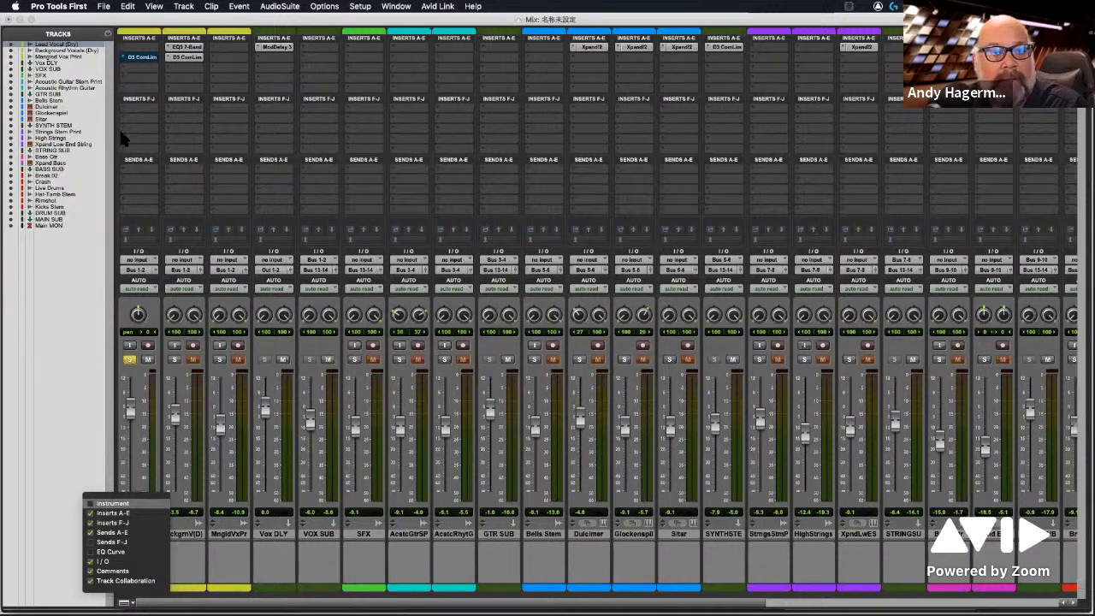
left_click(98, 523)
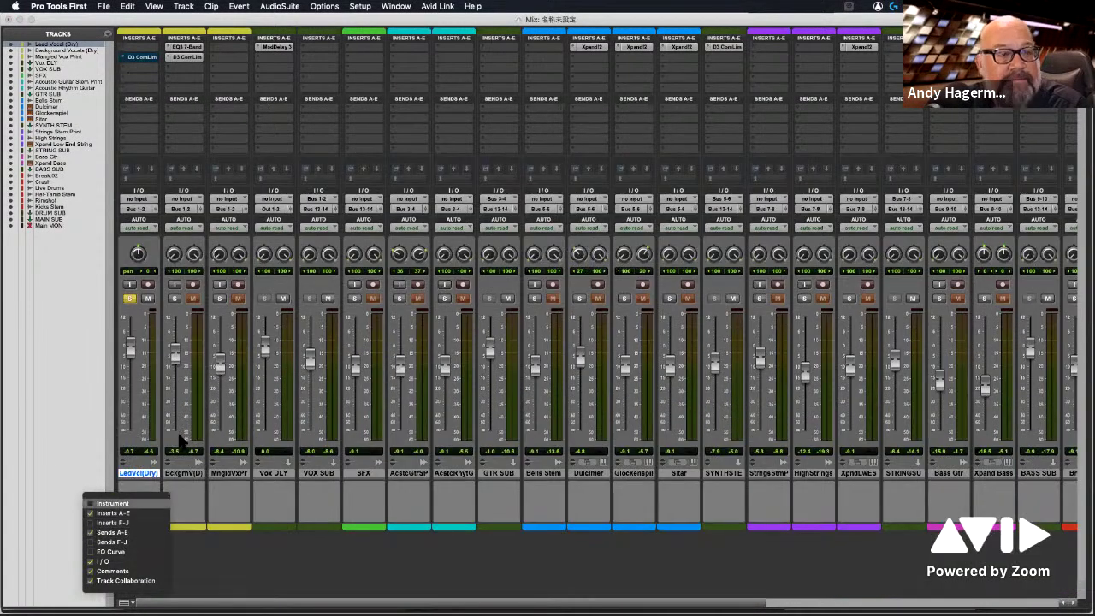
Step: Insert the mono EQ3 7-Band in the Lead Vocal's first insert slot and move its window clear of the Lead Vocal fader
left_click(139, 53)
left_click(139, 52)
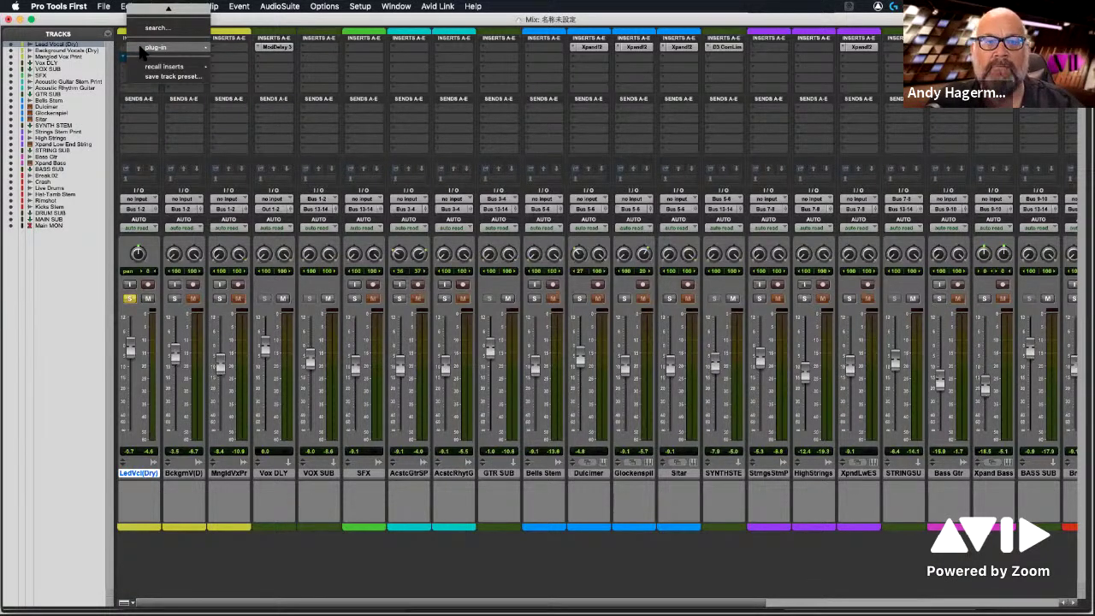
mouse_move(176, 53)
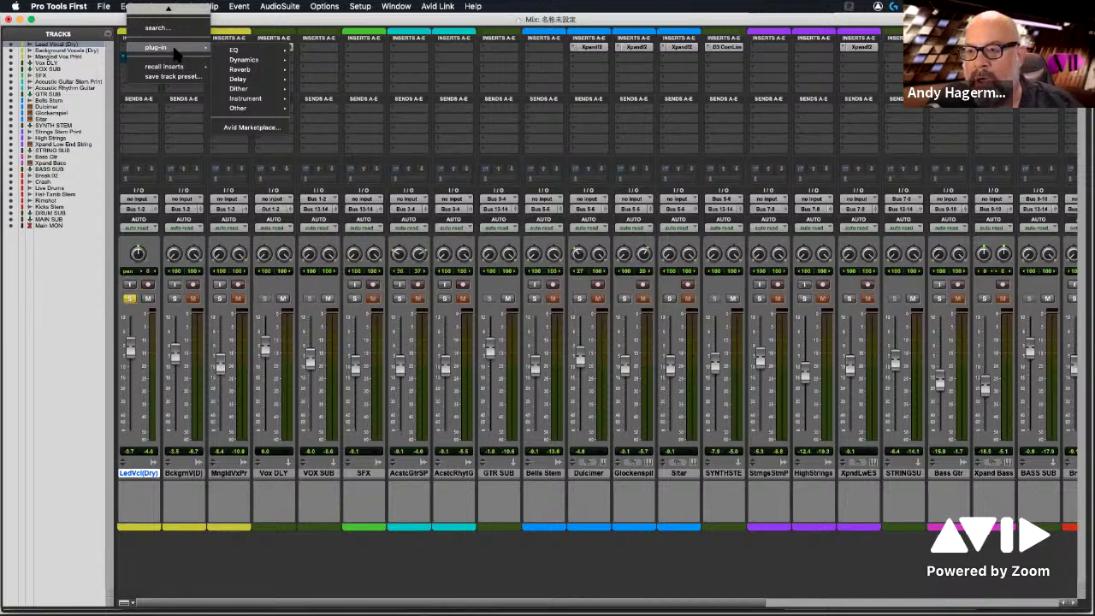
mouse_move(236, 53)
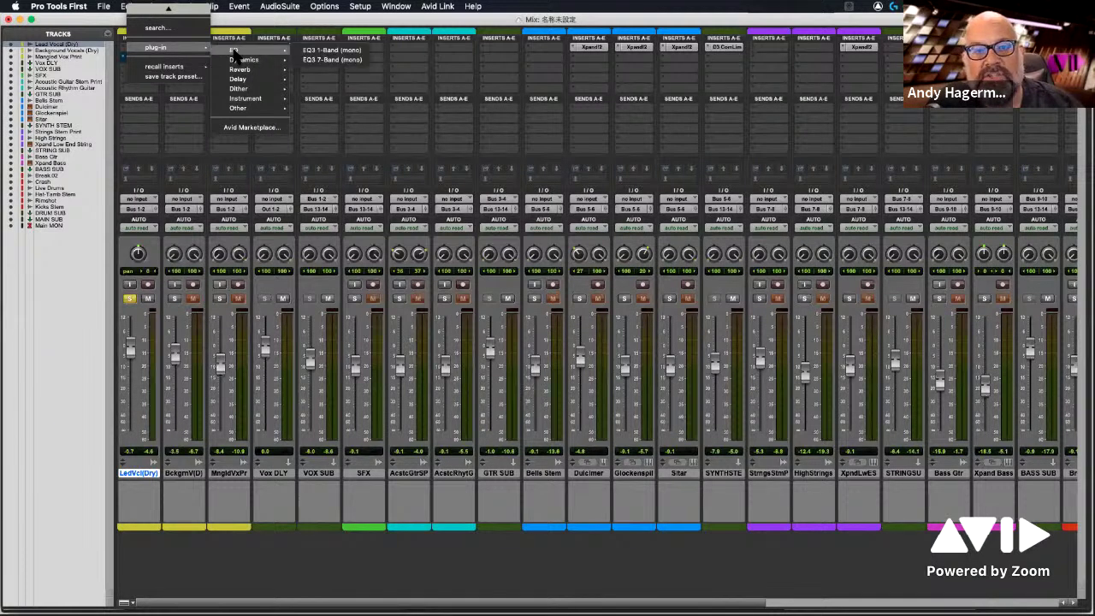
left_click(325, 59)
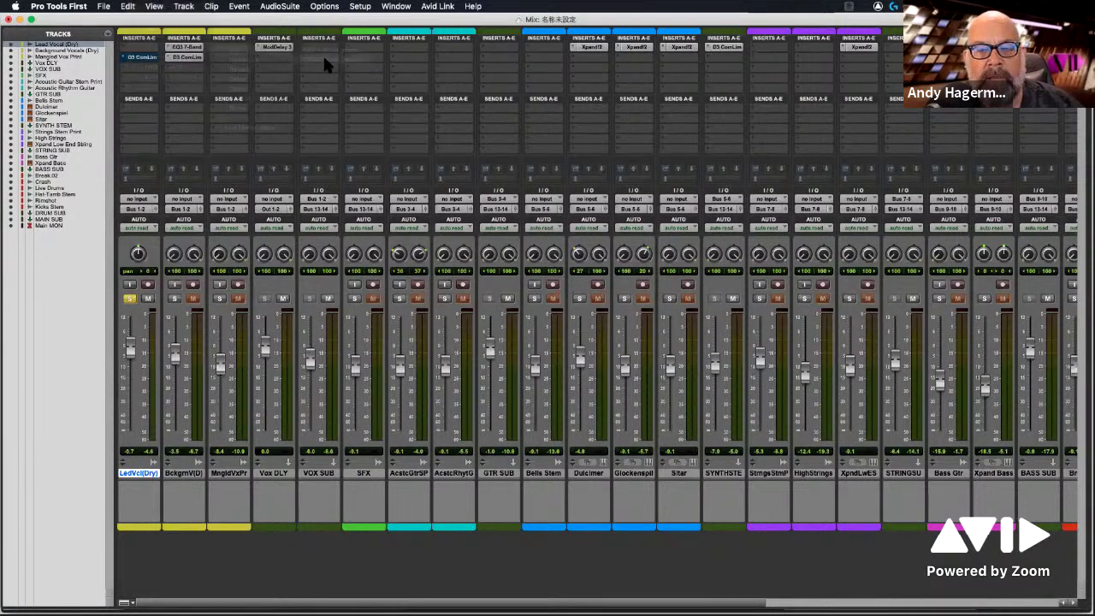
left_click_drag(721, 343, 442, 61)
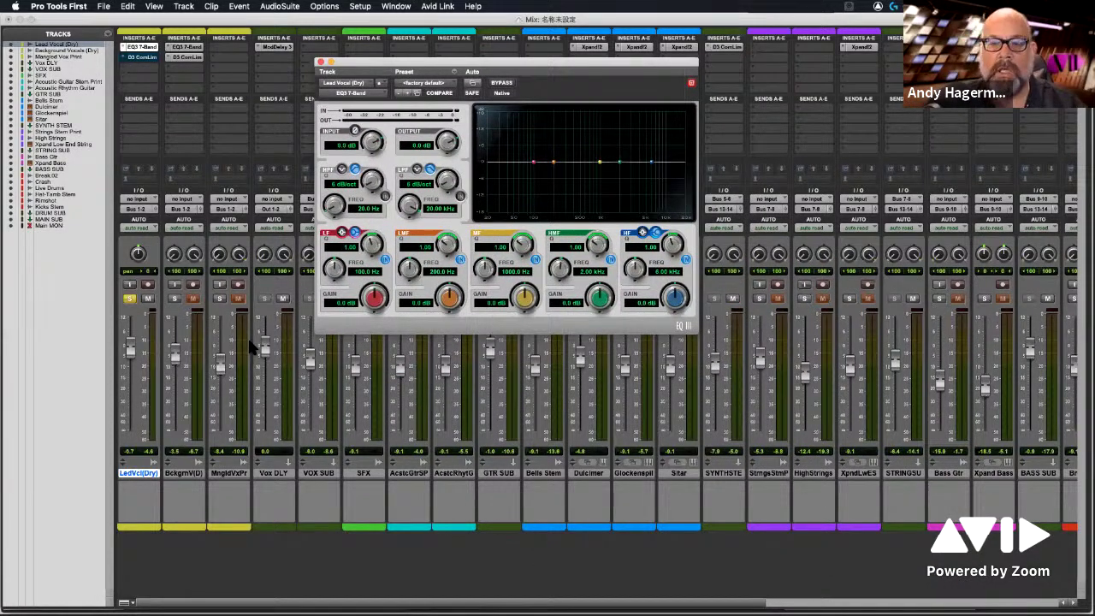
Step: Enable the EQ's high-pass filter during playback, with a 12 dB/oct slope and a frequency of about 168 Hz
key("space")
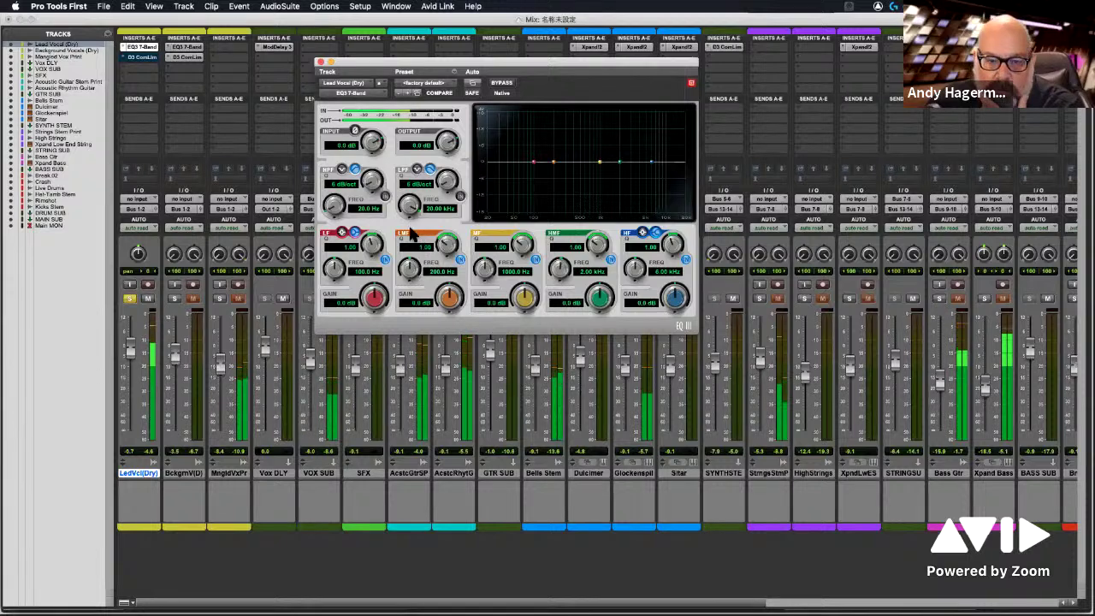
left_click(384, 197)
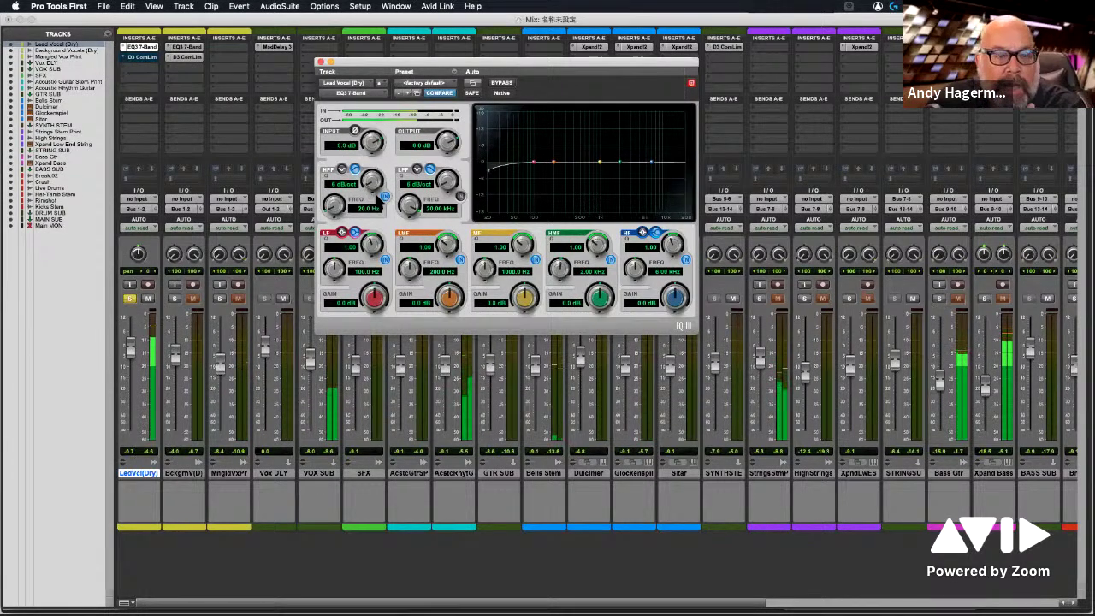
left_click_drag(371, 190, 376, 168)
left_click_drag(338, 213, 345, 169)
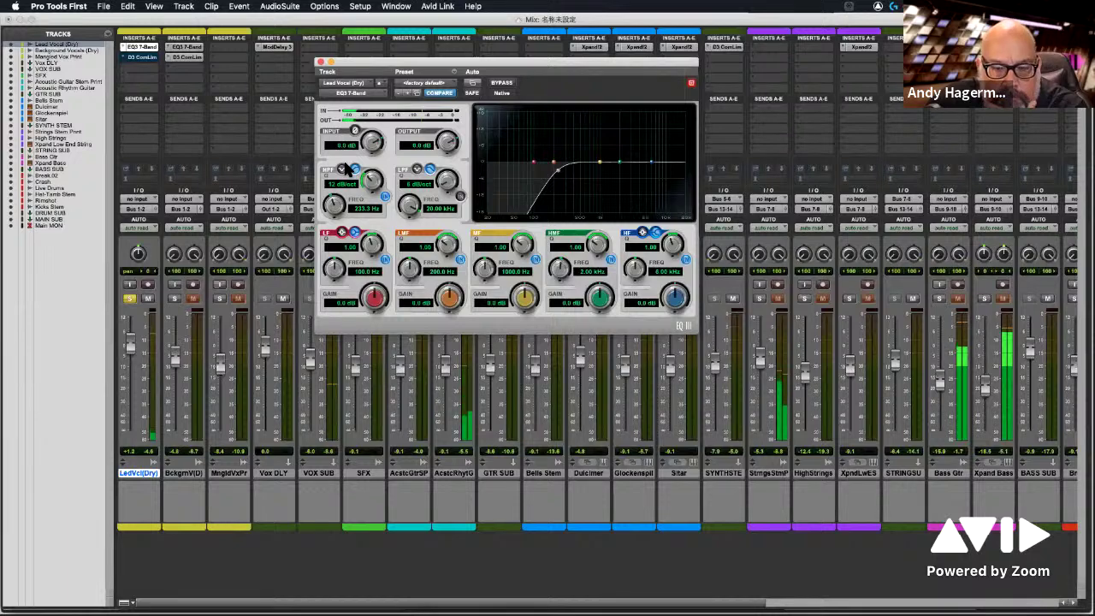
left_click_drag(345, 163, 343, 176)
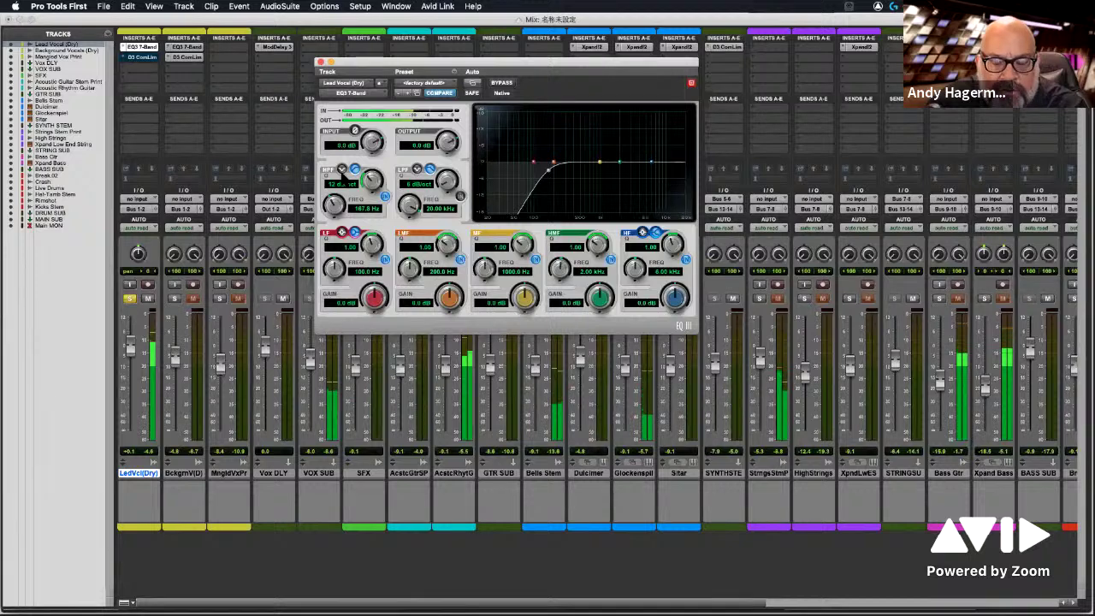
Step: Compare the Lead Vocal with the EQ bypassed and active during playback
left_click(500, 83)
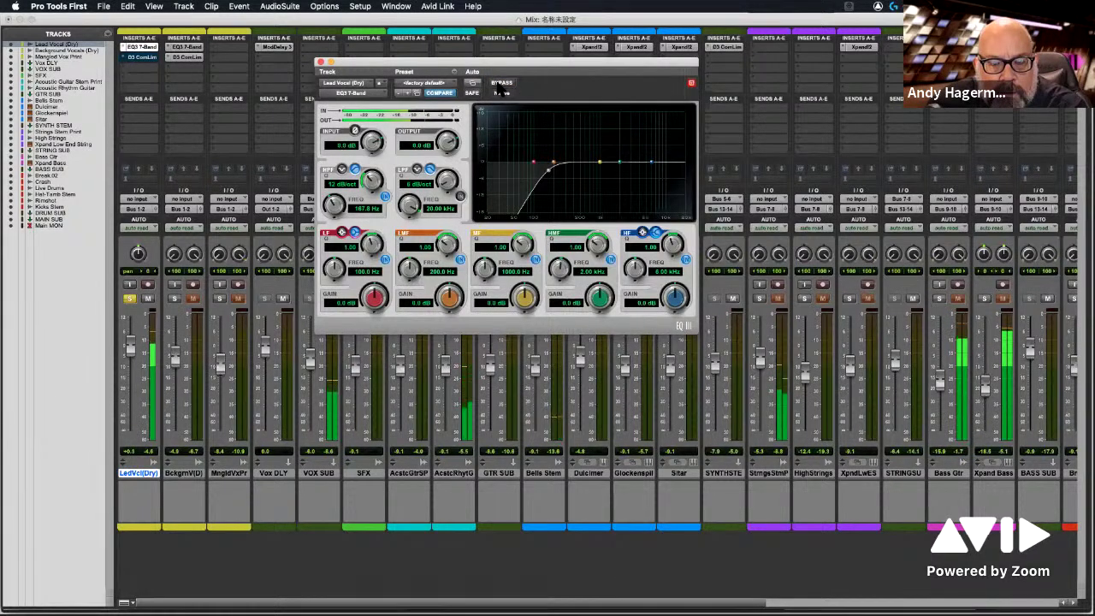
left_click(500, 85)
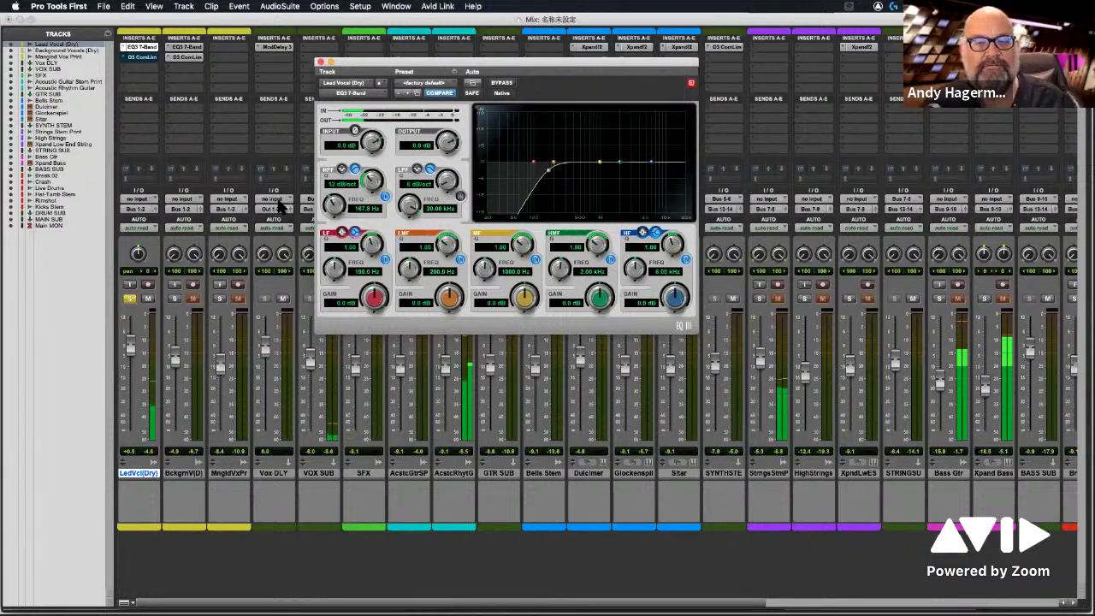
left_click(376, 21)
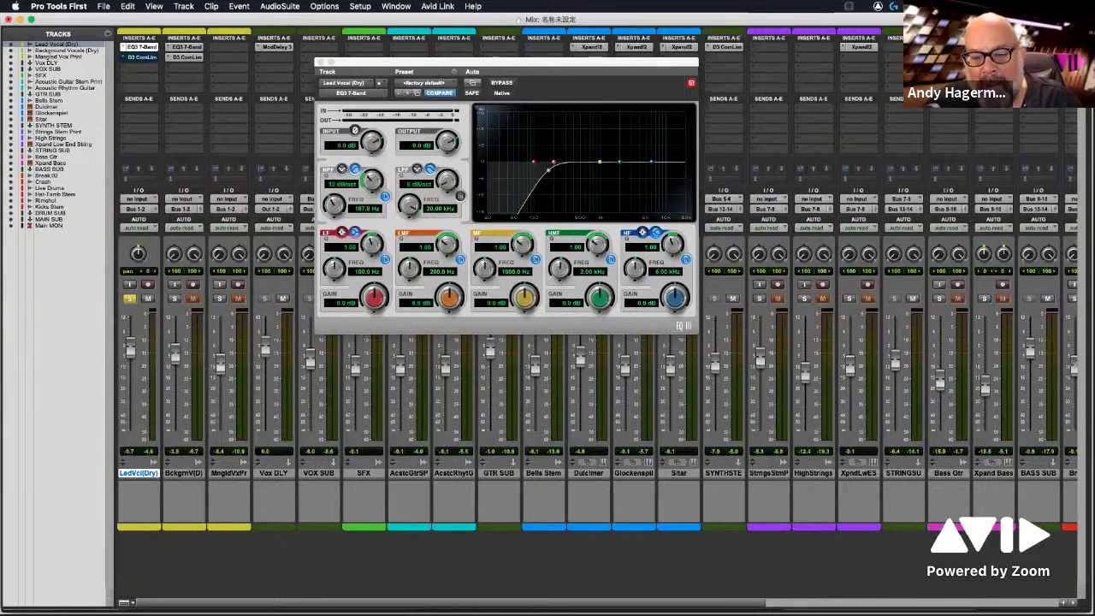
Step: Shape a narrow HMF boost of about 11.4 dB at about 3.5 kHz, with a Q of 5.25
left_click_drag(620, 161, 619, 136)
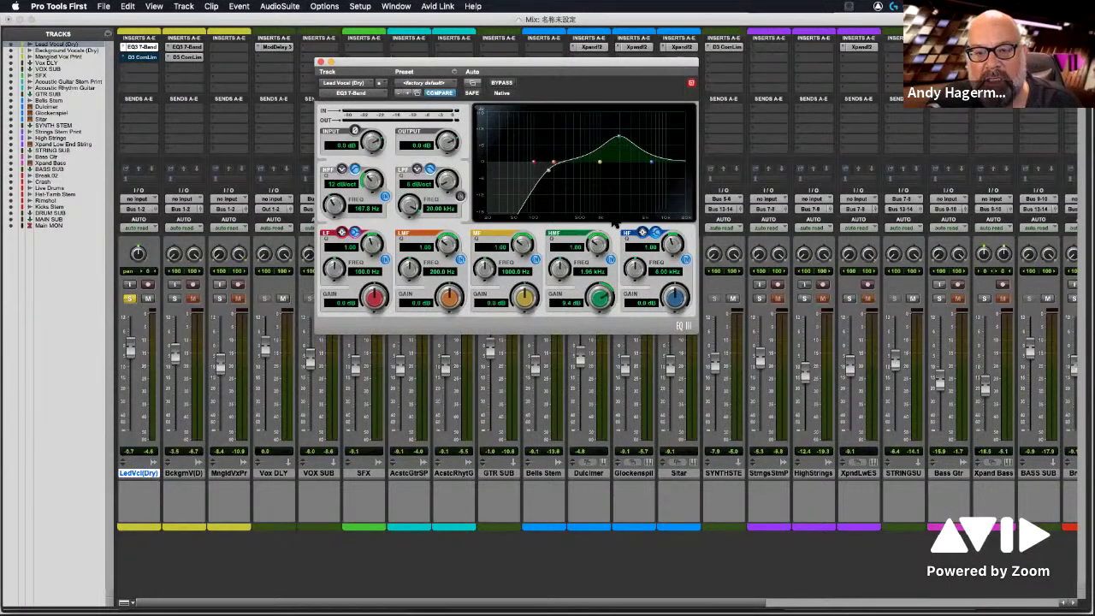
left_click_drag(599, 246, 599, 218)
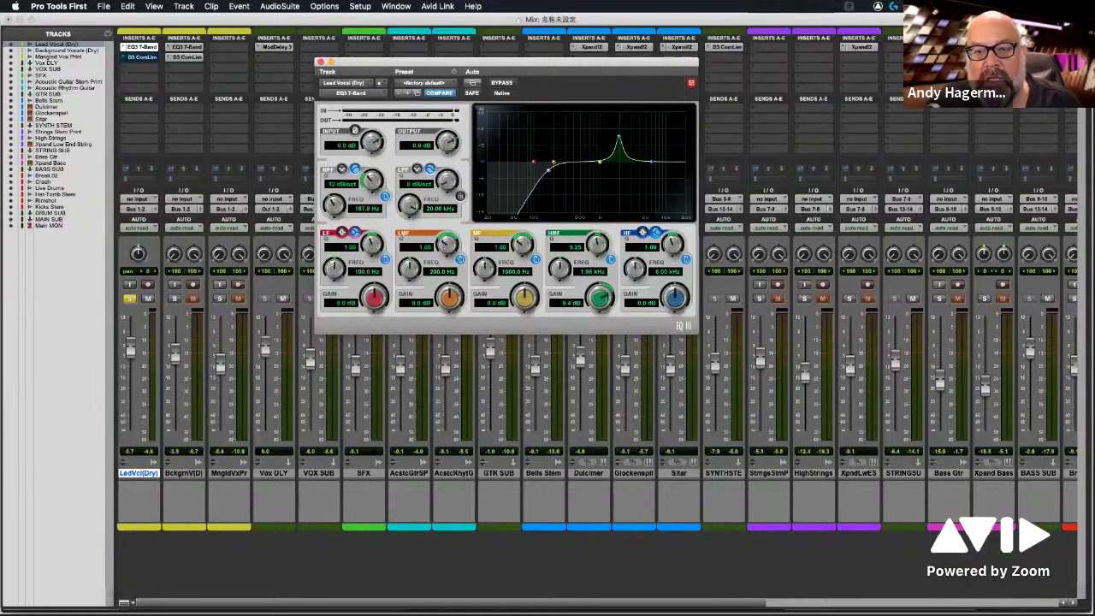
mouse_move(618, 137)
left_mouse_down()
mouse_move(638, 136)
mouse_move(609, 135)
mouse_move(640, 136)
mouse_move(605, 137)
mouse_move(646, 135)
mouse_move(592, 132)
mouse_move(632, 137)
left_mouse_up()
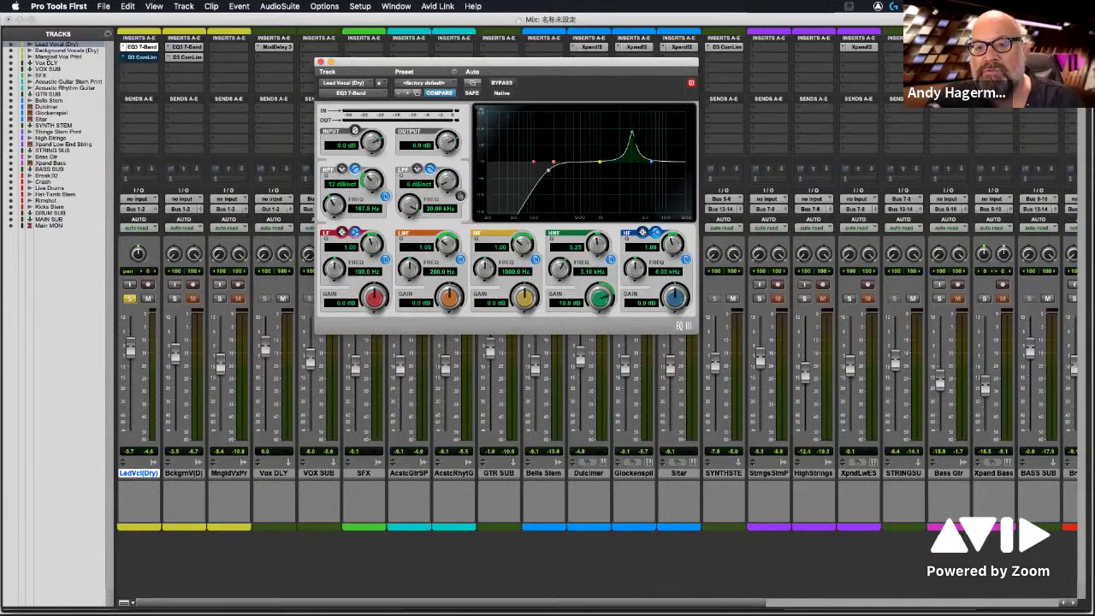
mouse_move(633, 133)
left_mouse_down()
mouse_move(600, 131)
mouse_move(636, 131)
left_mouse_up()
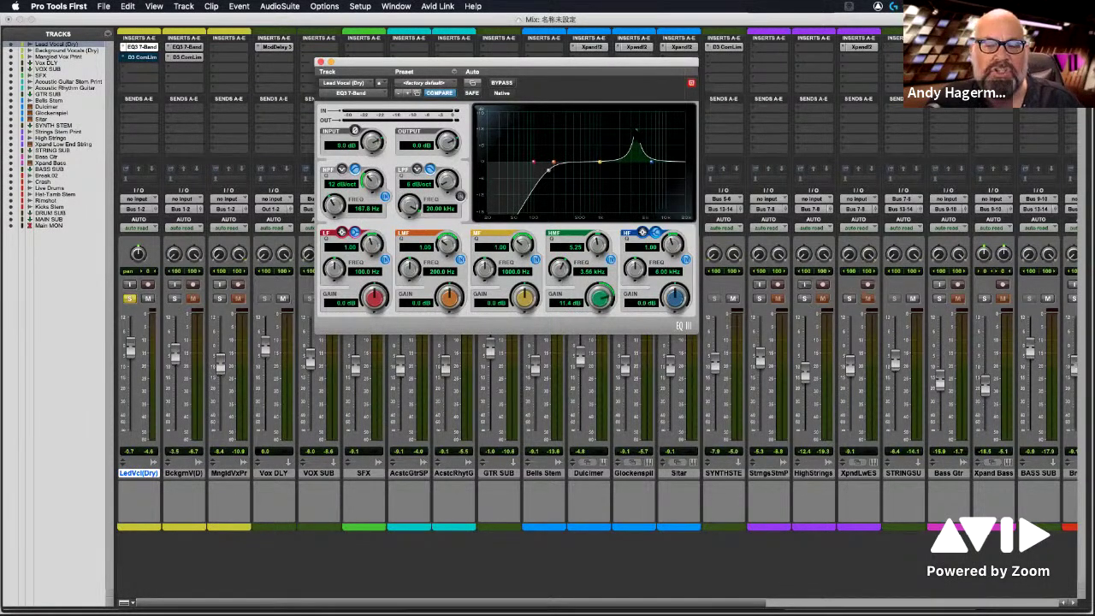
Step: Reduce the HMF band to a gentle 0.6 dB boost at 2.37 kHz, with a Q of 2.79
left_click(602, 301, "alt")
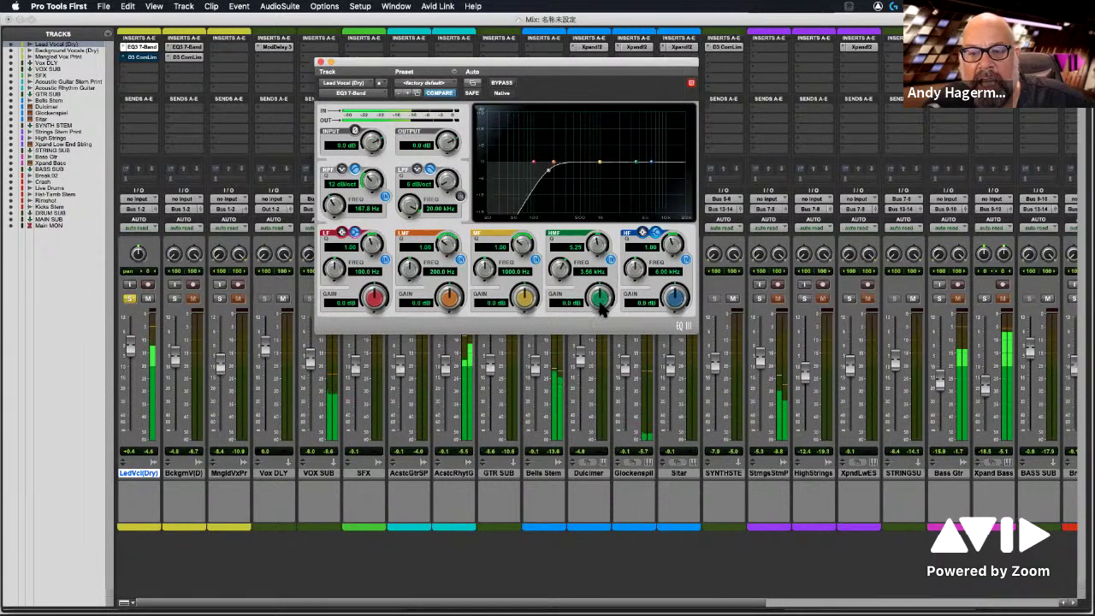
left_click_drag(602, 301, 602, 299)
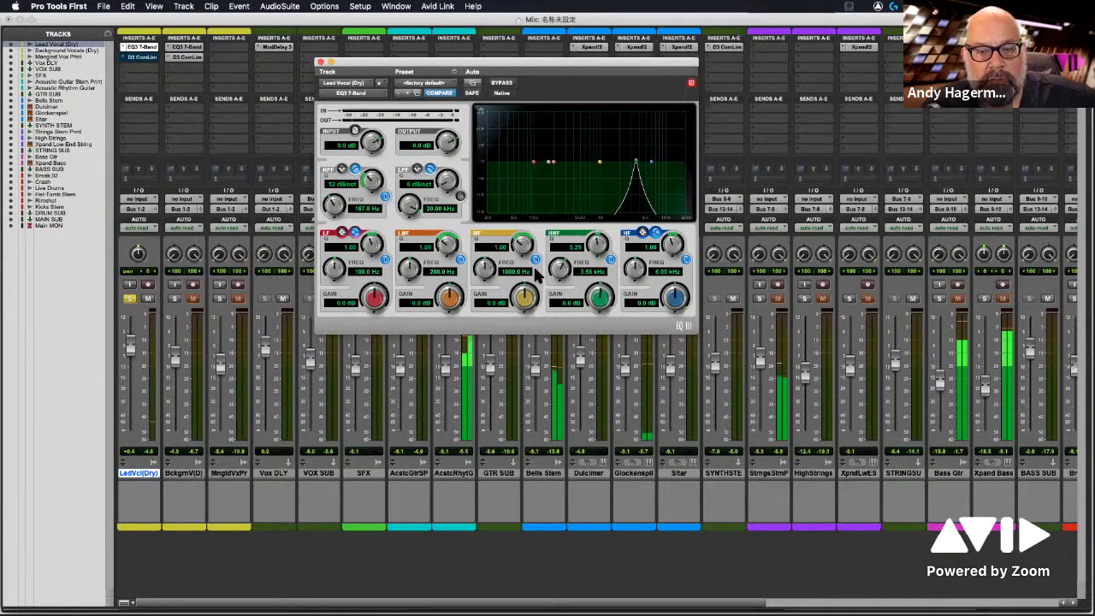
left_click_drag(598, 246, 596, 265)
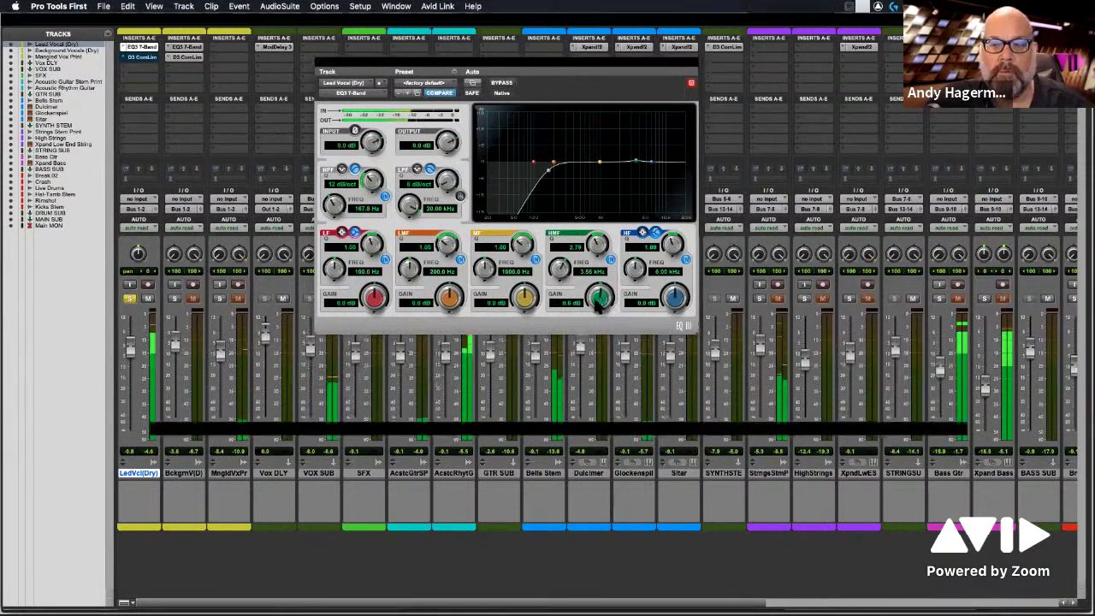
left_click_drag(560, 283, 555, 309)
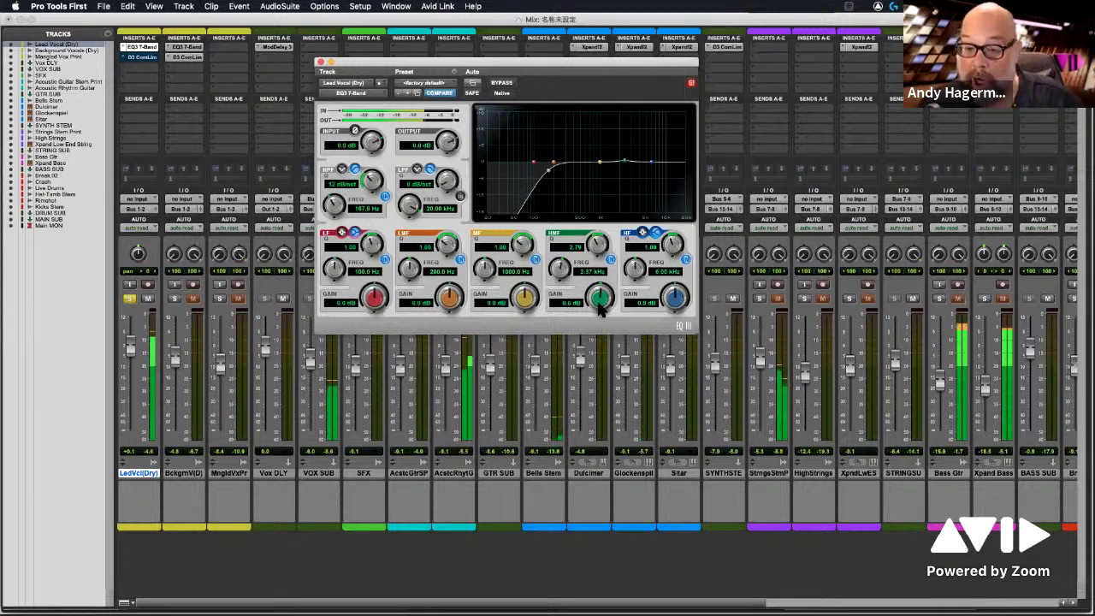
Step: Raise the HMF band's gain to about 6.6 dB and compare the Lead Vocal with the EQ bypassed and active
left_click_drag(599, 310, 604, 293)
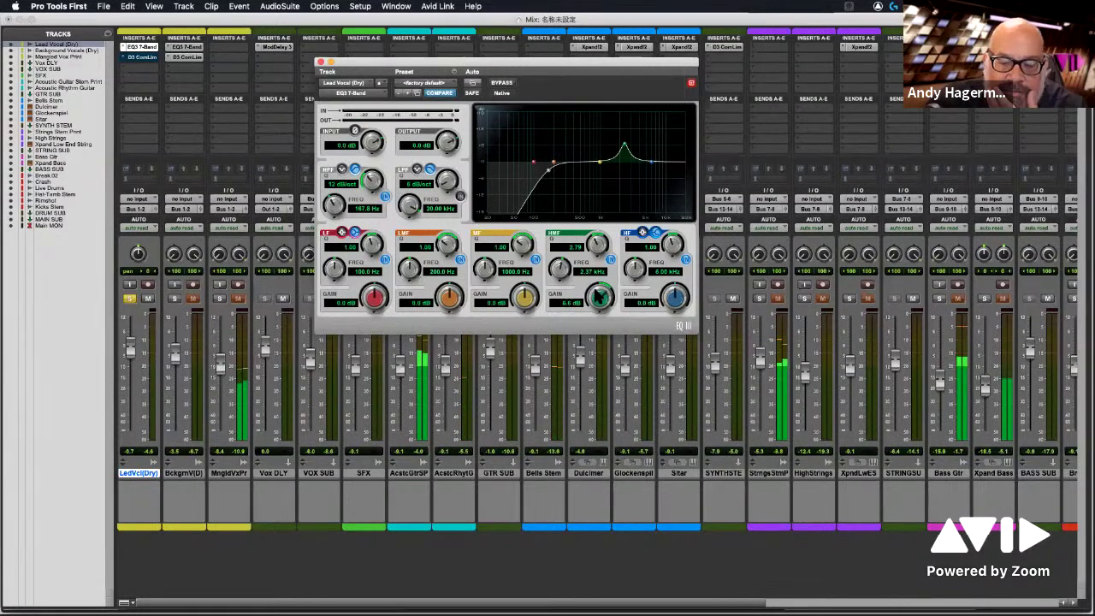
left_click(475, 15)
left_click(396, 6)
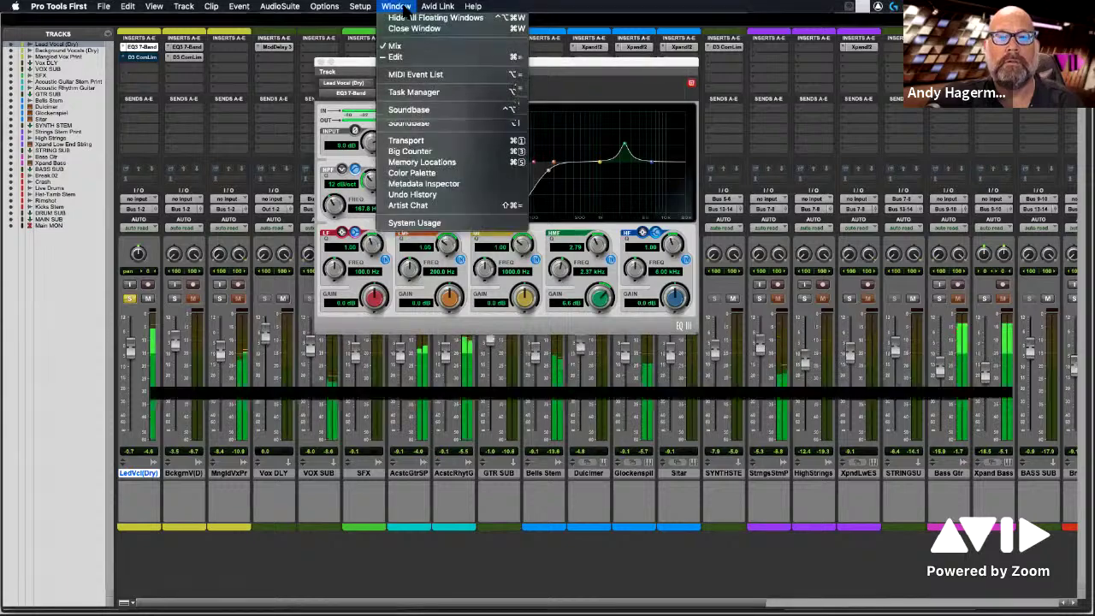
mouse_move(426, 19)
left_click(720, 13)
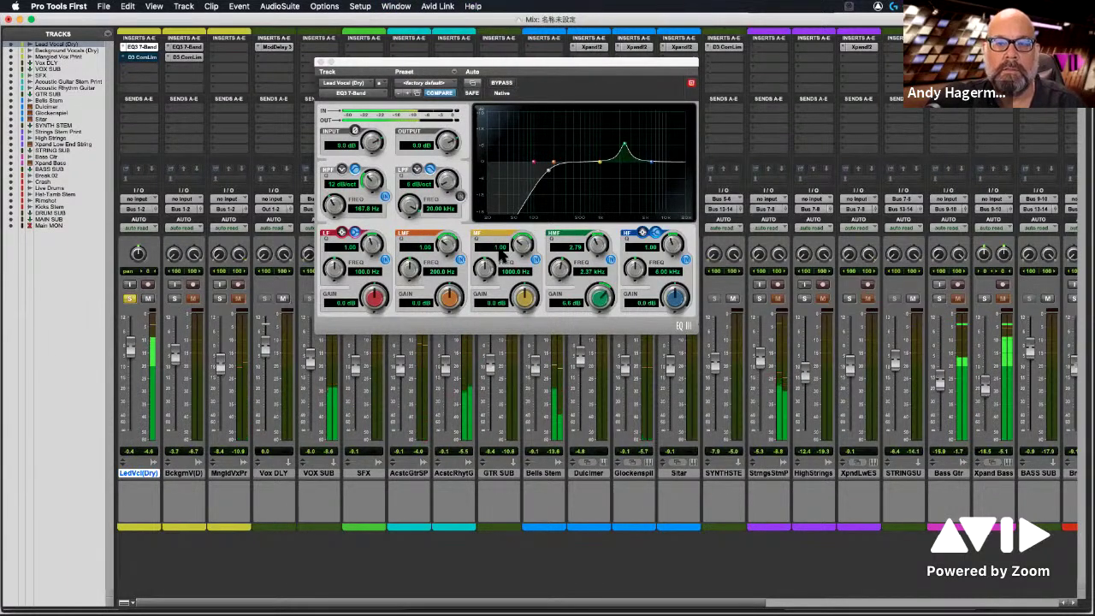
left_click(504, 84)
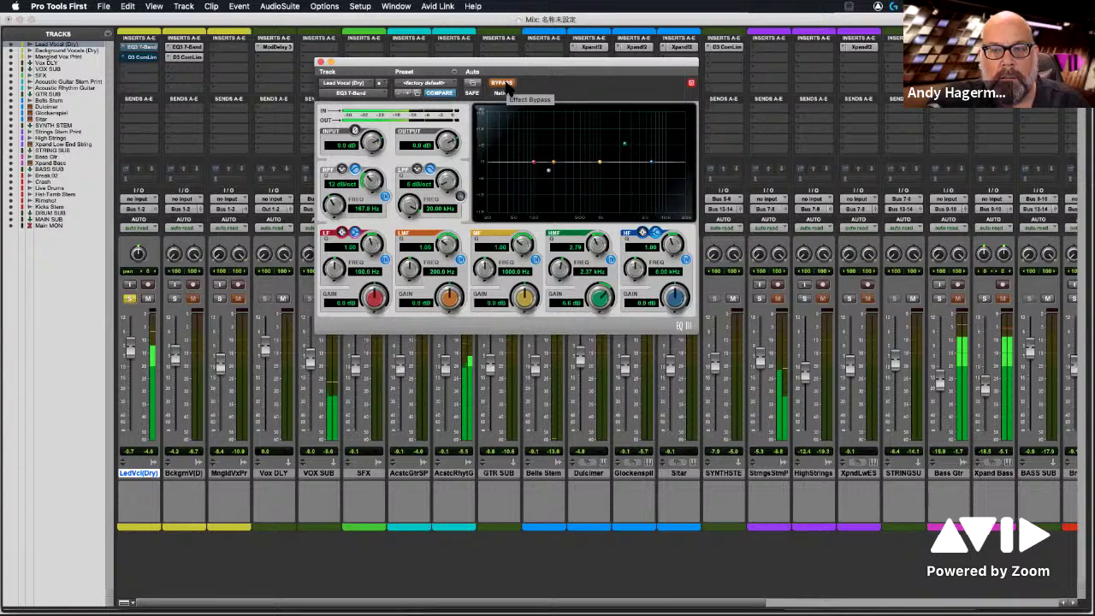
left_click(504, 85)
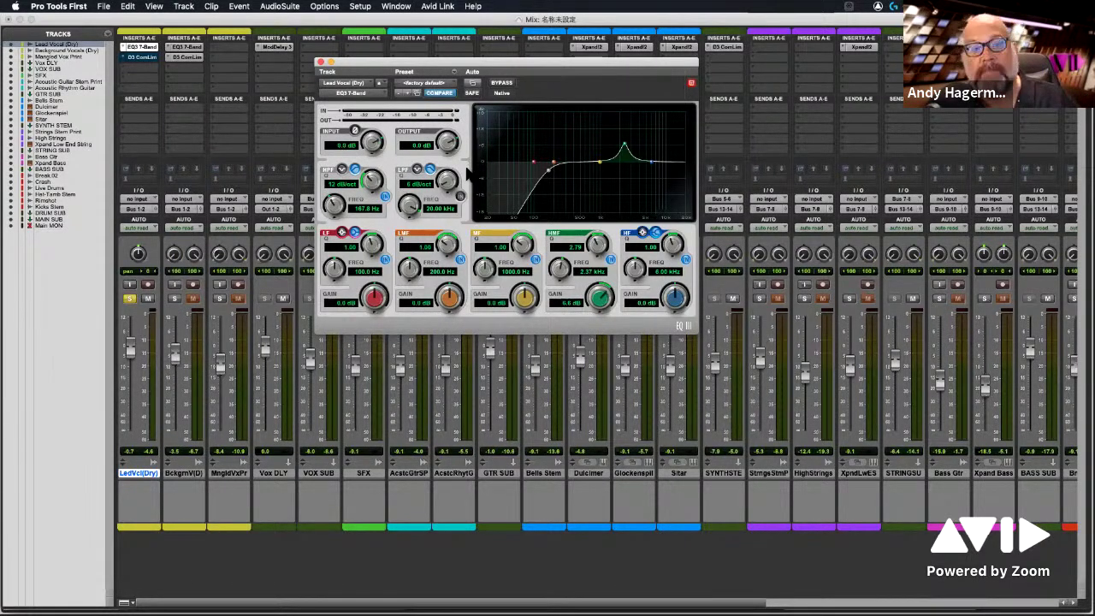
Step: Take the Lead Vocal's Dyn3 Compressor/Limiter out of bypass and set its threshold to about -12.8 dB and its gain to about 5.7 dB
left_click(143, 57)
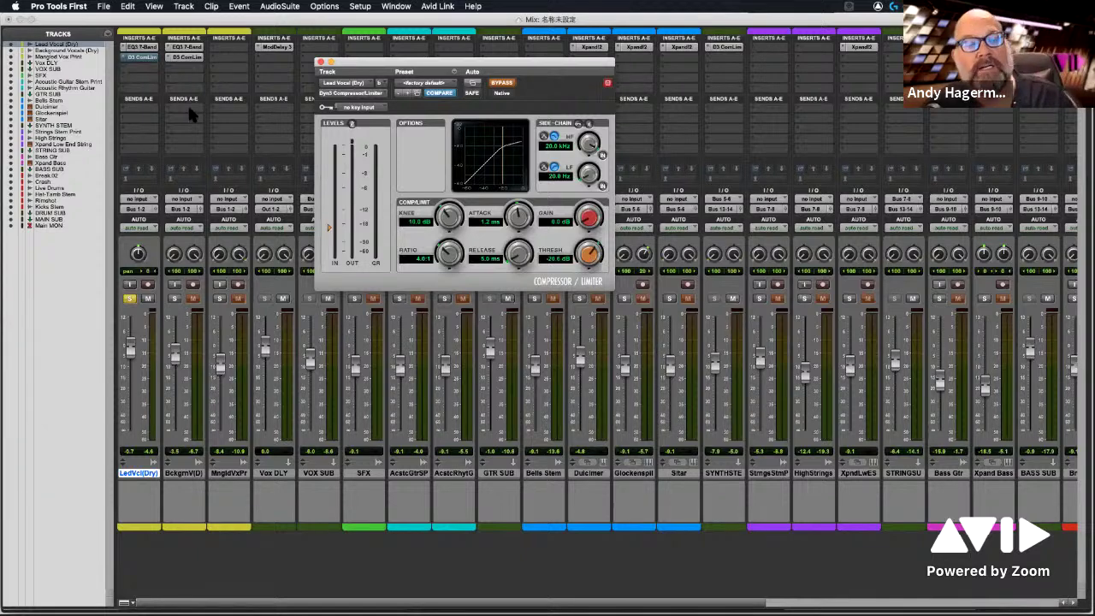
left_click(137, 48)
left_click(136, 56)
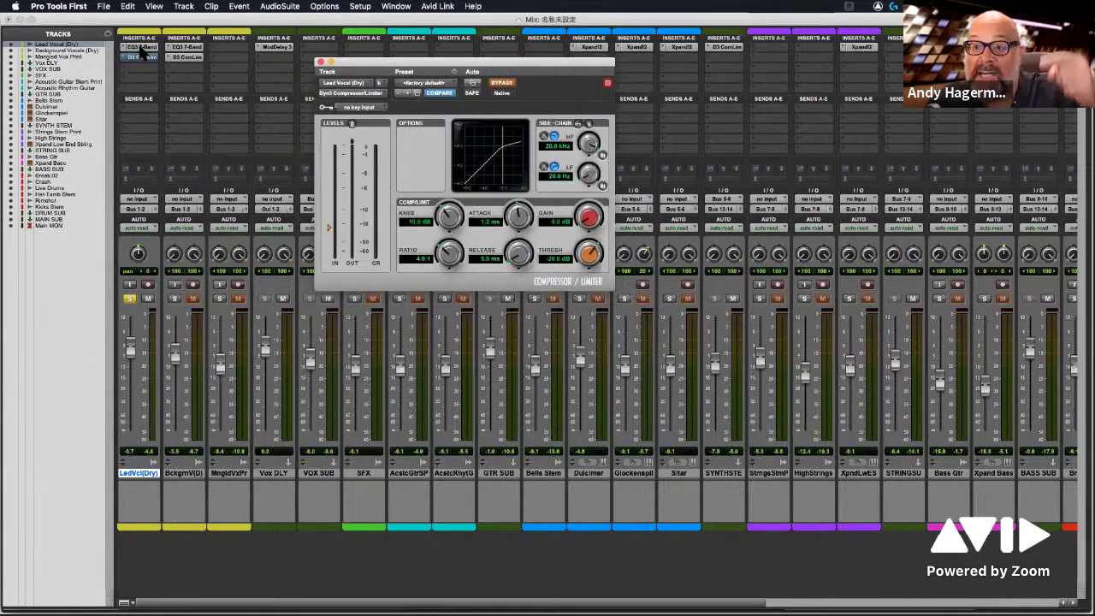
left_click(140, 47)
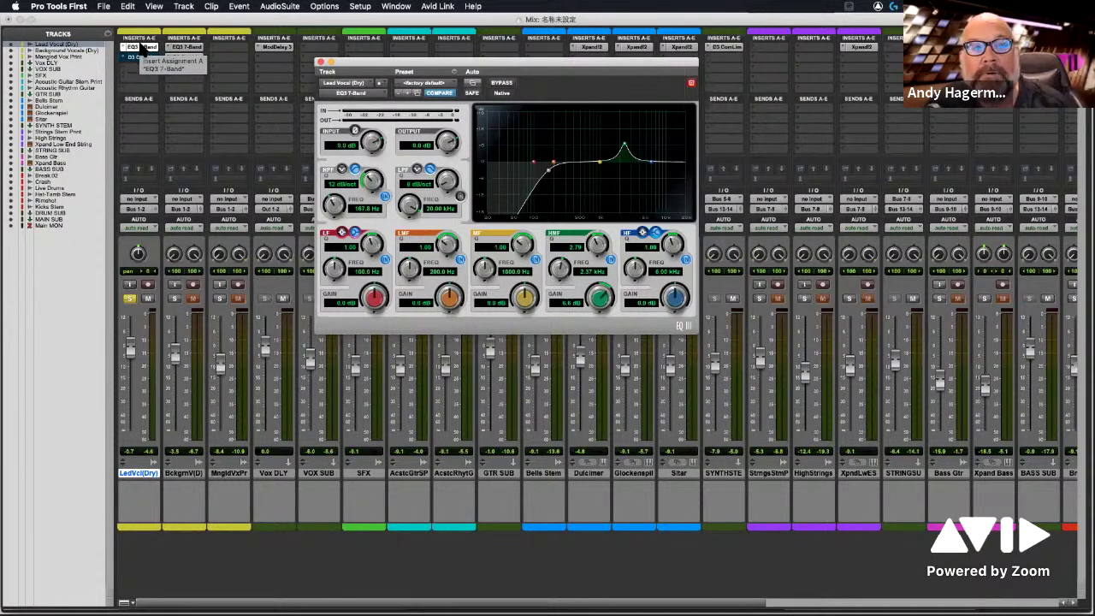
left_click(143, 56)
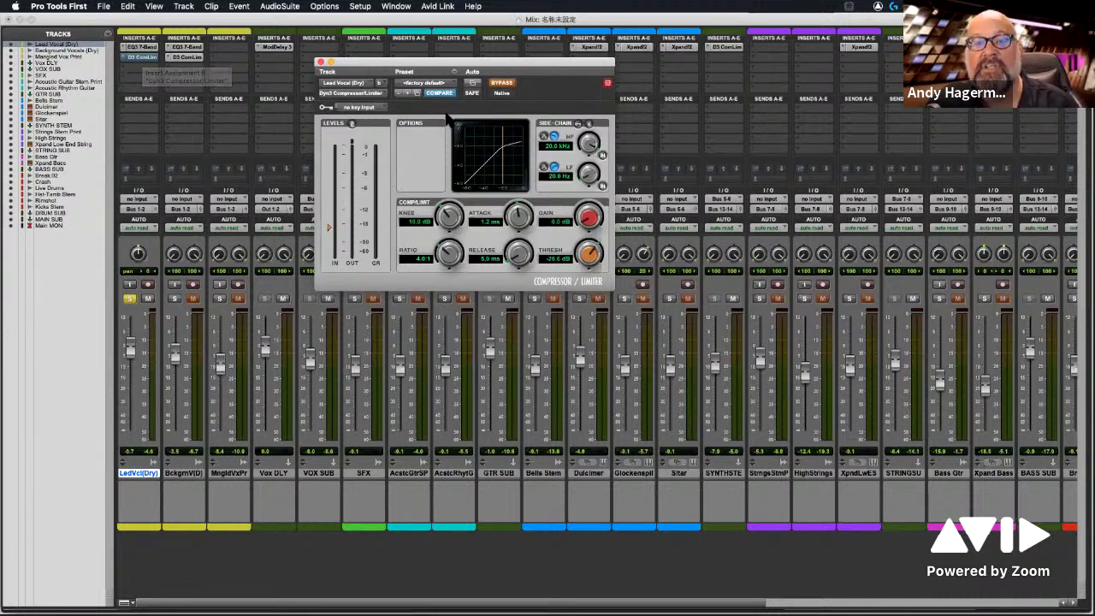
left_click(504, 84)
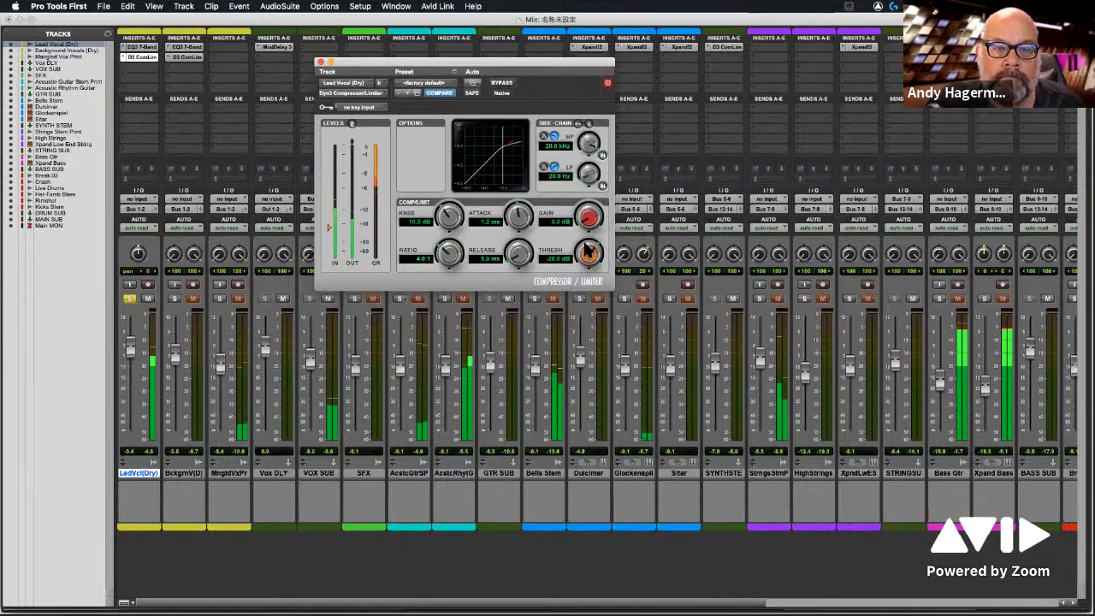
left_click_drag(590, 266, 591, 217)
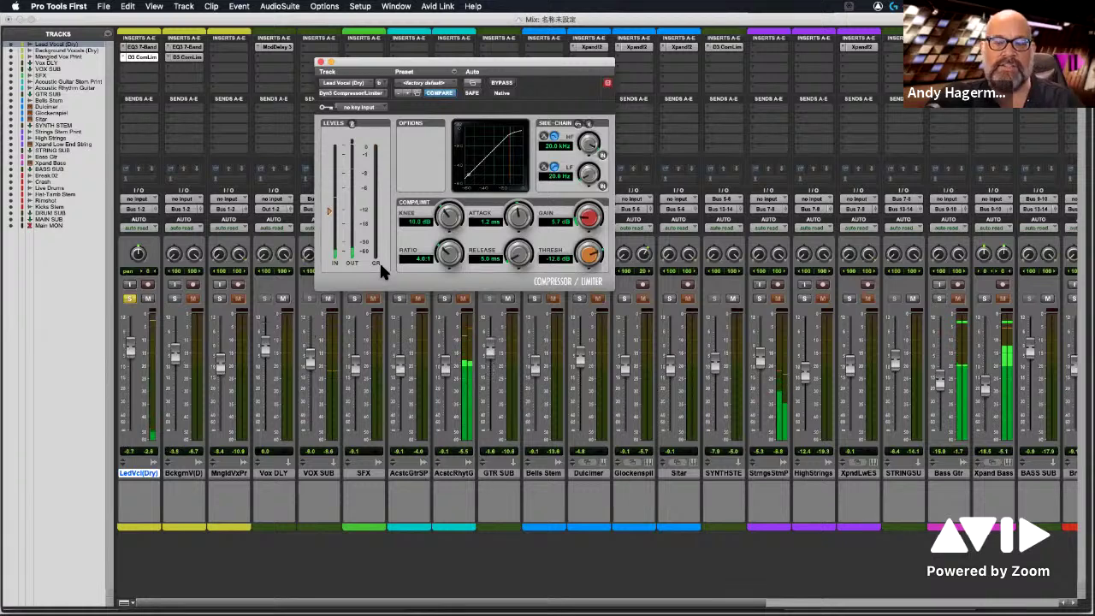
Step: Unsolo the Lead Vocal and show the Edit window with the compressor window moved clear of the start of the vocal clip
left_click(128, 294)
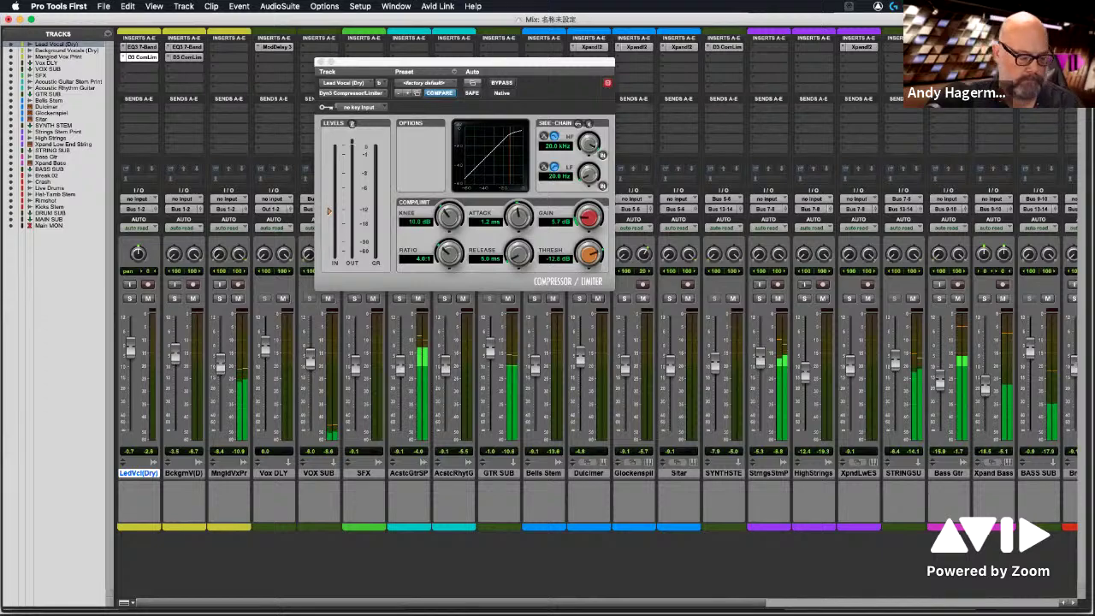
key("super+equal")
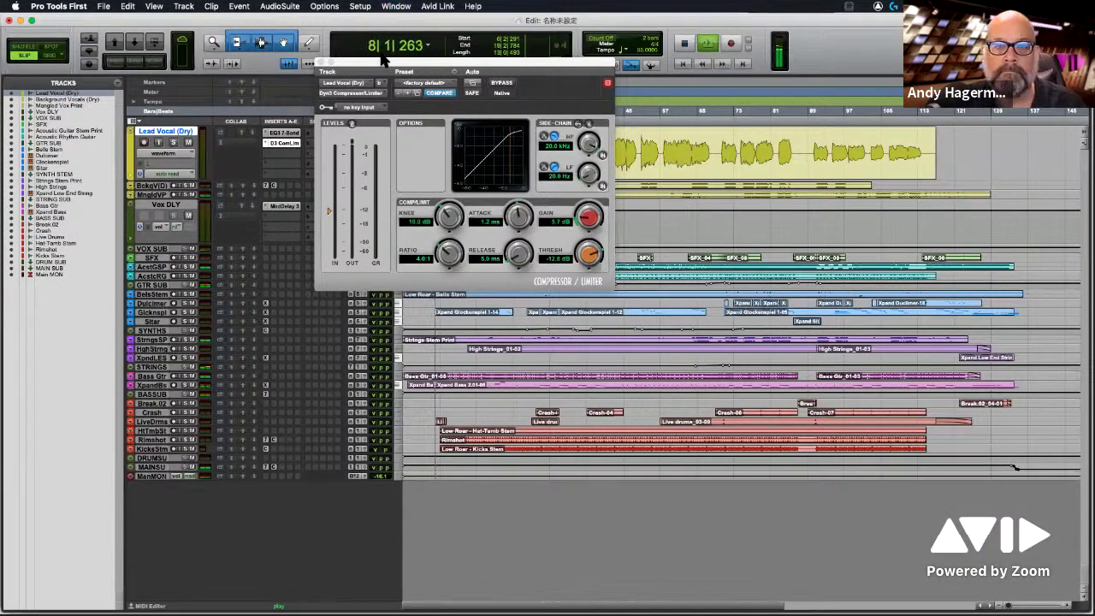
left_click_drag(371, 60, 585, 254)
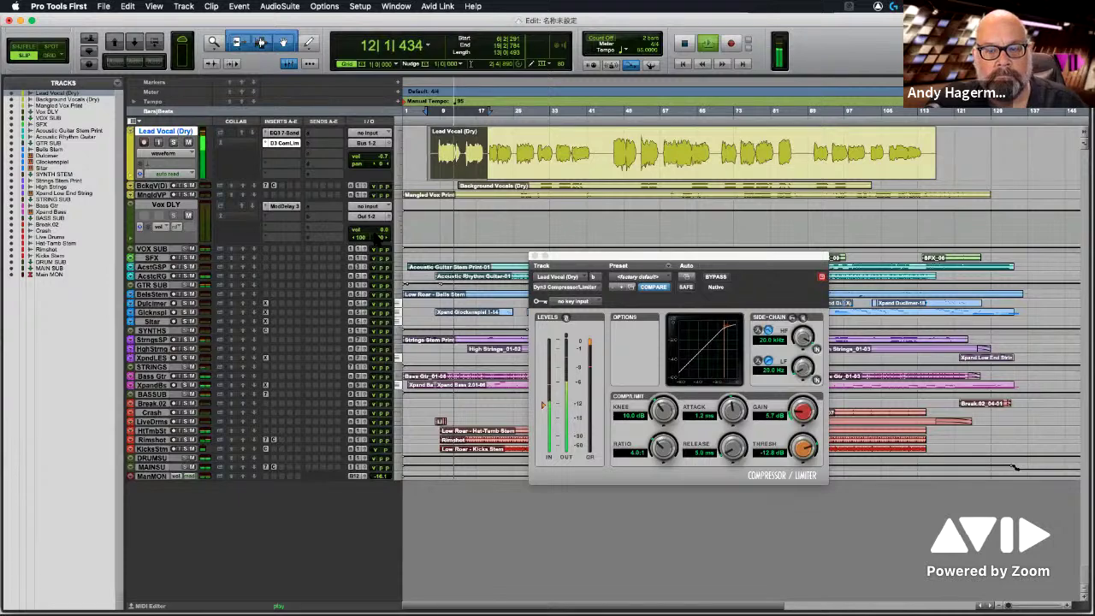
Step: Stop playback, then select the Lead Vocal from 8|2|696 to 16|3|335 and loop it soloed
key("space")
left_click_drag(440, 144, 448, 144)
key("super+z")
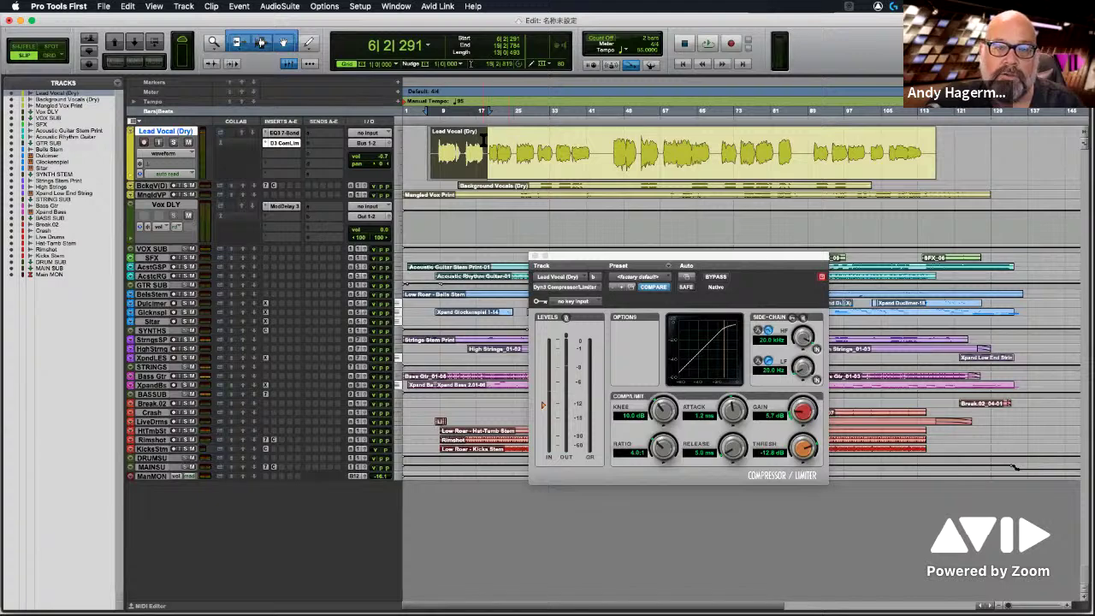
left_click_drag(480, 139, 437, 144)
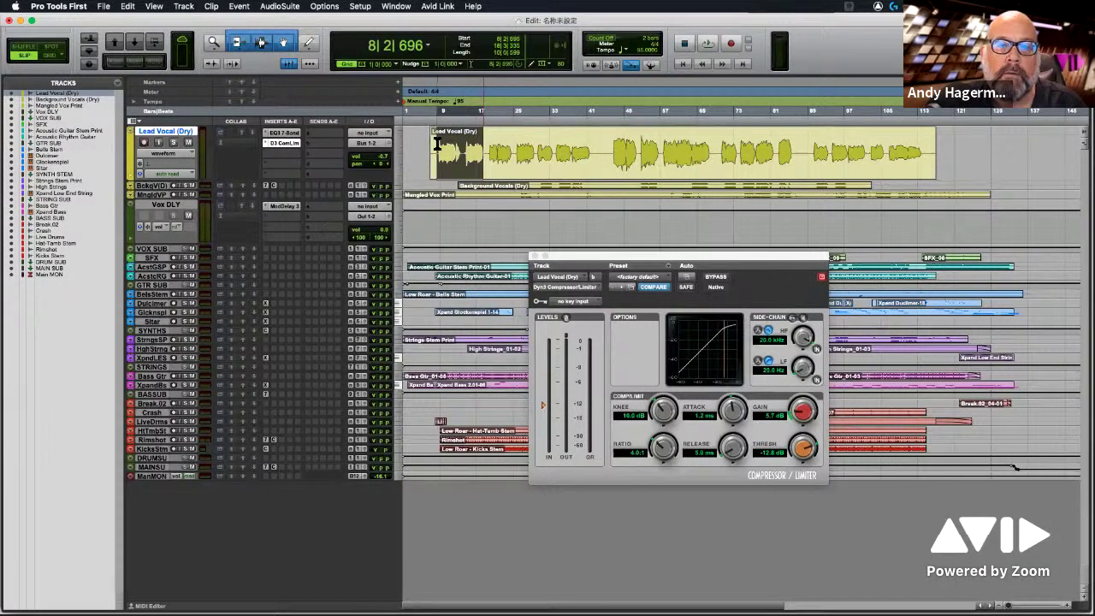
key("space")
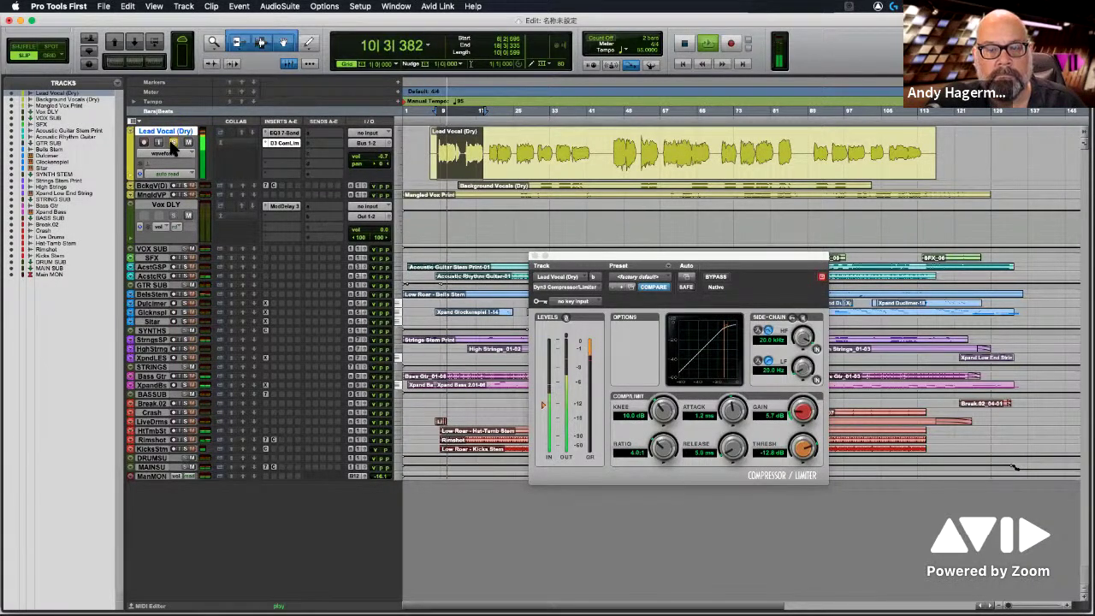
Step: Bypass the Lead Vocal's EQ3 7-Band and toggle the compressor insert inactive and active again during playback
left_click(276, 140)
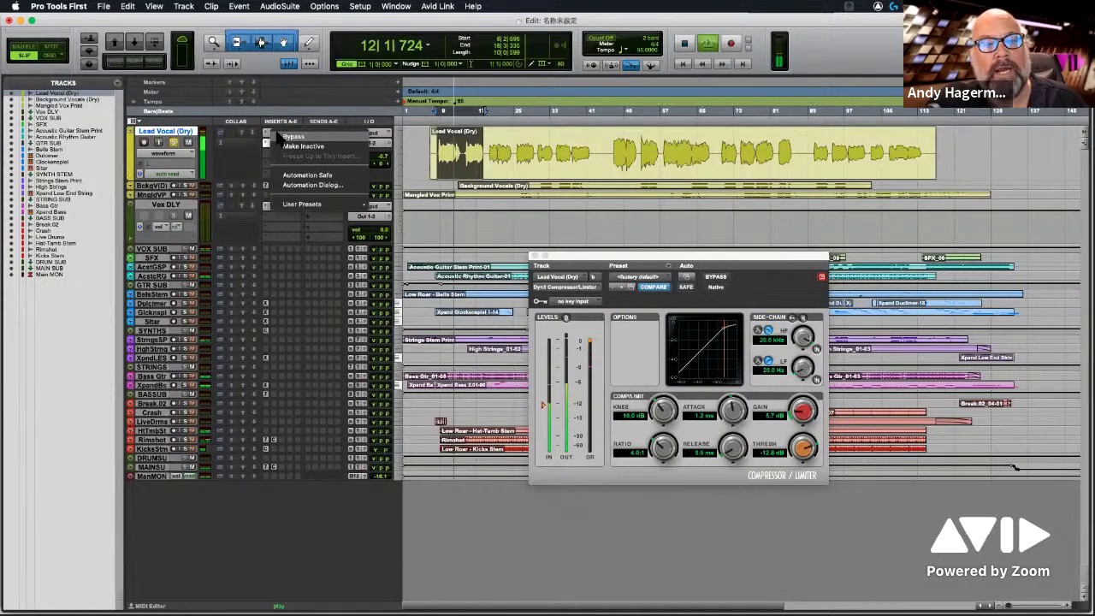
key("Escape")
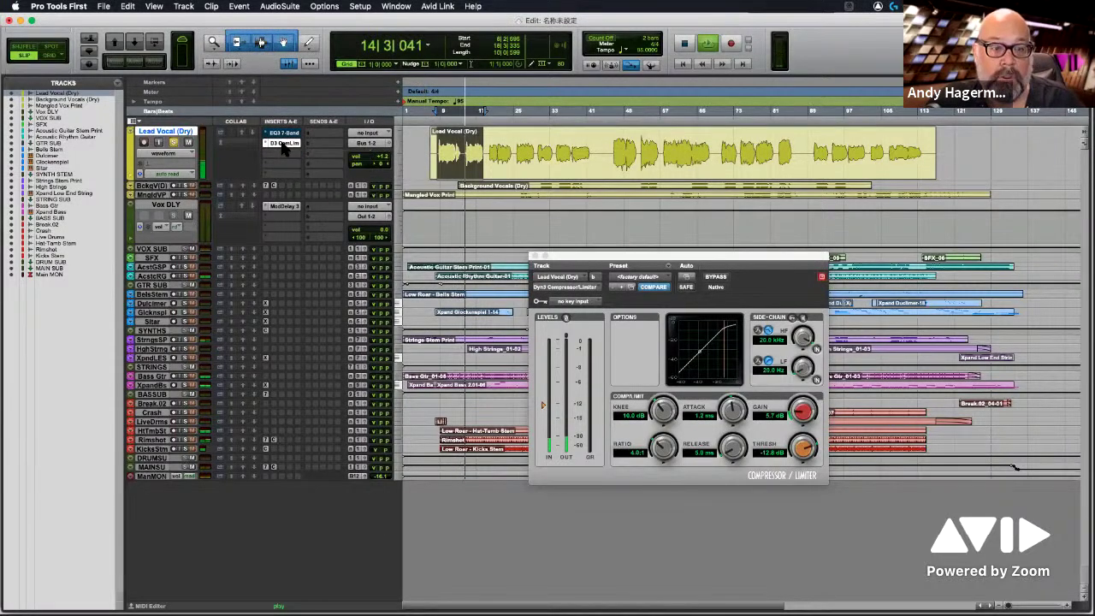
left_click(284, 143, "ctrl+super")
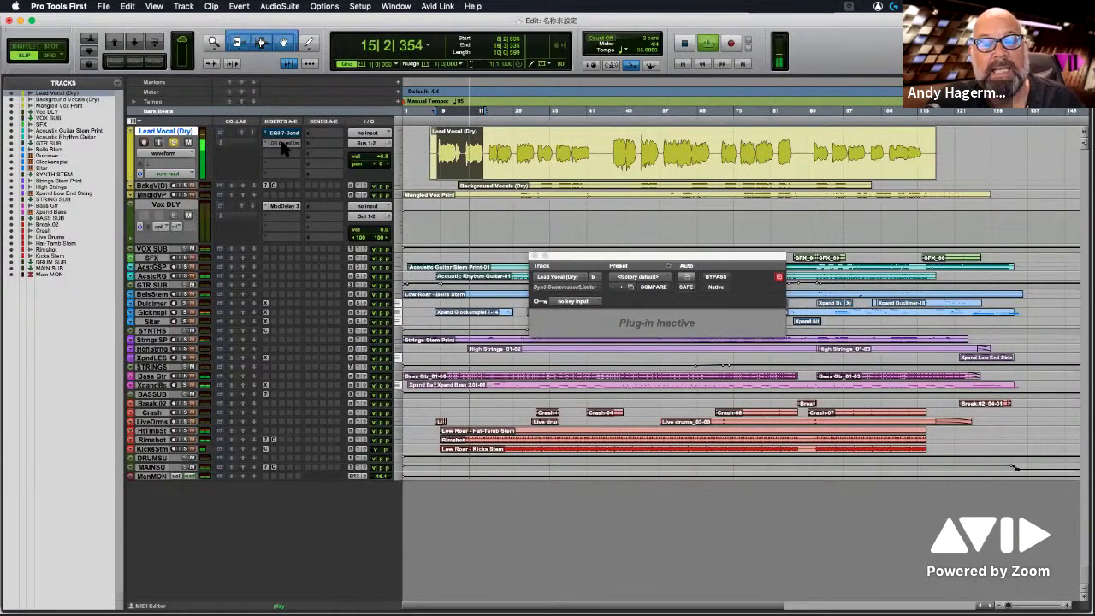
left_click(284, 143, "ctrl+super")
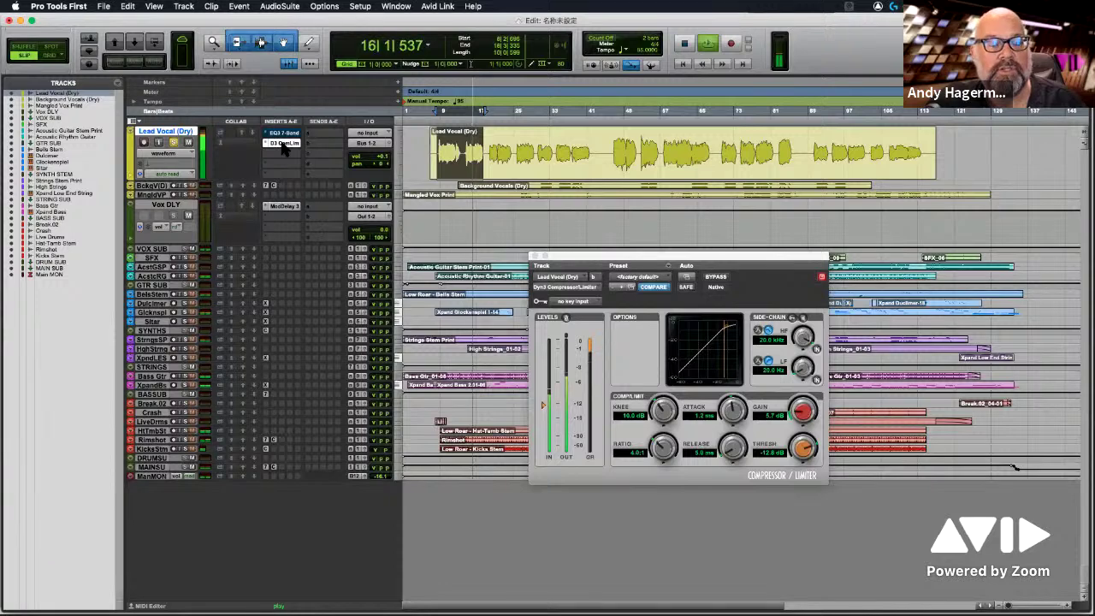
Step: Compare the vocal processing by bypassing the compressor, then reactivating the EQ and the compressor one after the other
right_click(285, 144)
left_click(291, 152)
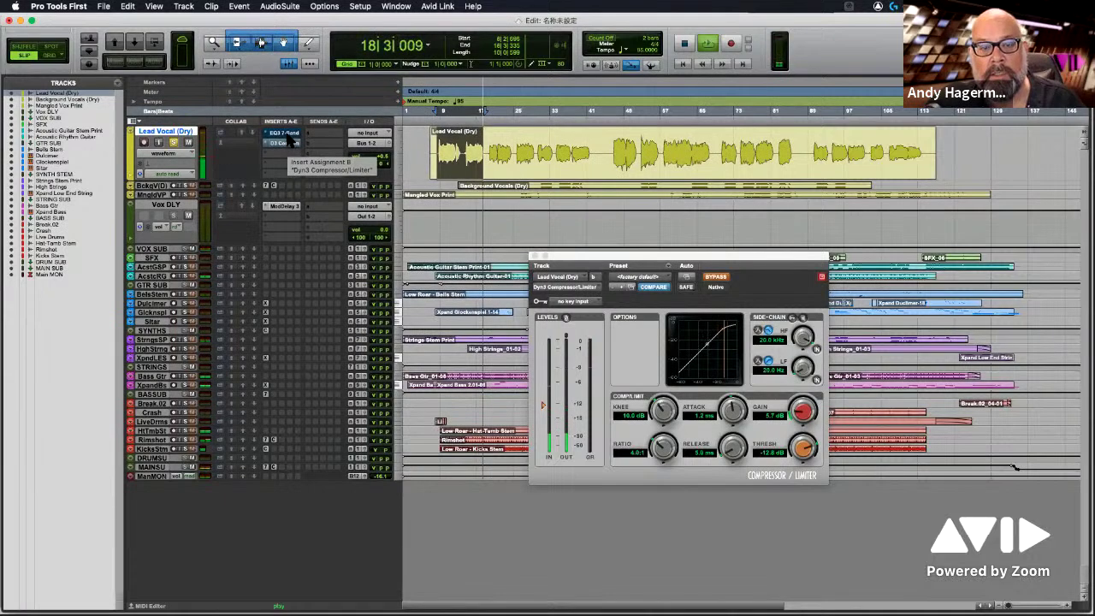
right_click(286, 137)
left_click(293, 137)
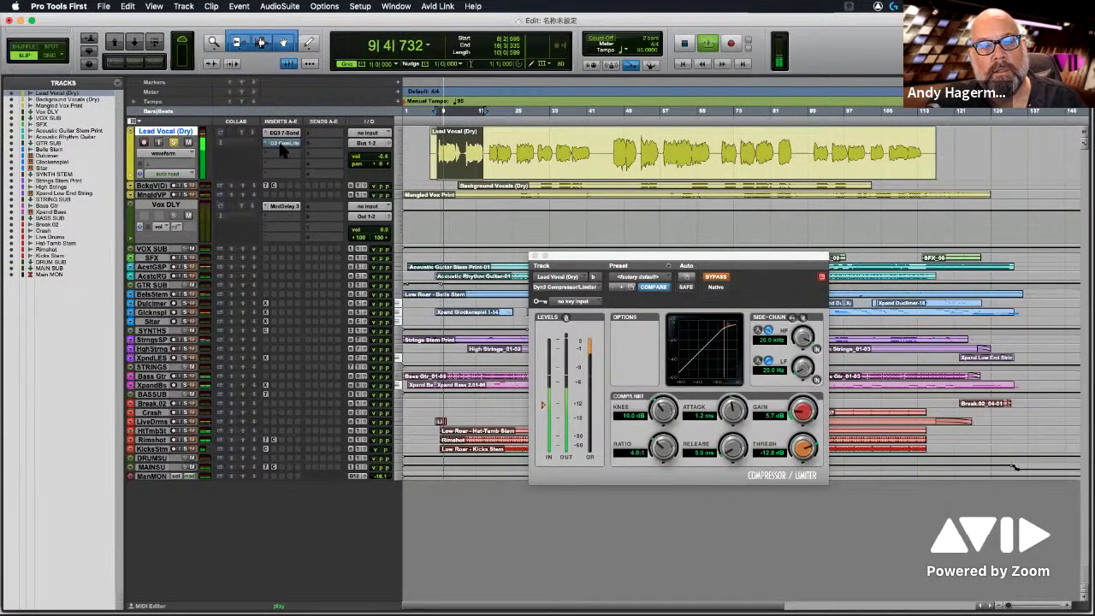
right_click(283, 145)
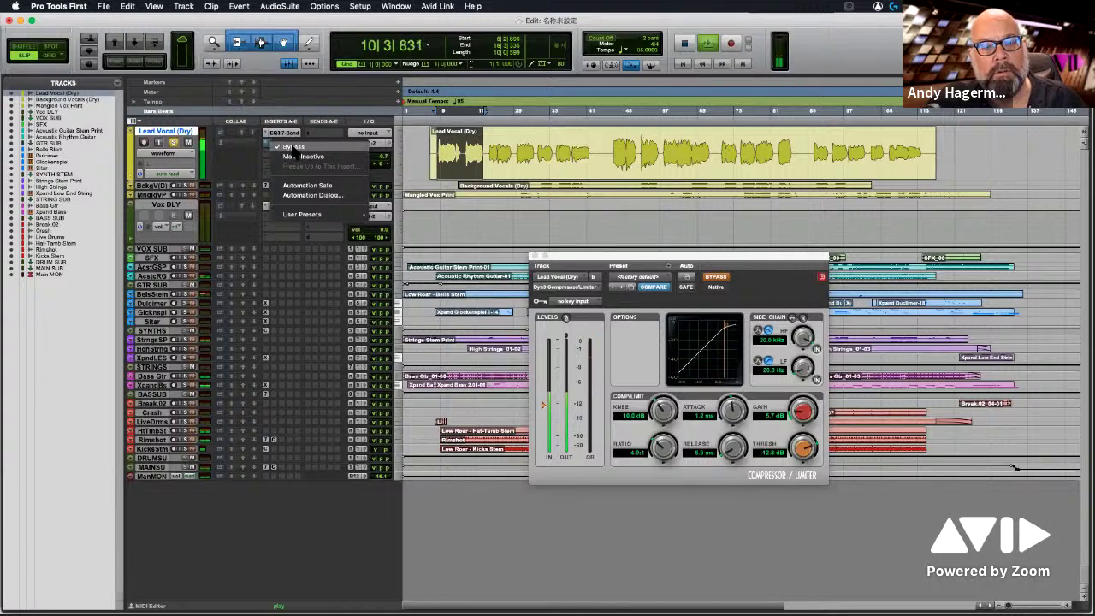
left_click(294, 152)
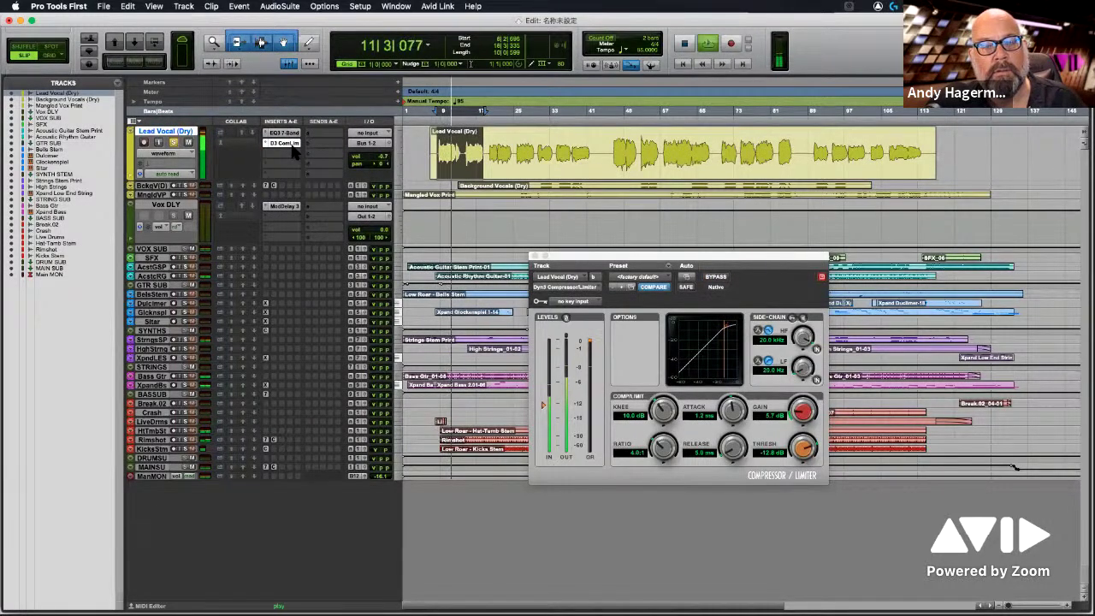
Step: Stop playback and return to the Mix window with the compressor window closed
key("space")
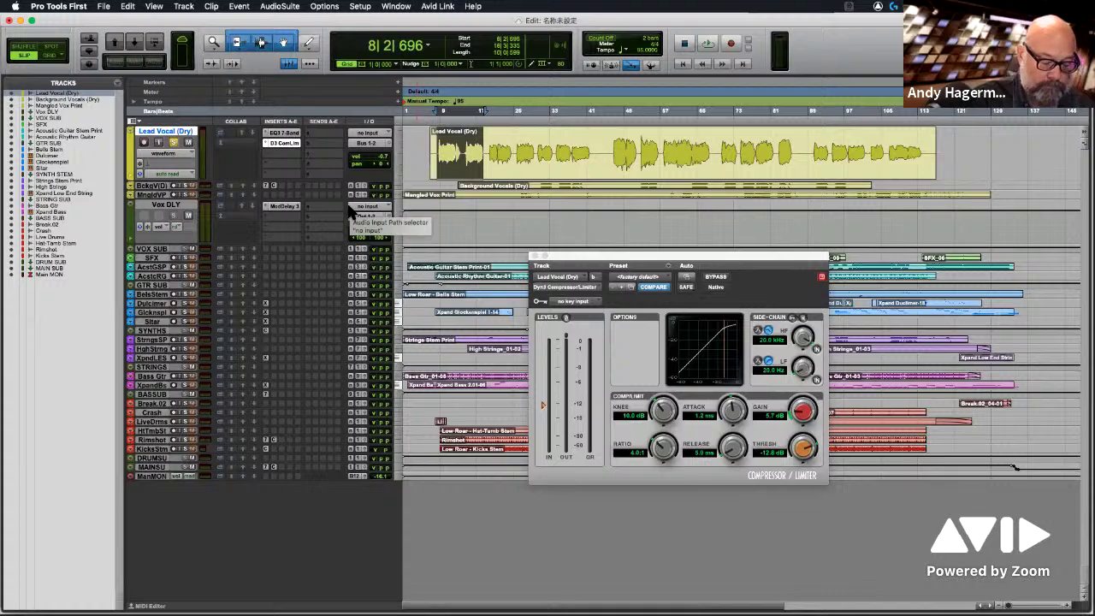
key("super+equal")
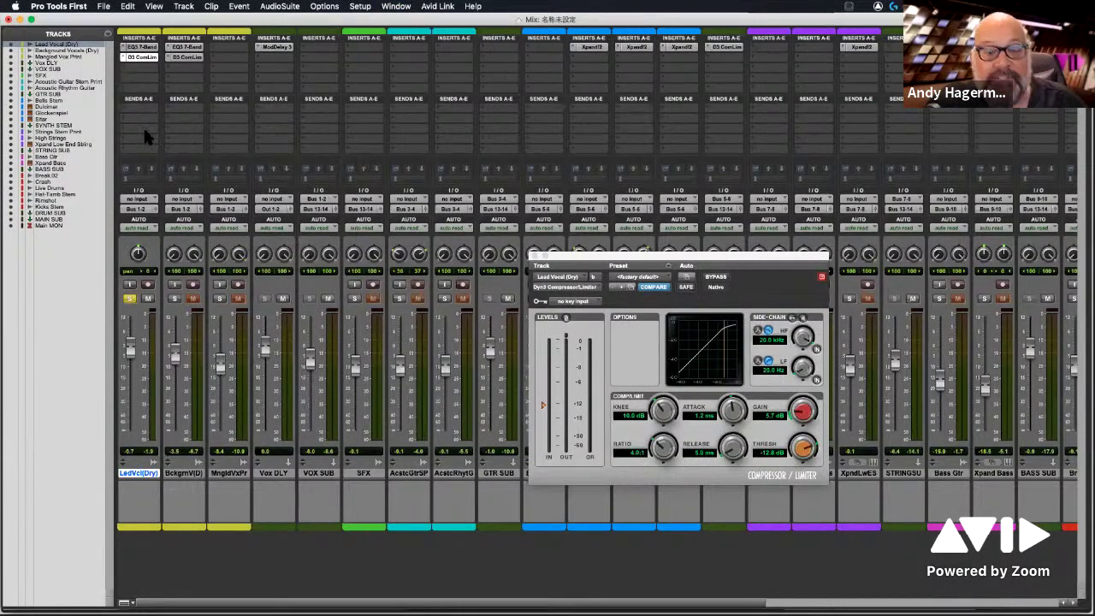
left_click(533, 256)
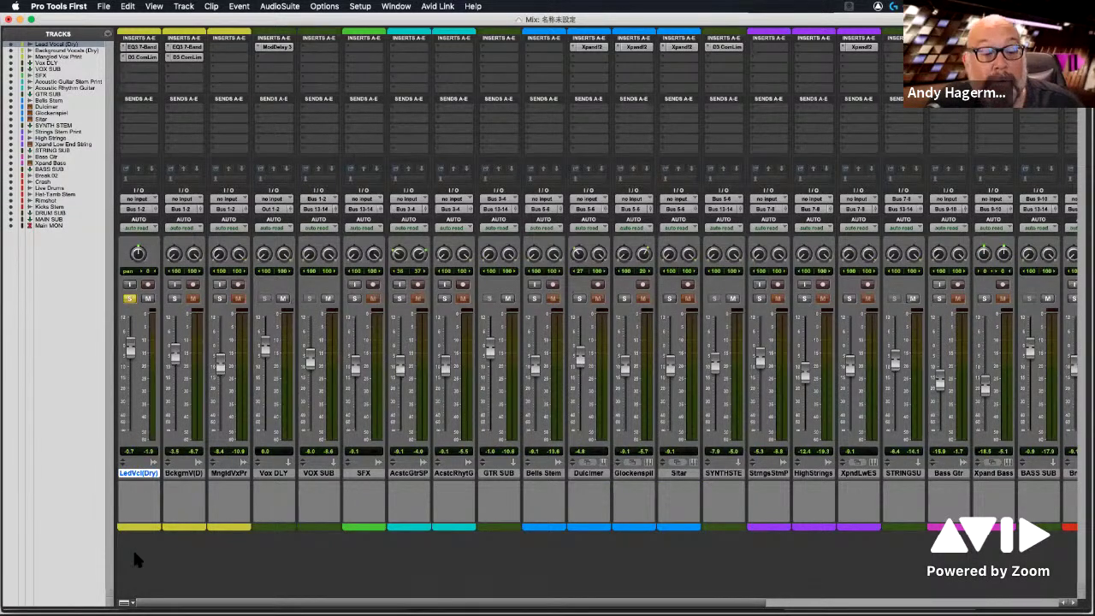
Step: Show the Sends F-J section on the mixer channels and hide it again
left_click(124, 602)
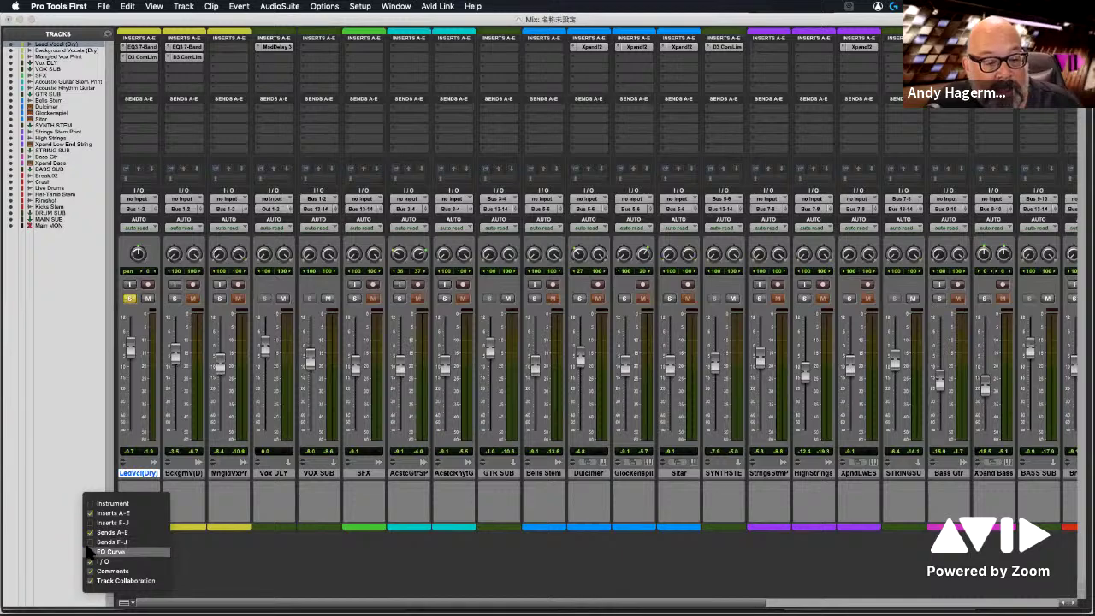
left_click(177, 599)
left_click(124, 603)
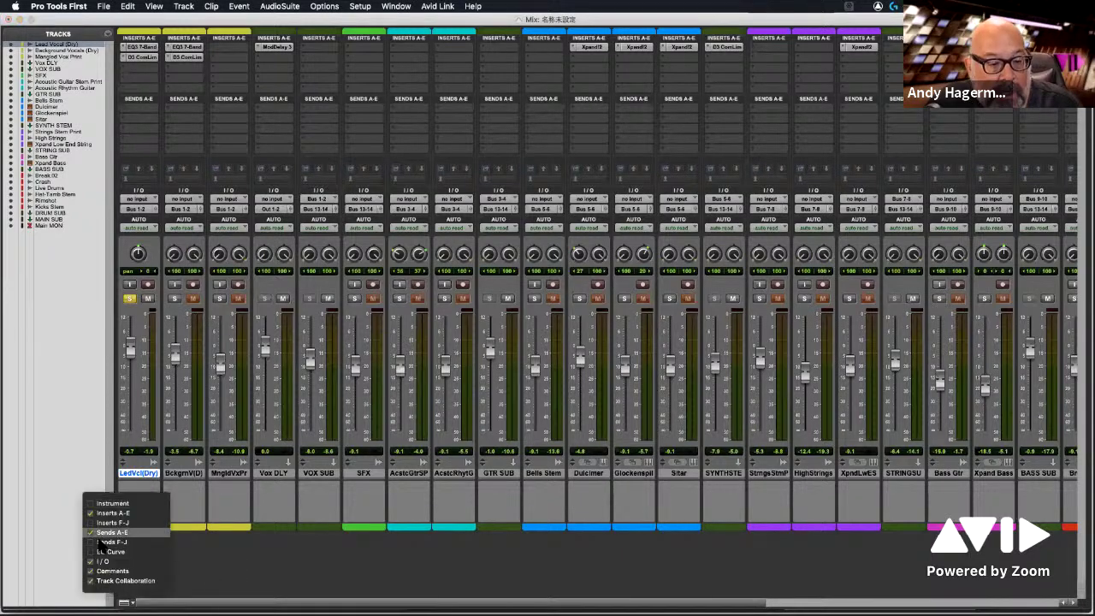
left_click(94, 543)
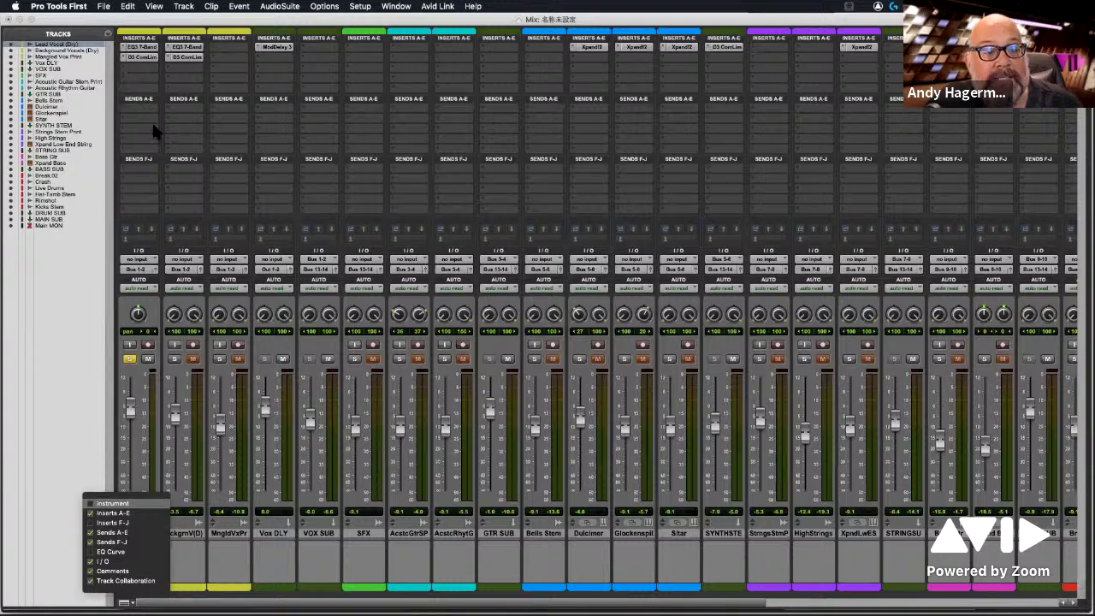
left_click(98, 542)
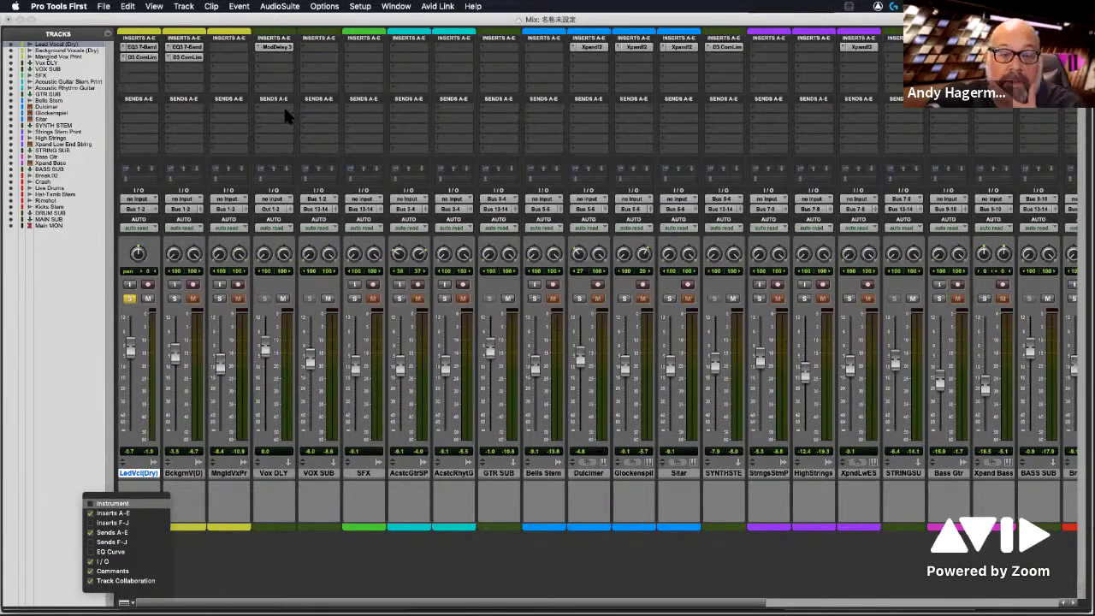
left_click(281, 502)
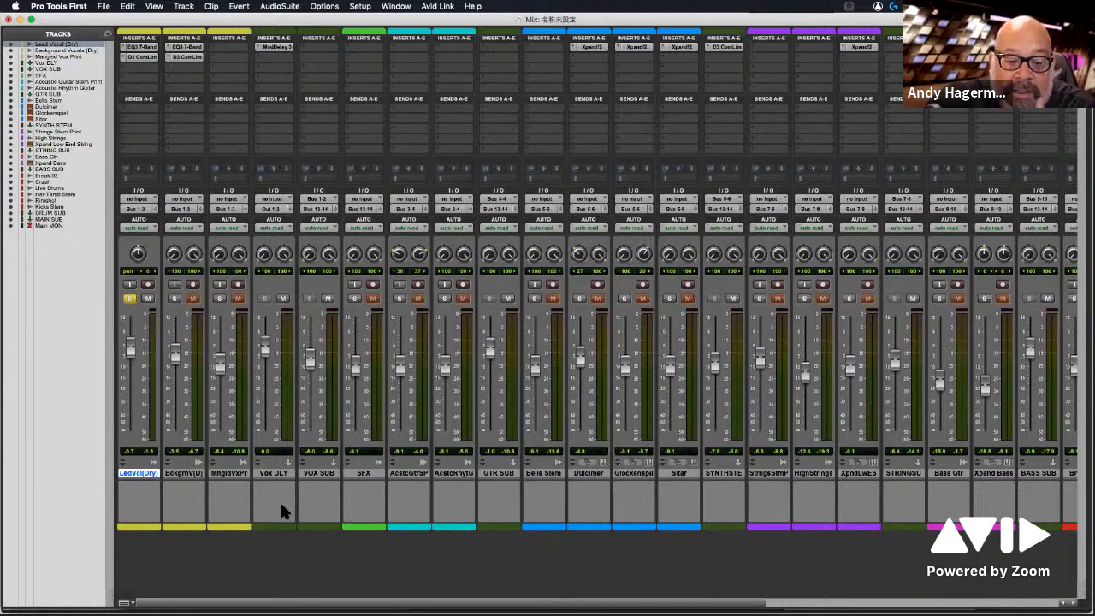
Step: Select the Vox DLY track and open its Mod Delay III plug-in
left_click(274, 474)
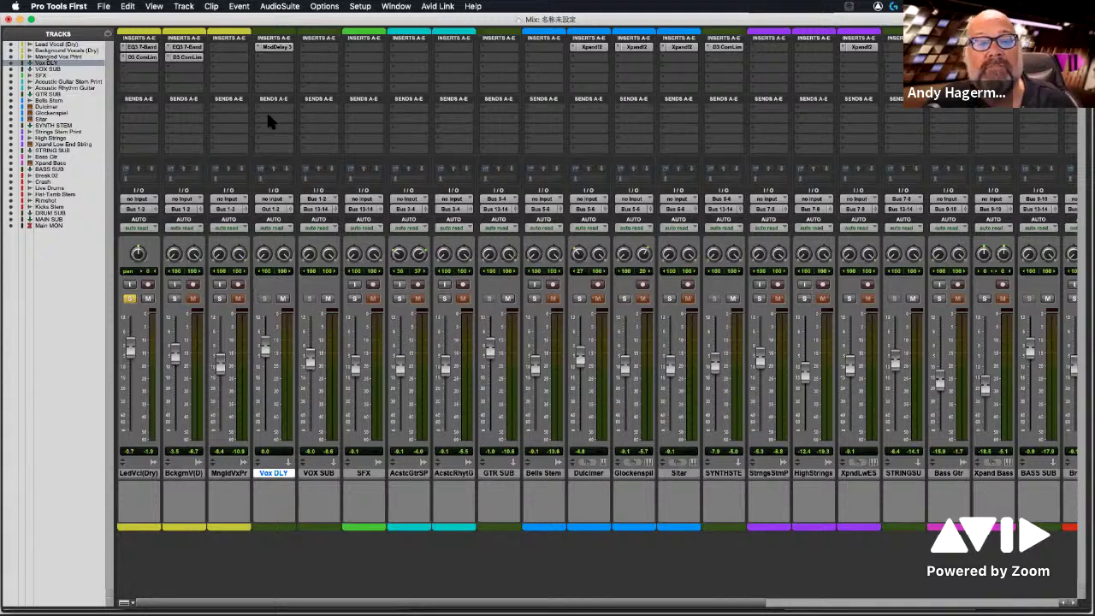
left_click(274, 48)
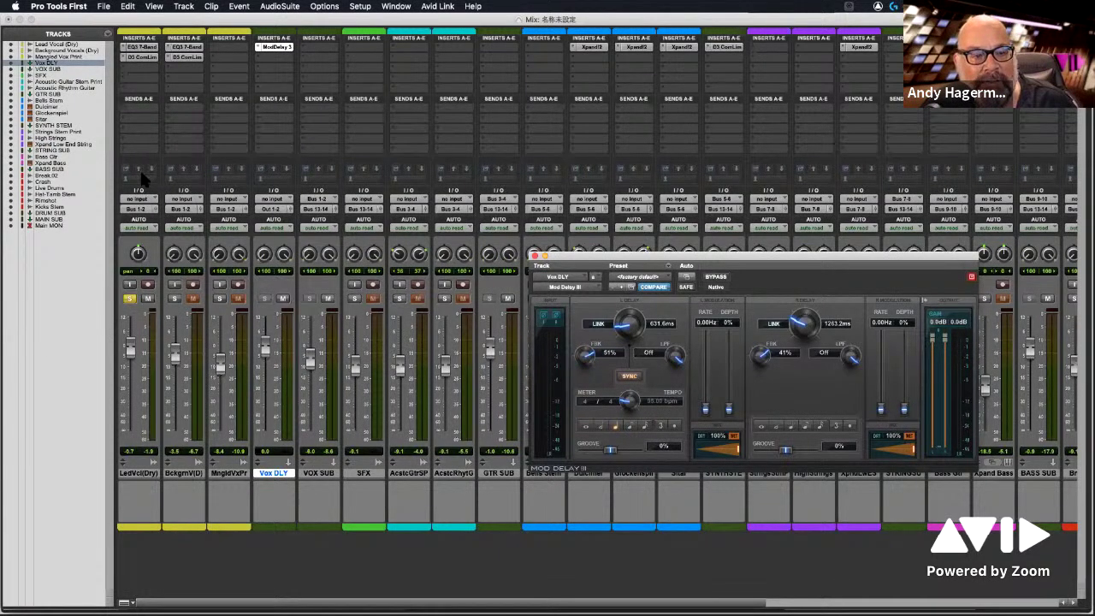
Step: Review the available bus options for the Lead Vocal (Dry) track's first send and the Vox DLY track's input
left_click(141, 476)
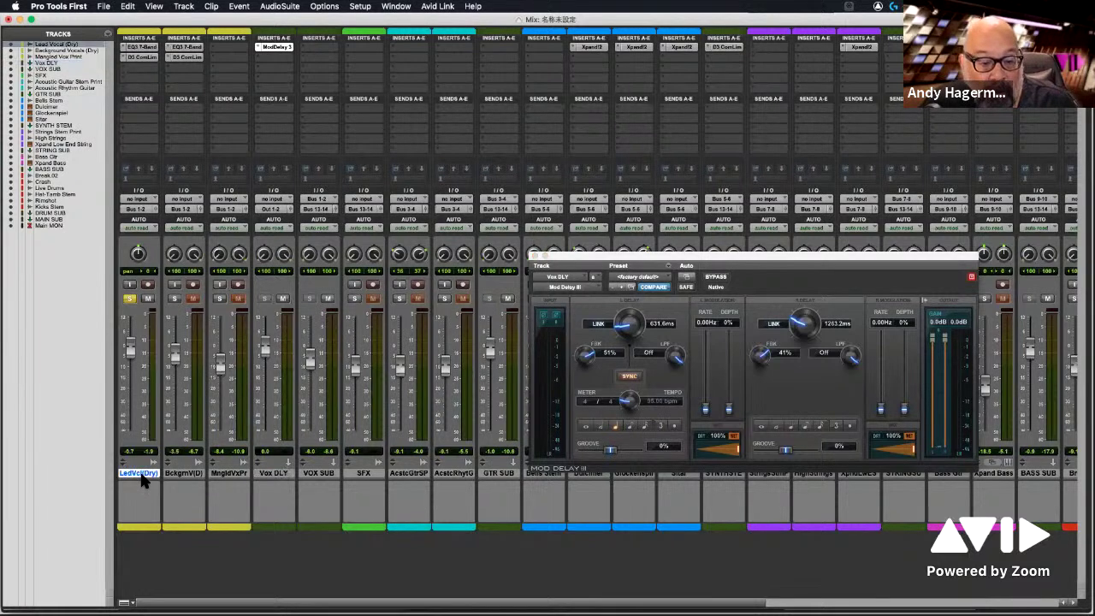
left_click(274, 473)
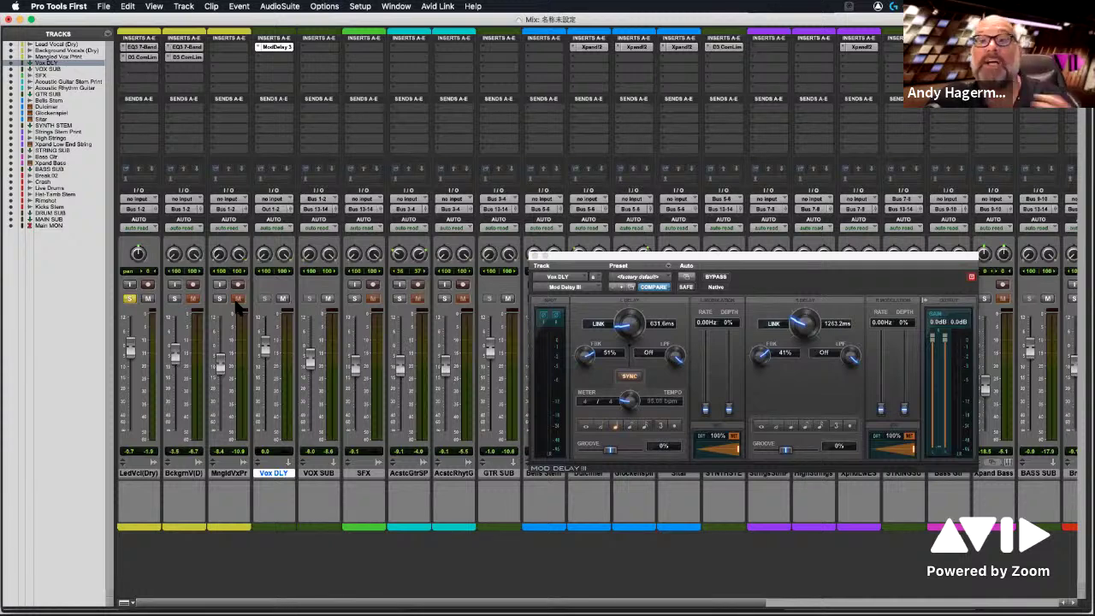
left_click(135, 102)
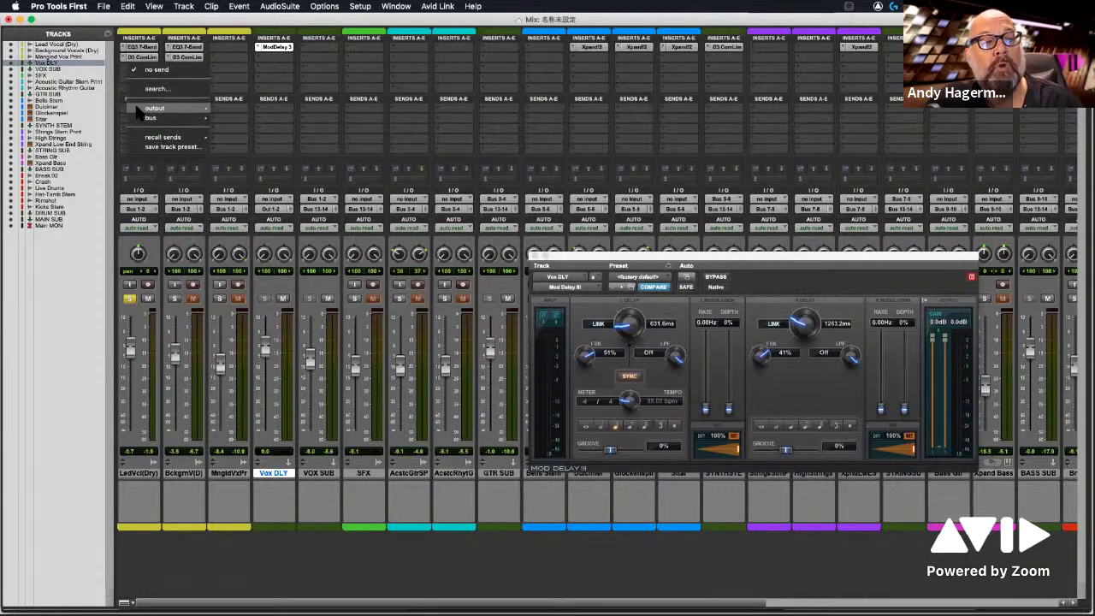
mouse_move(148, 110)
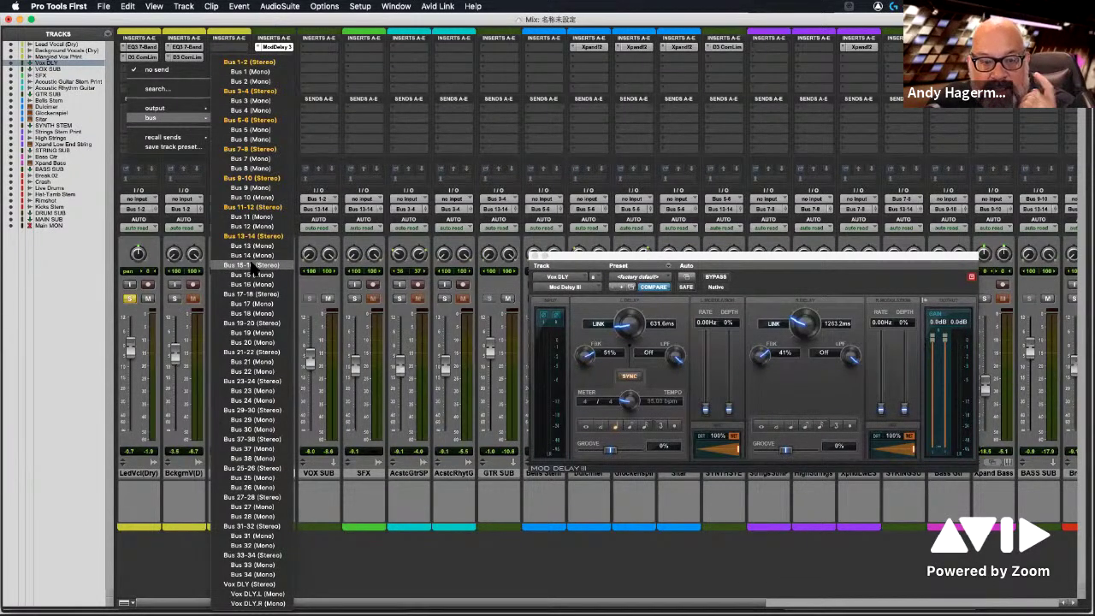
left_click(337, 522)
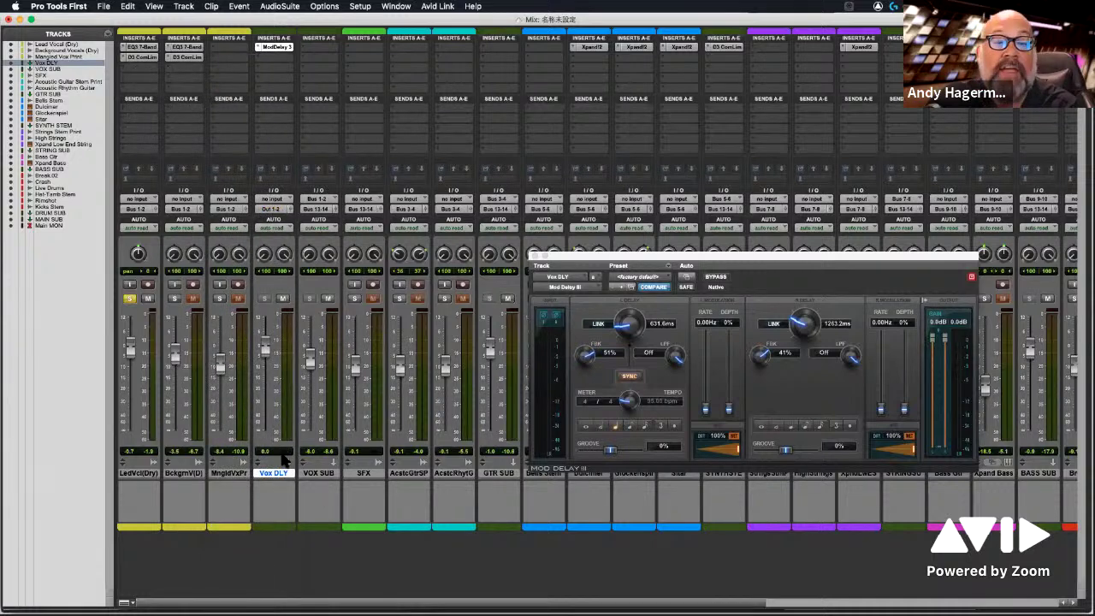
left_click(272, 199)
mouse_move(282, 208)
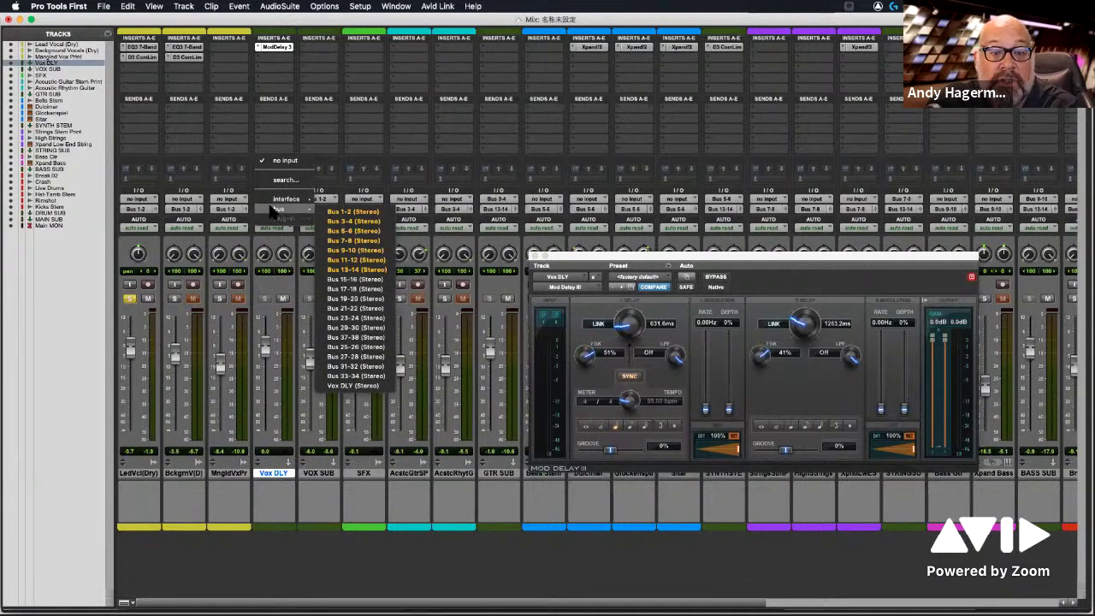
left_click(366, 498)
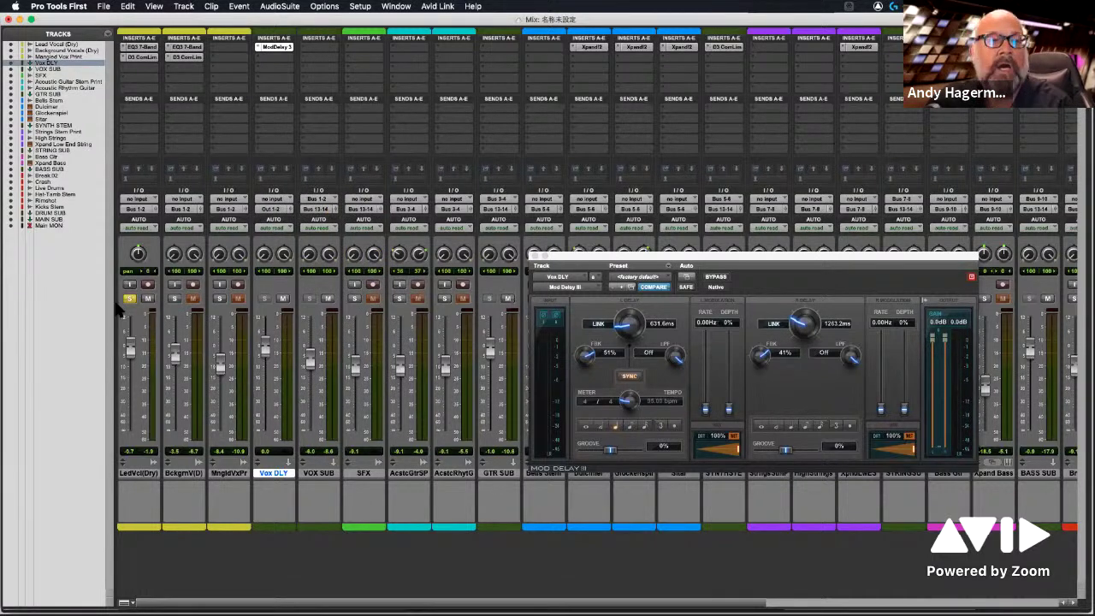
left_click(137, 101)
mouse_move(142, 112)
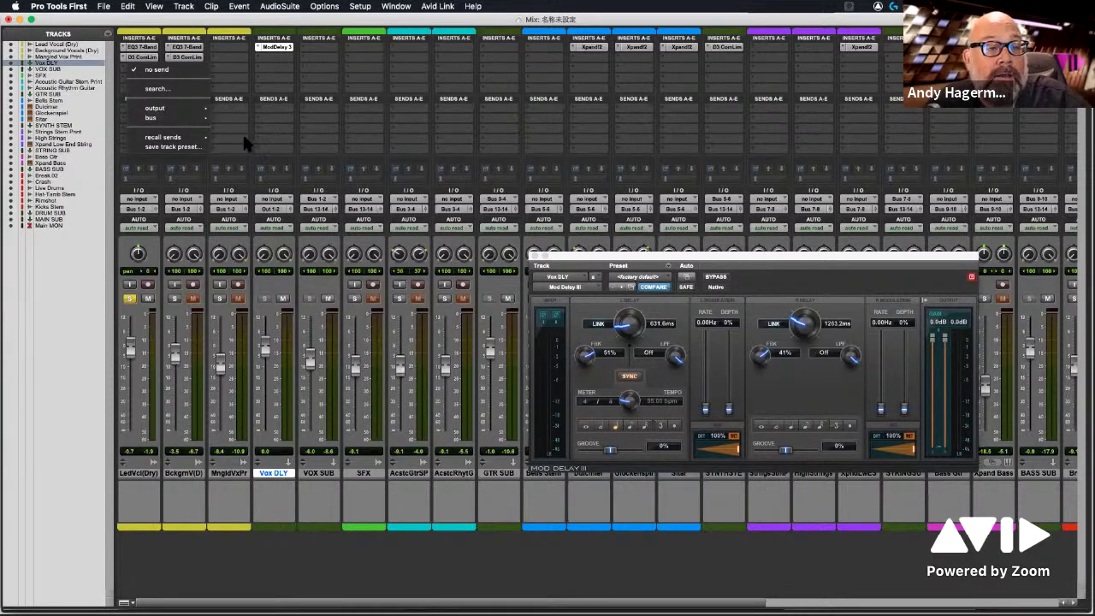
left_click(280, 130)
Step: Add a send to Bus 15-16 (Stereo) on the Lead Vocal (Dry) track and set the Vox DLY track's input to that bus
left_click(141, 102)
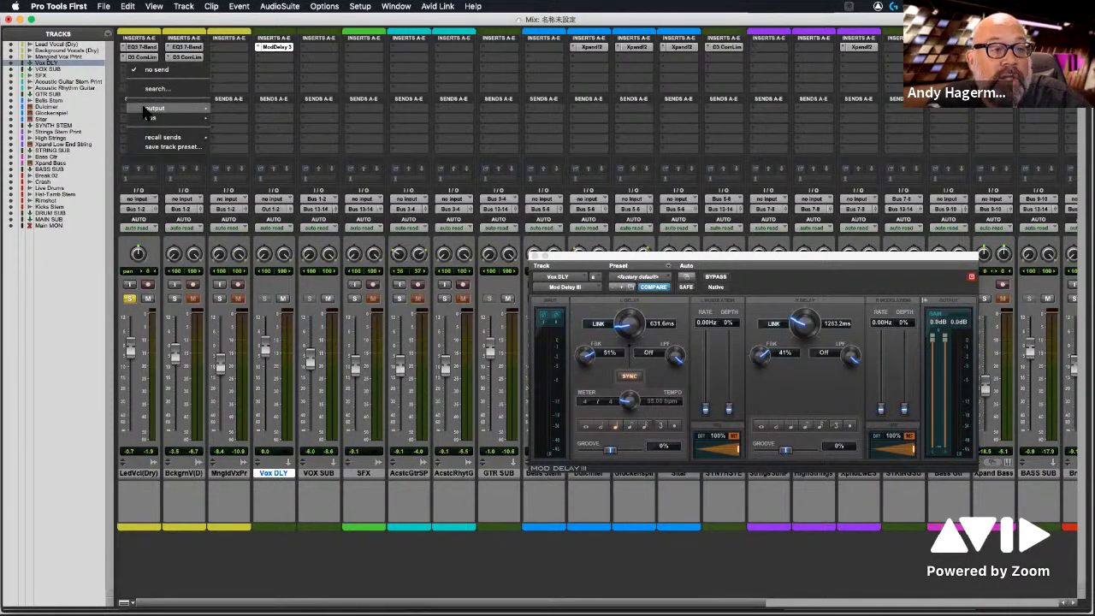
mouse_move(153, 117)
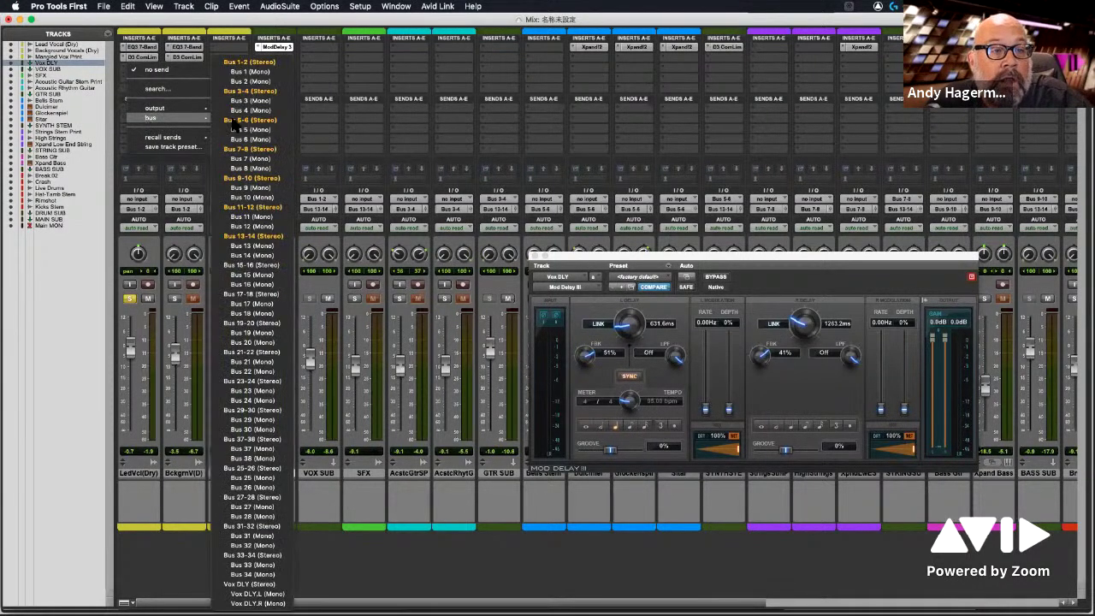
left_click(264, 266)
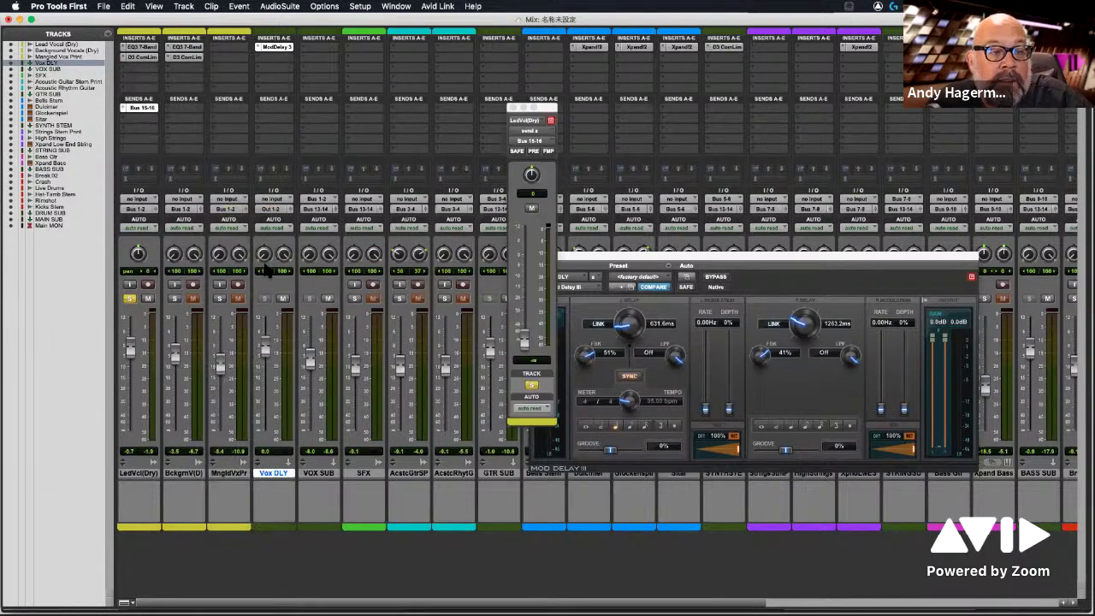
left_click(277, 198)
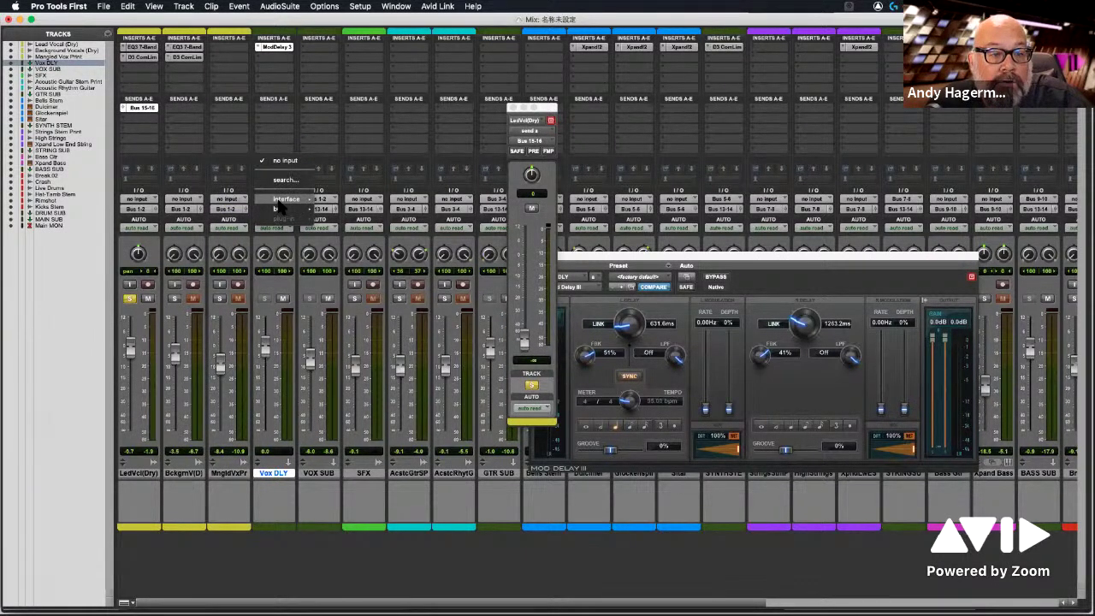
mouse_move(291, 210)
left_click(346, 279)
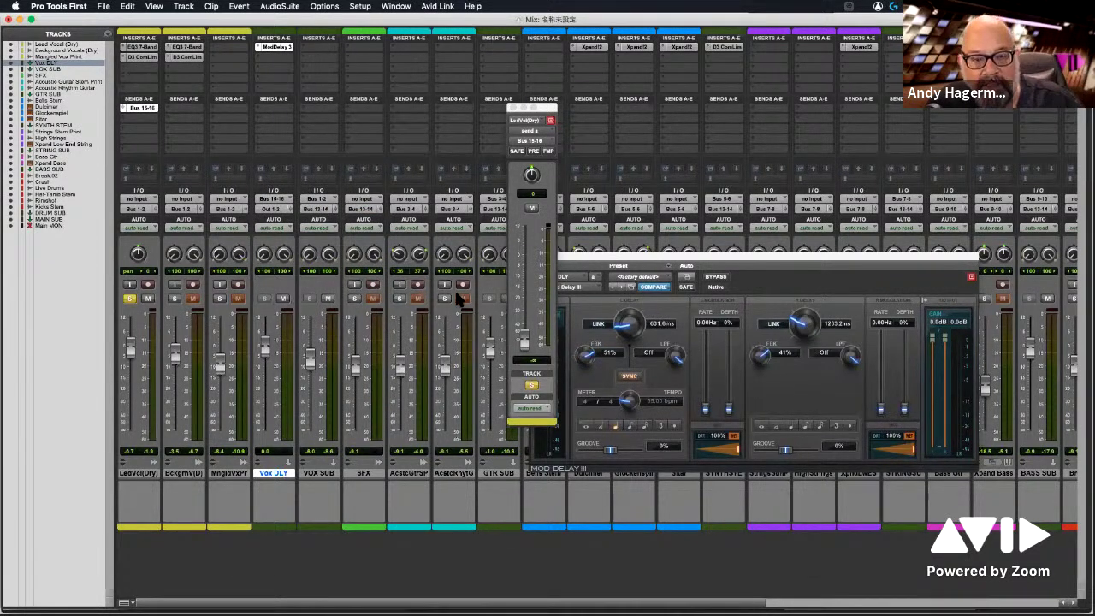
Step: Move the lead vocal's send window beside the vocal channels and raise its send level to 0.0 dB
left_click_drag(544, 109, 346, 53)
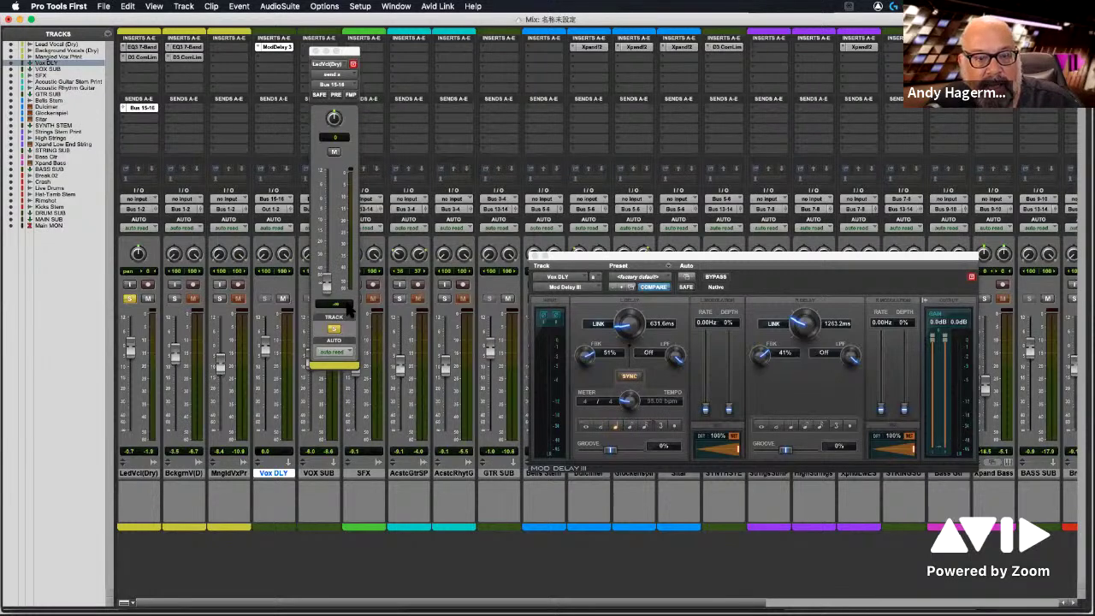
left_click(326, 290)
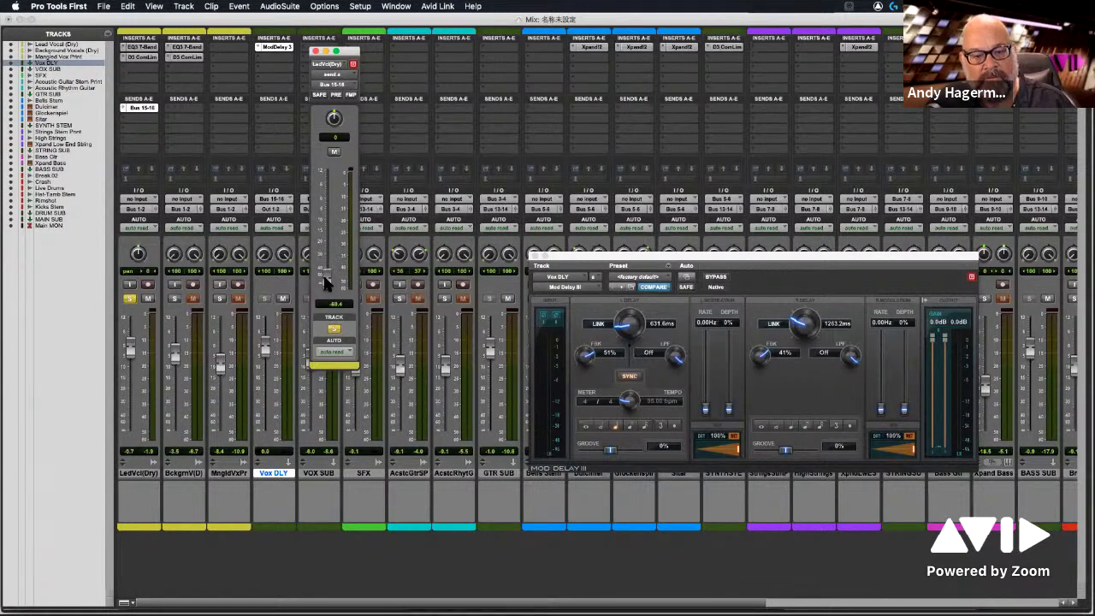
left_click_drag(325, 283, 334, 323)
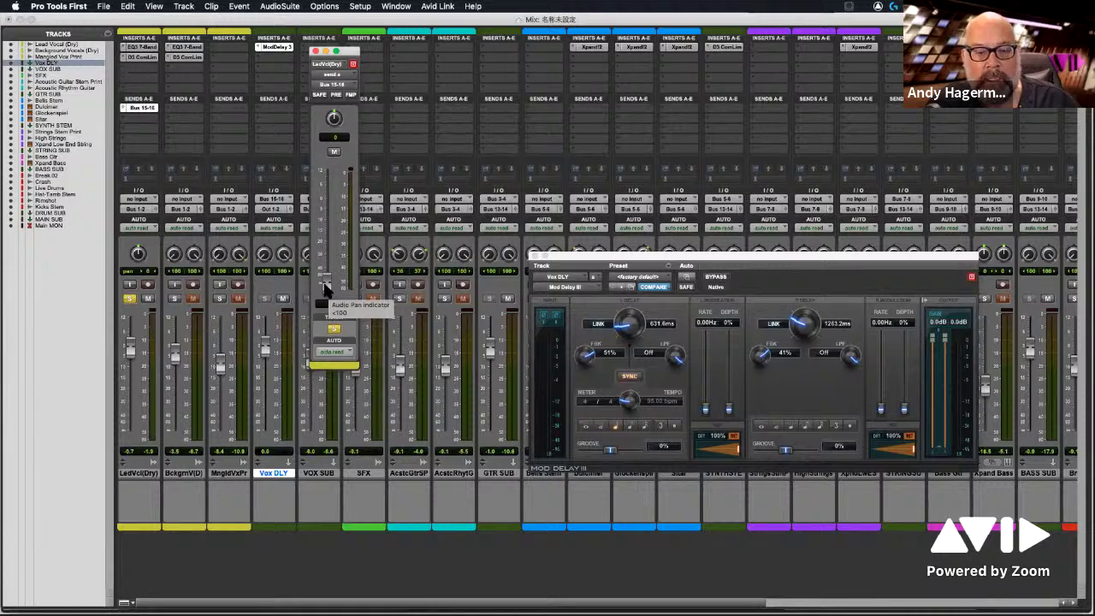
left_click_drag(324, 283, 320, 167)
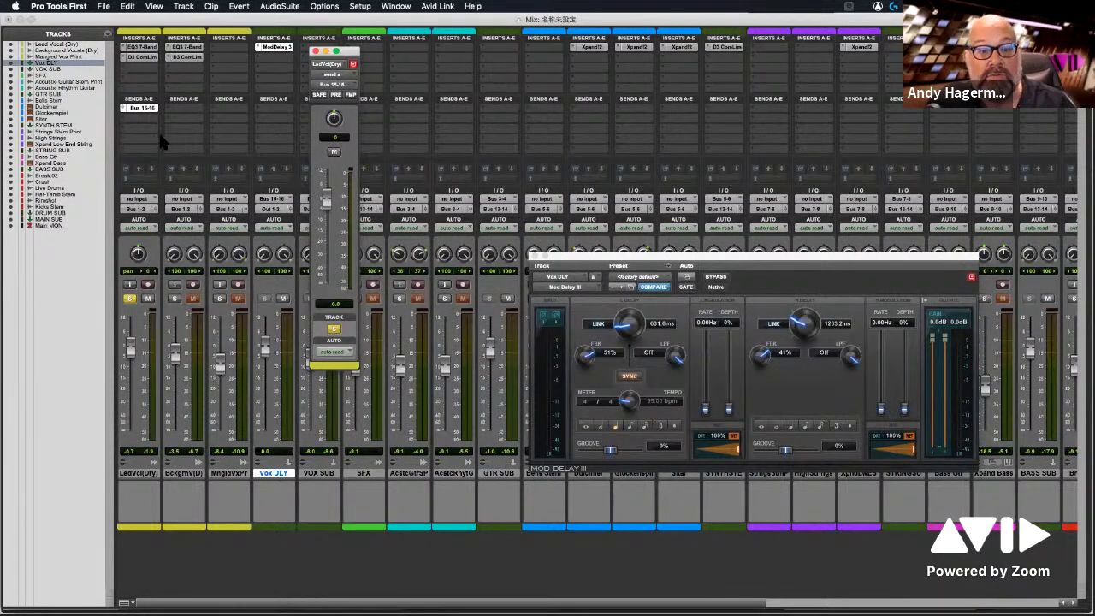
Step: Review the lead vocal's EQ and compressor plug-ins and reopen the Vox DLY track's Mod Delay III
left_click(137, 47)
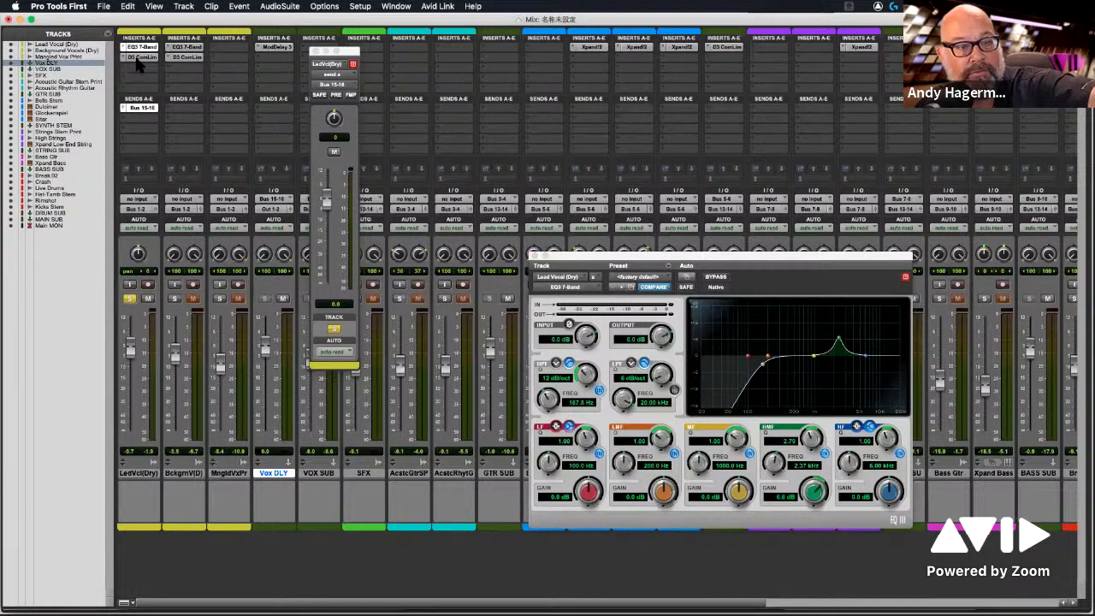
left_click(137, 57)
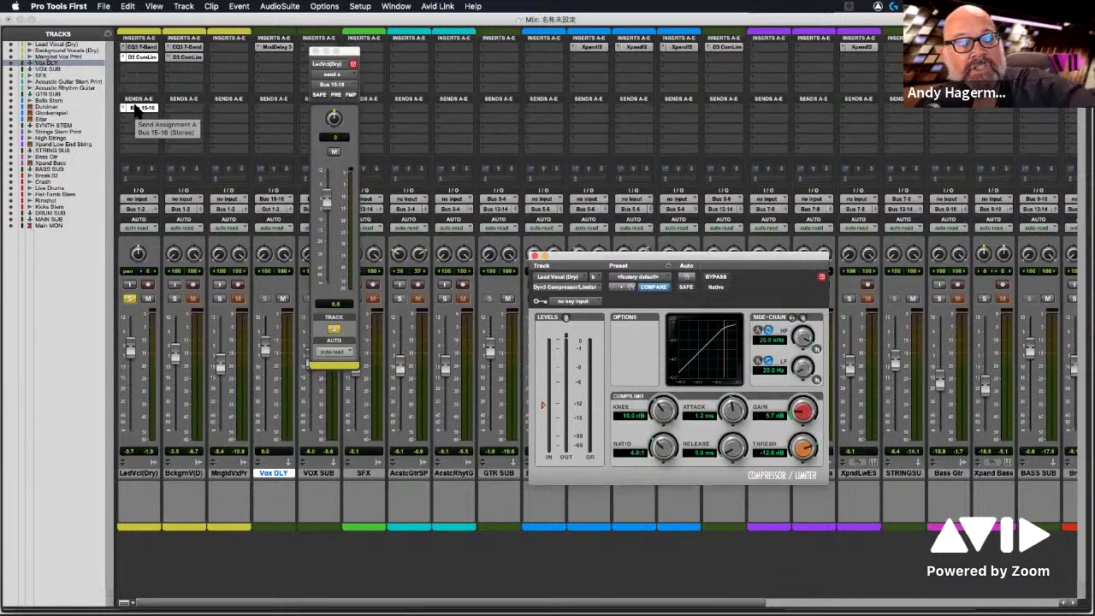
left_click(335, 96)
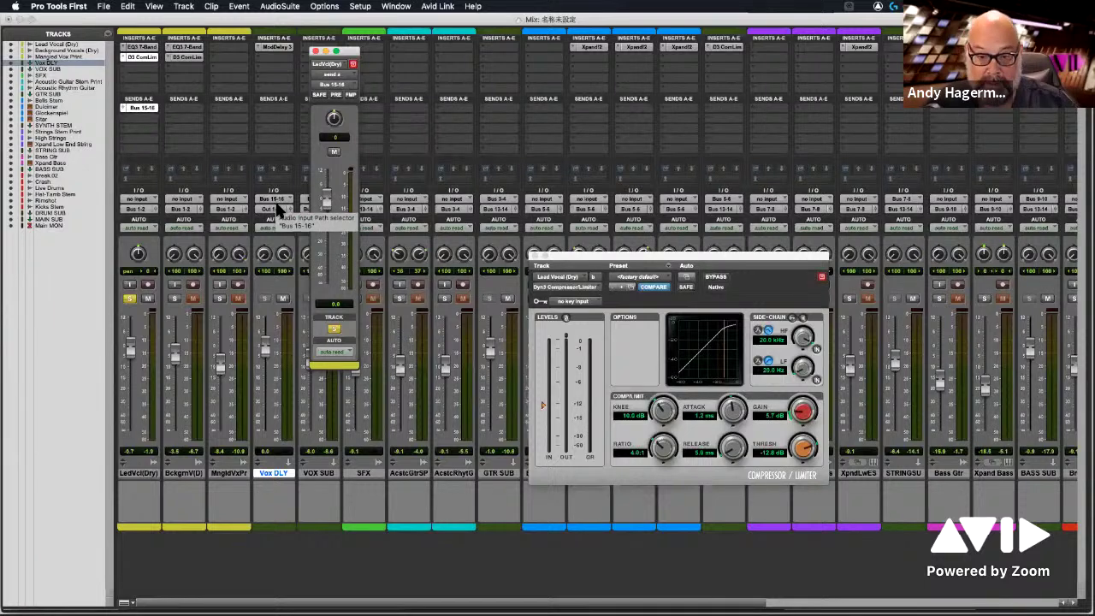
left_click(274, 47)
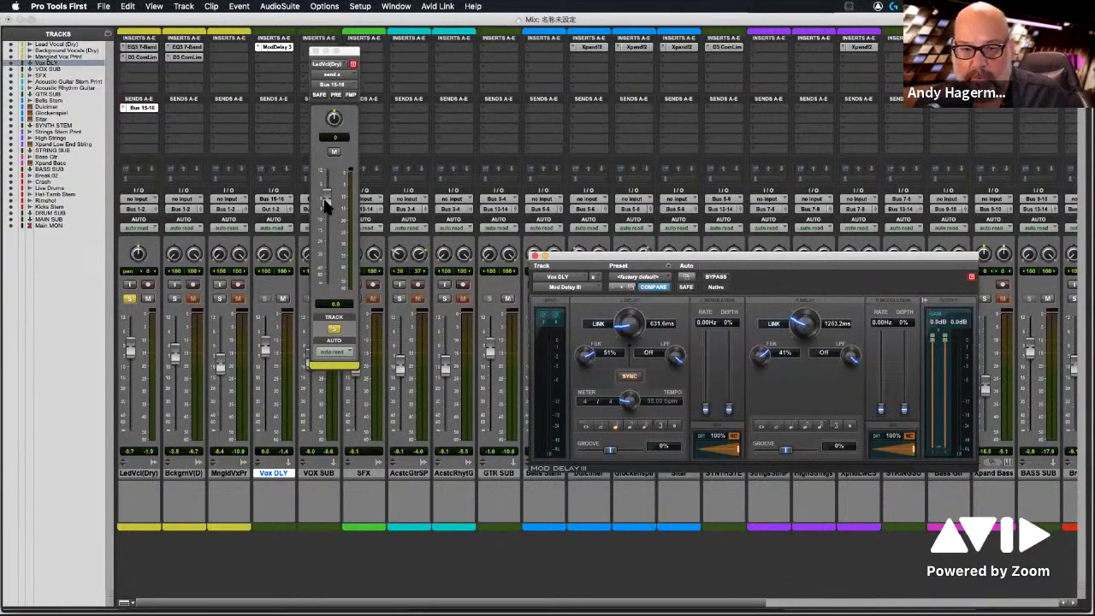
Step: Try lowering the lead vocal's send level to about -23.5 dB and return it to 0.0 dB
left_click_drag(326, 194, 324, 246)
left_click_drag(324, 198, 322, 240)
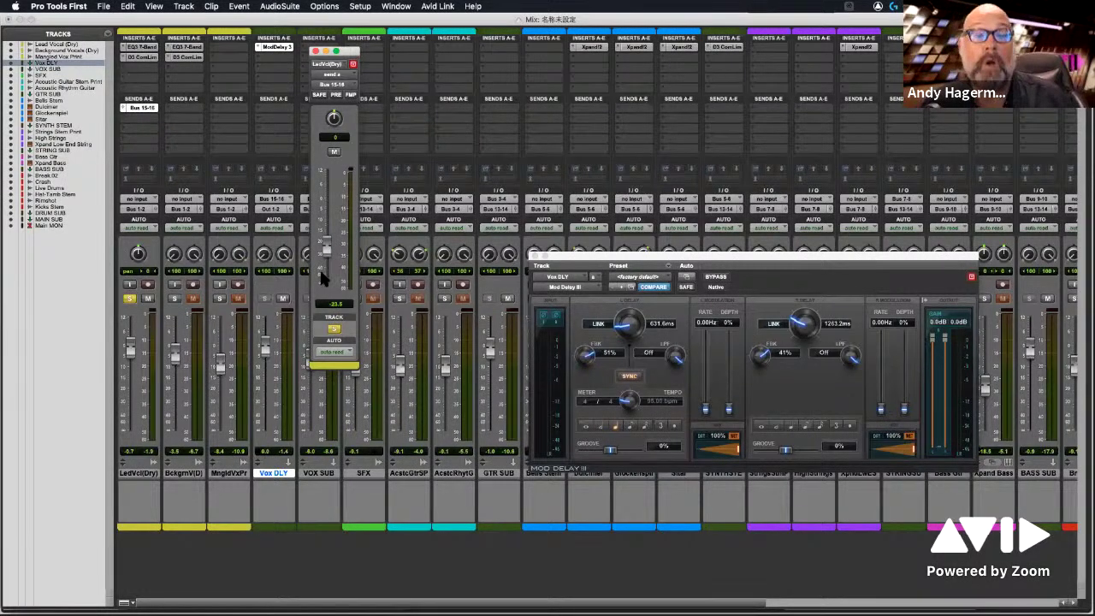
left_click_drag(328, 257, 333, 183)
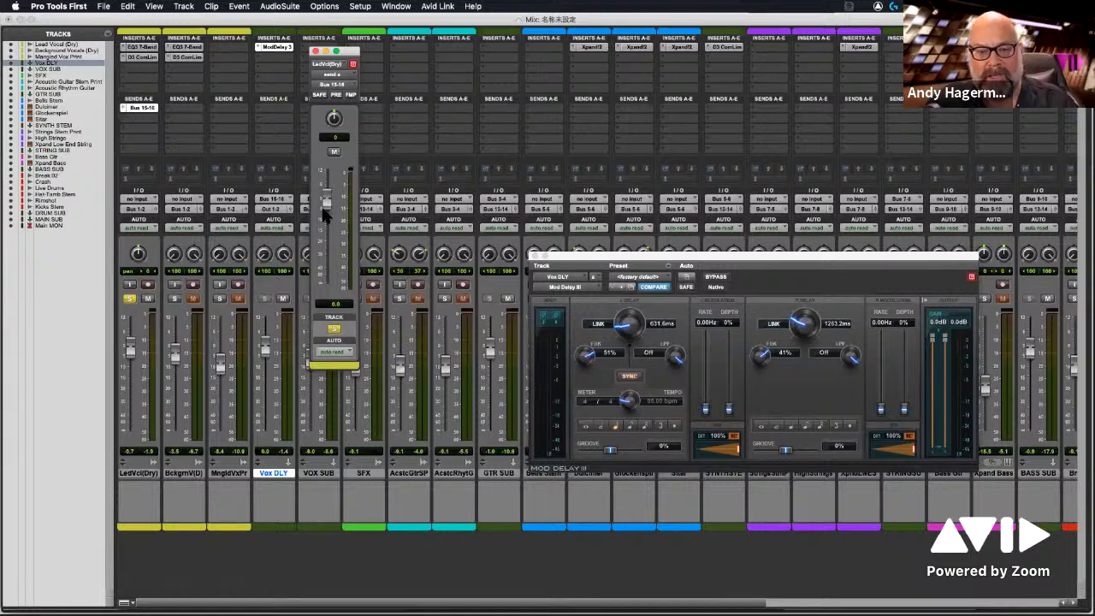
Step: Pull the Vox DLY fader fully down, start playback, and raise the fader to about -31.4 dB
left_click(265, 355)
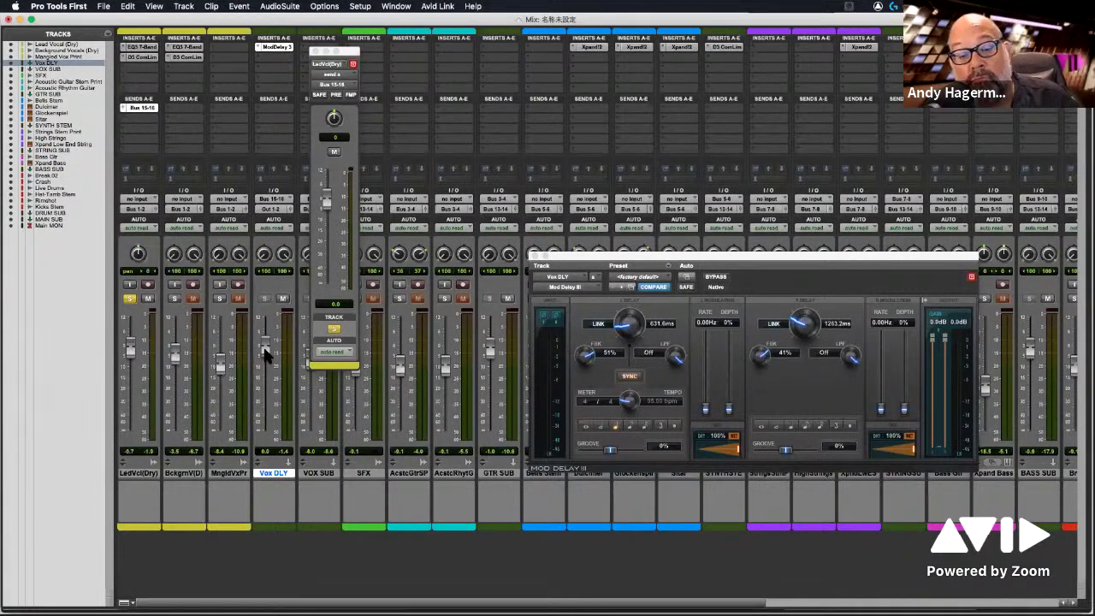
left_click_drag(265, 356, 273, 444)
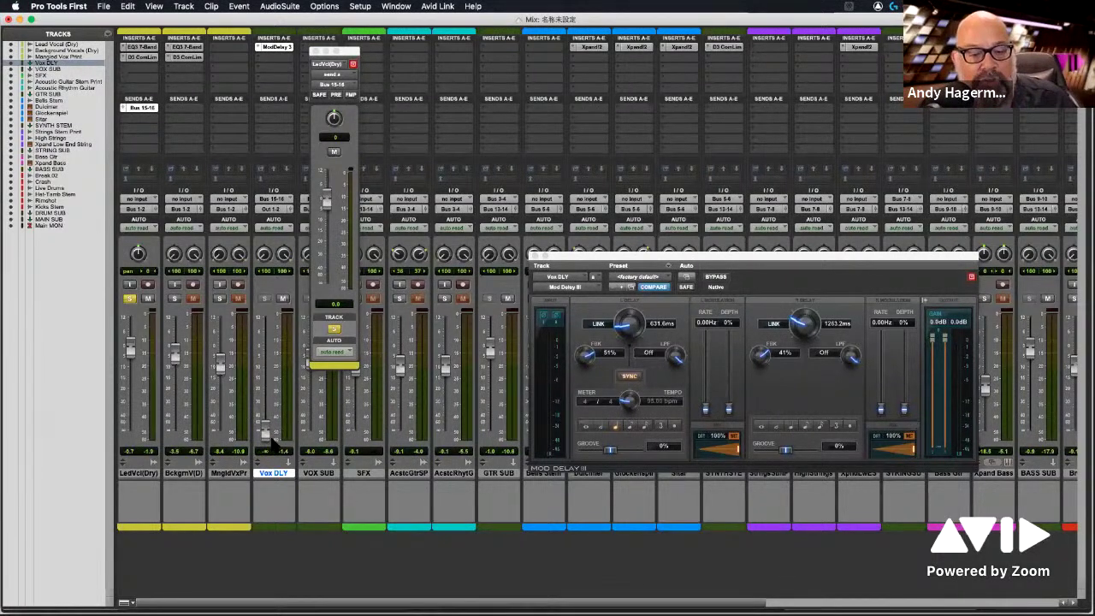
key("space")
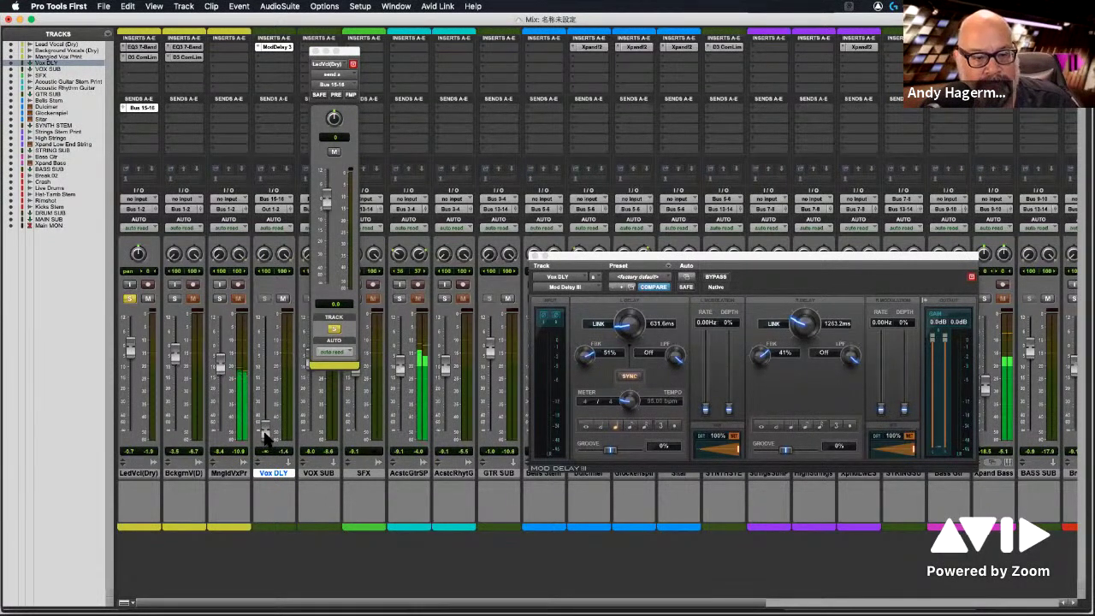
left_click_drag(262, 429, 262, 401)
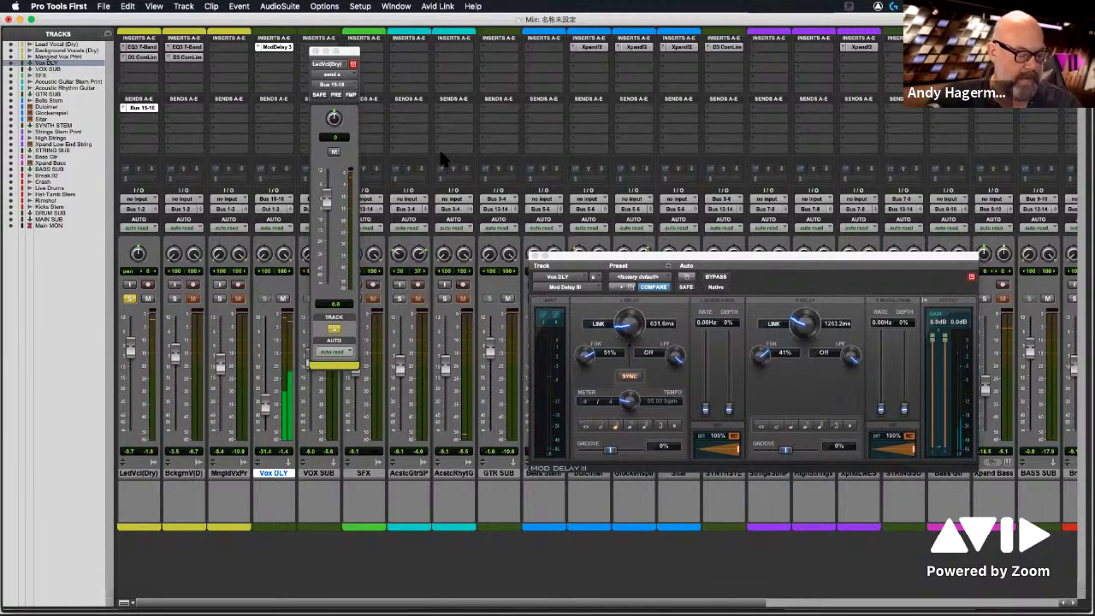
Step: Select the Lead Vocal (Dry) phrase from about bar 30 to 33 in the Edit window, play it, and return to the Mix window
key("super+equal")
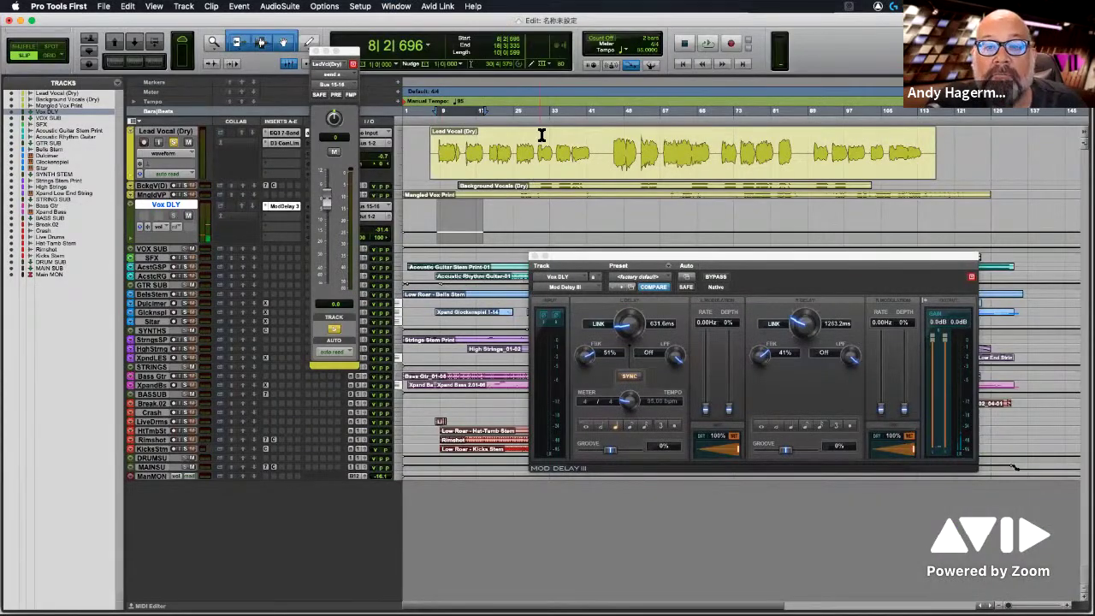
left_click_drag(538, 137, 556, 135)
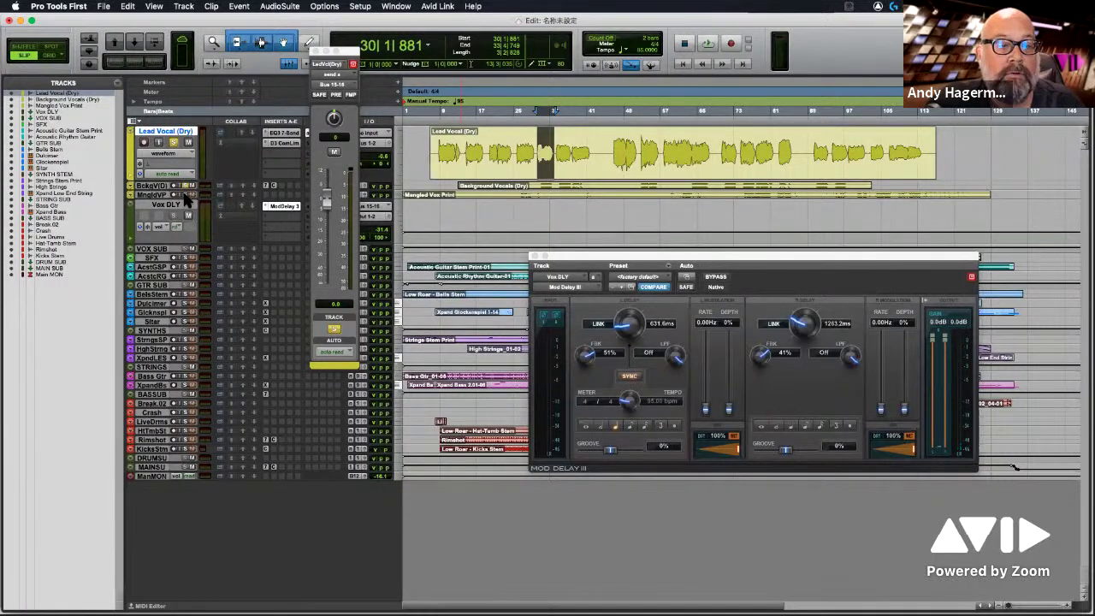
key("space")
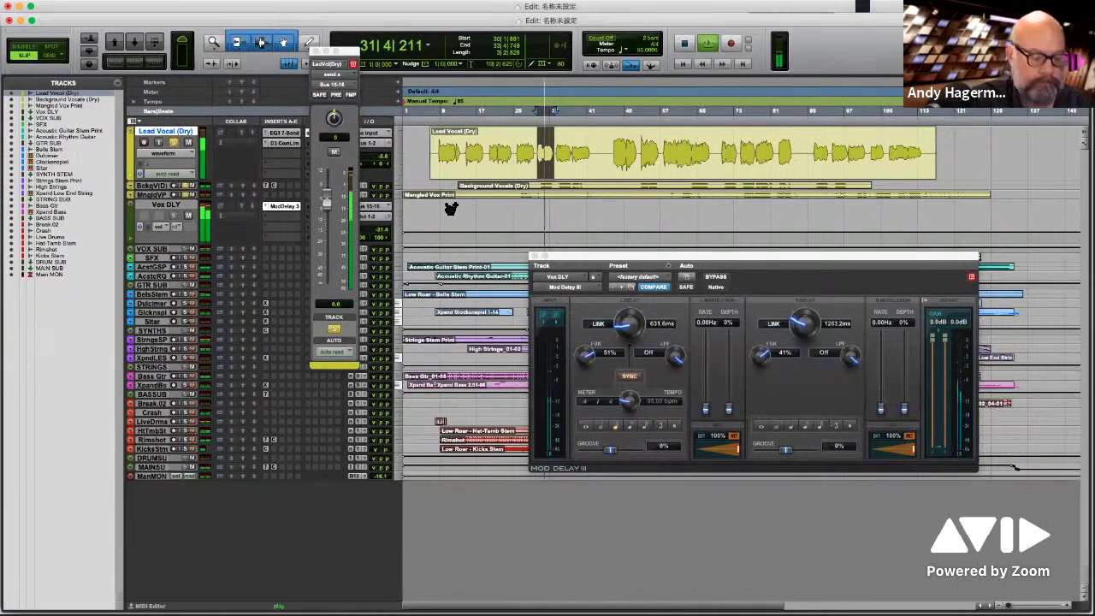
key("super+equal")
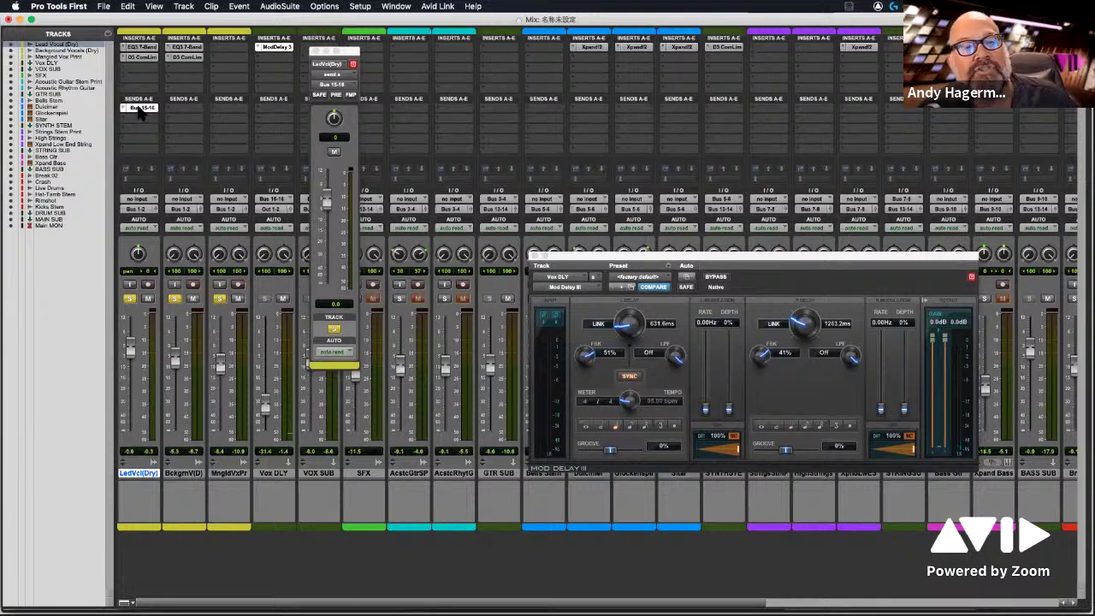
Step: Copy the lead vocal's Bus 15-16 send to the Background Vocals and Mangled Vox tracks, and lower the Background Vocals send to about -15.3 dB
left_click_drag(180, 116, 224, 112)
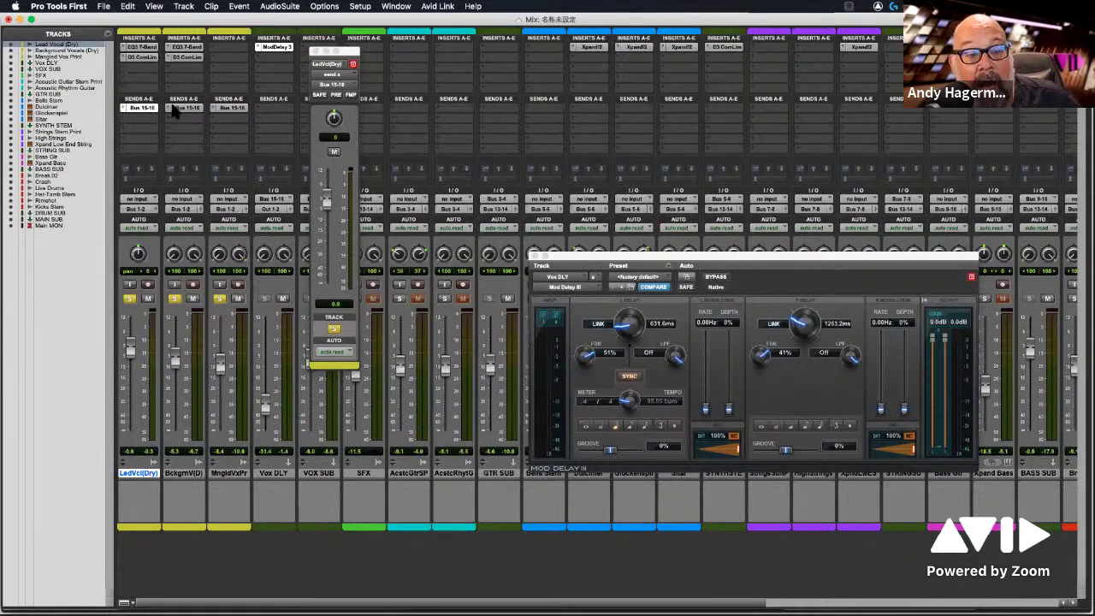
left_click(177, 114)
left_click(244, 113)
left_click(220, 110)
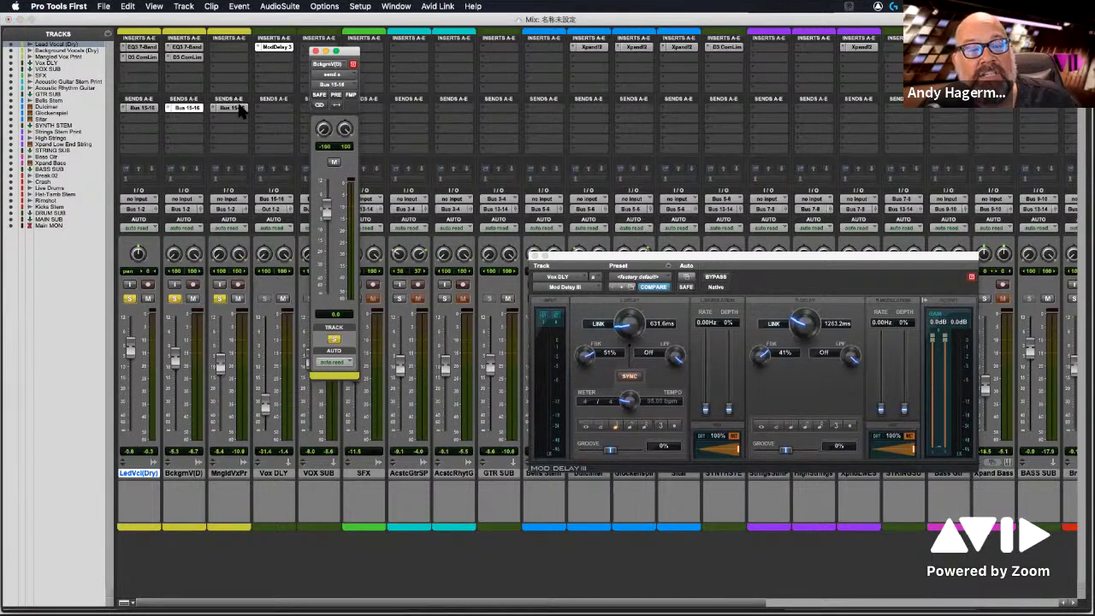
left_click(184, 109)
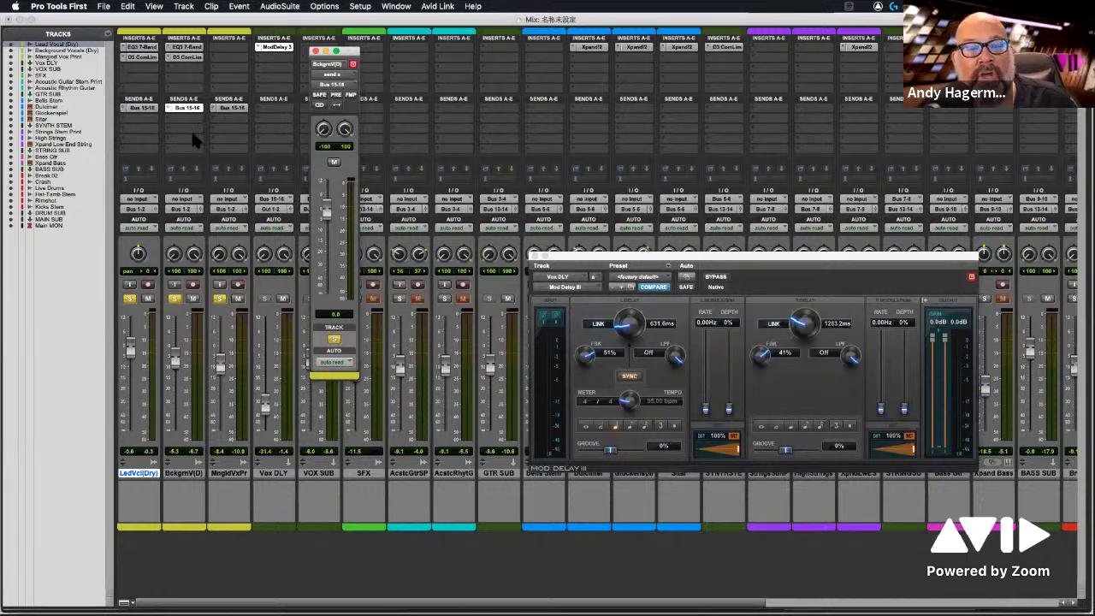
left_click_drag(325, 205, 332, 249)
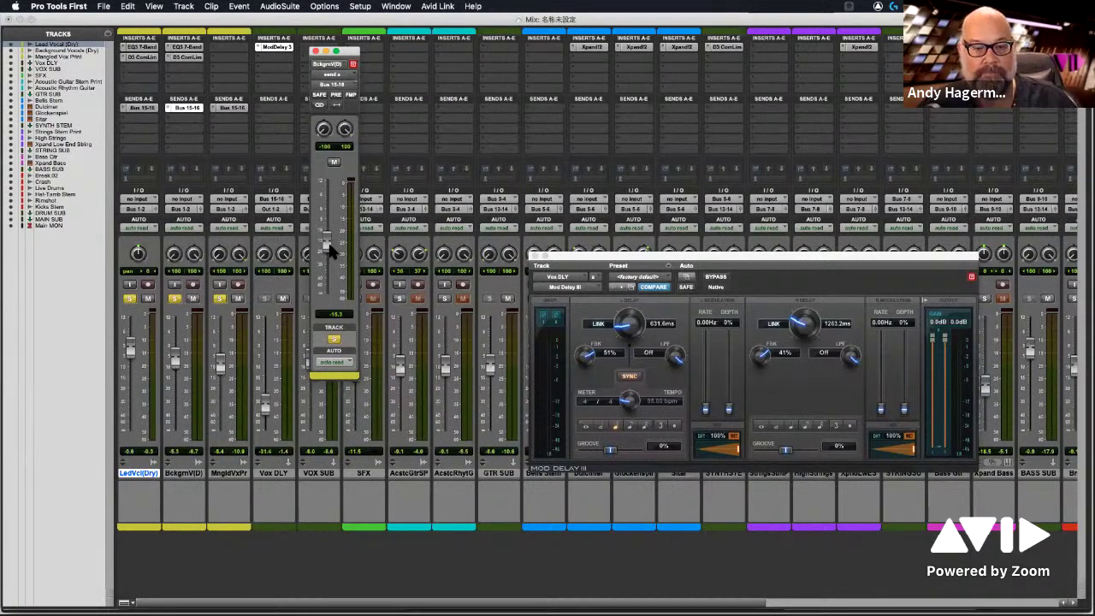
Step: Lower the Mangled Vox track's Bus 15-16 send to about -14.7 dB, and play the mix with the vocal solos cleared
left_click(231, 108)
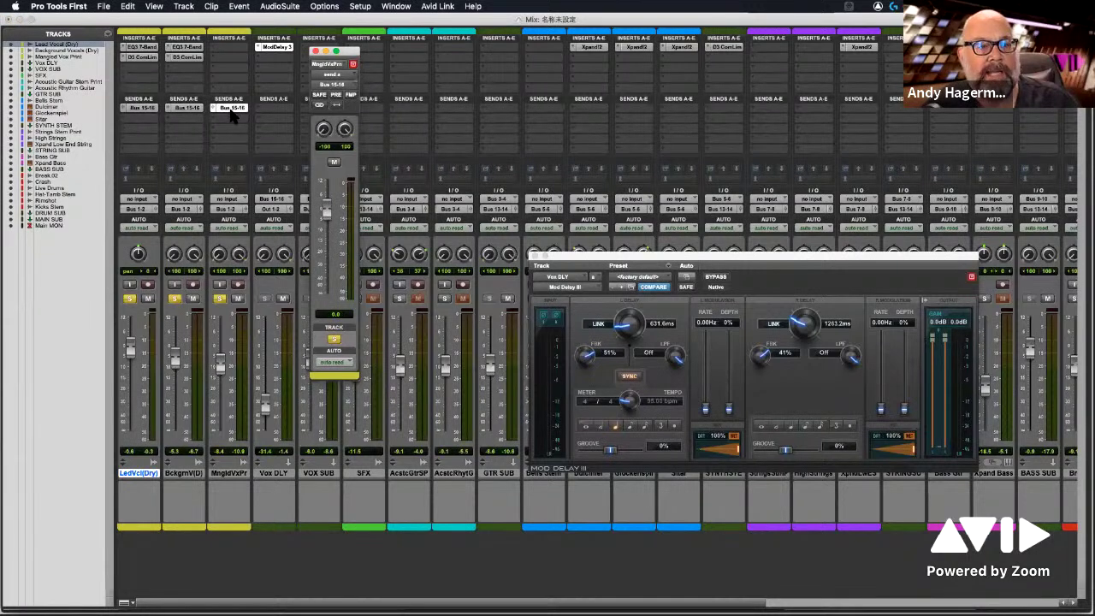
left_click_drag(318, 211, 326, 242)
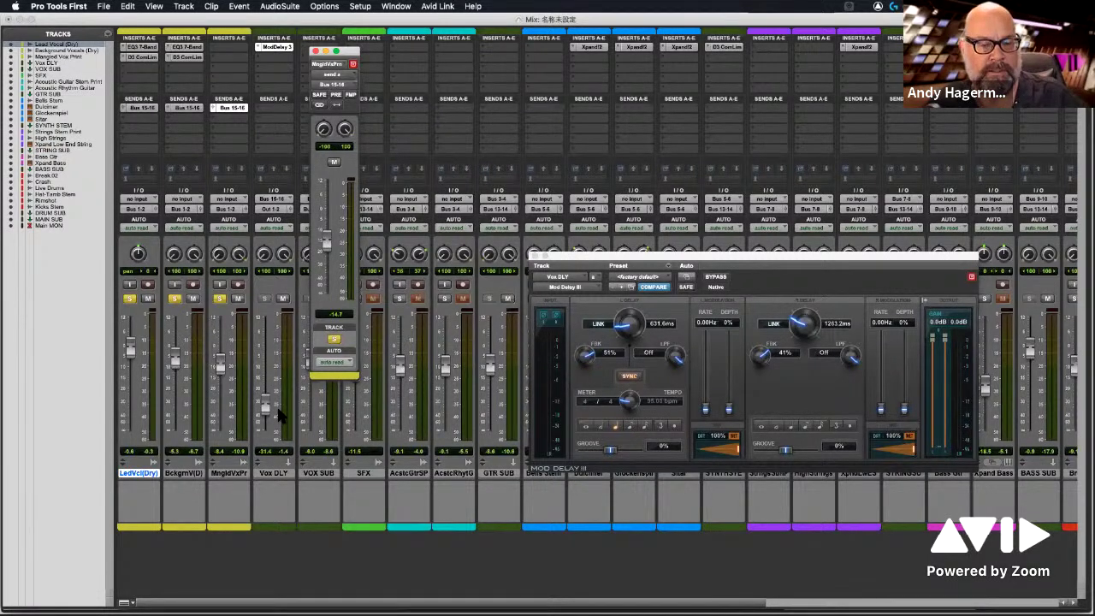
key("space")
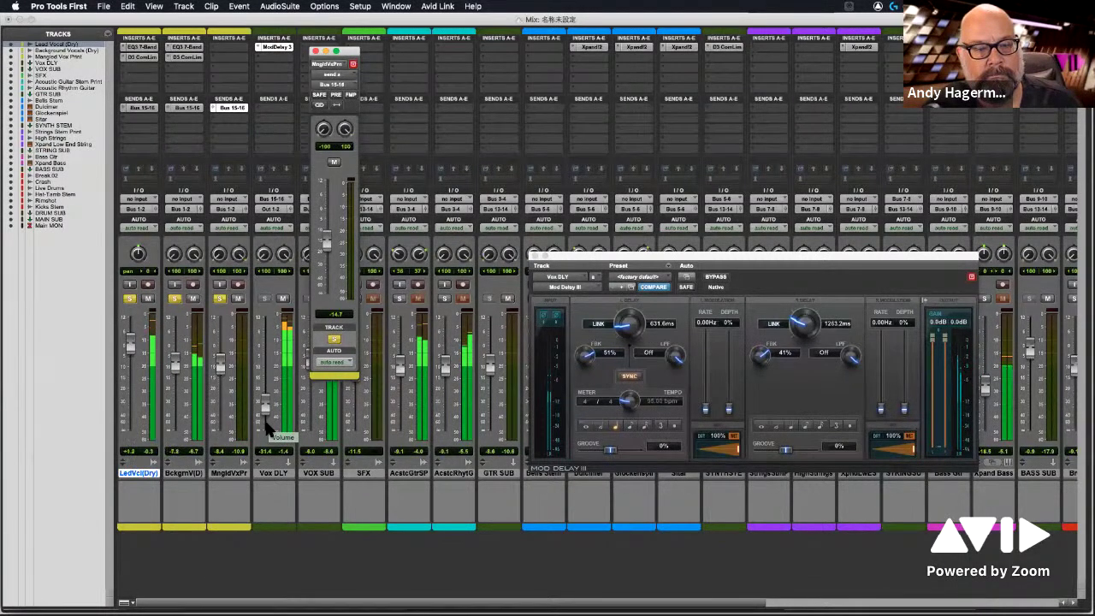
left_click(129, 298)
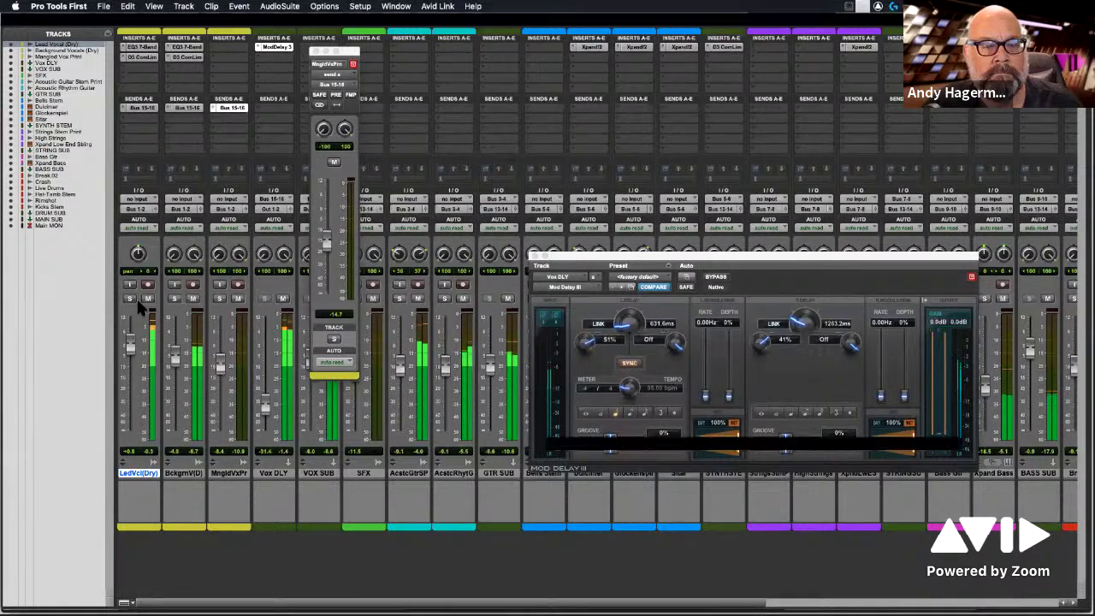
left_click(313, 52)
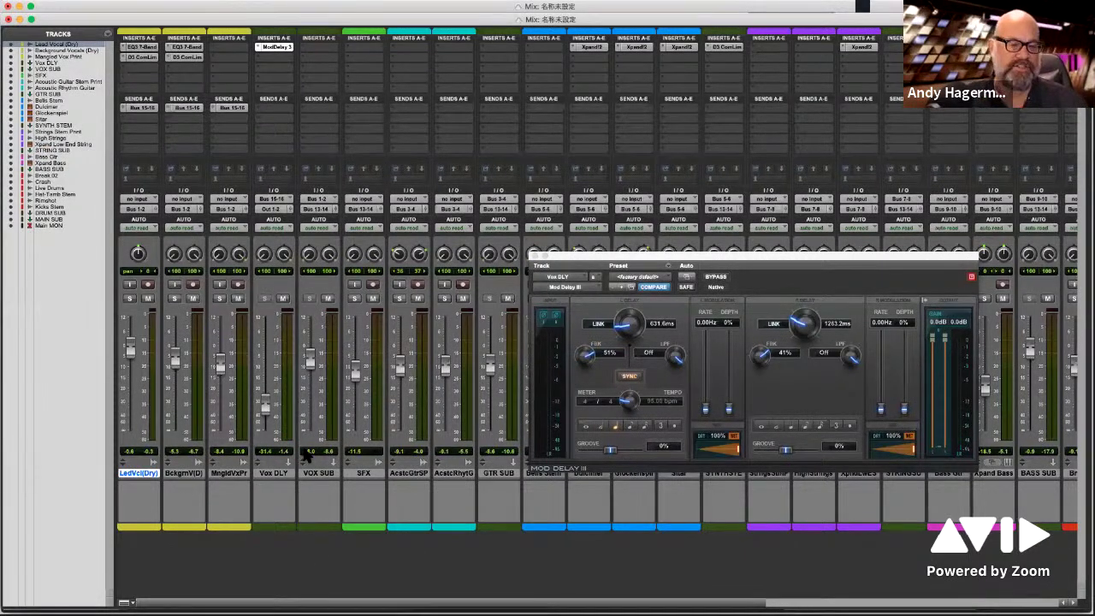
Step: Switch to Adobe Acrobat Reader, advance to the Subgroups slide to review the submix routing, and return to Pro Tools First
key("super+Tab")
key("super+Tab")
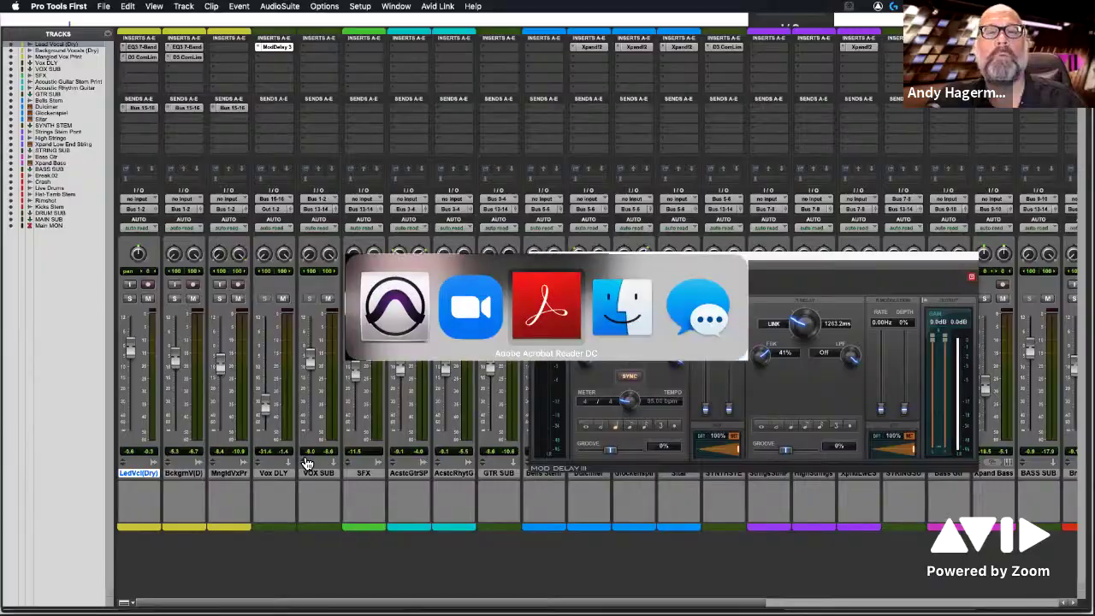
key("Right")
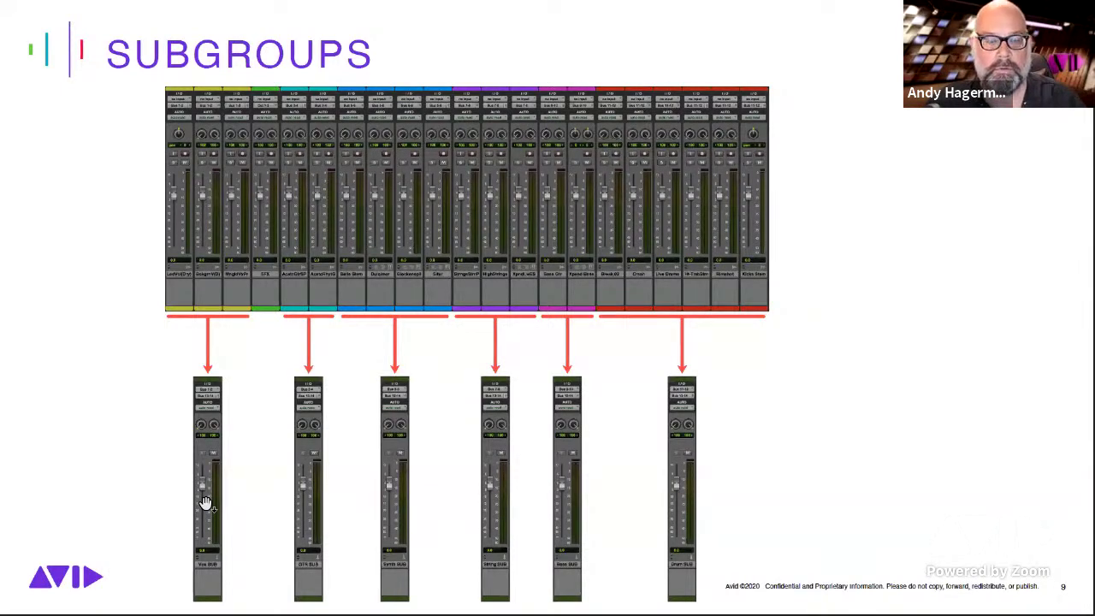
key("super+Tab")
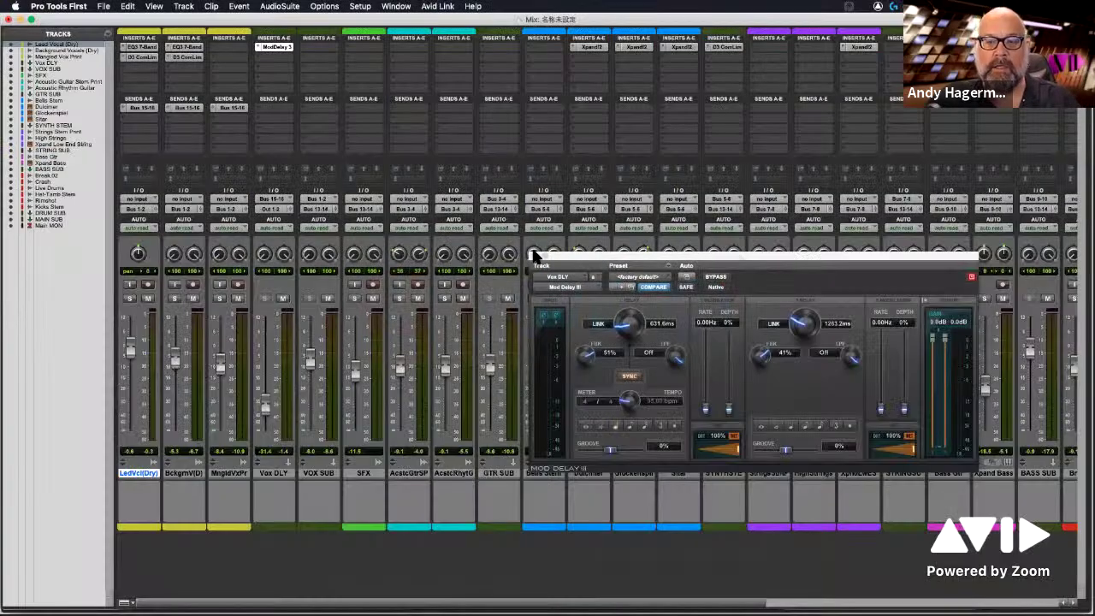
Step: Close the Mod Delay III window, select the three vocal tracks, and route the Vox DLY output to Bus 1-2 (Stereo)
left_click(534, 257)
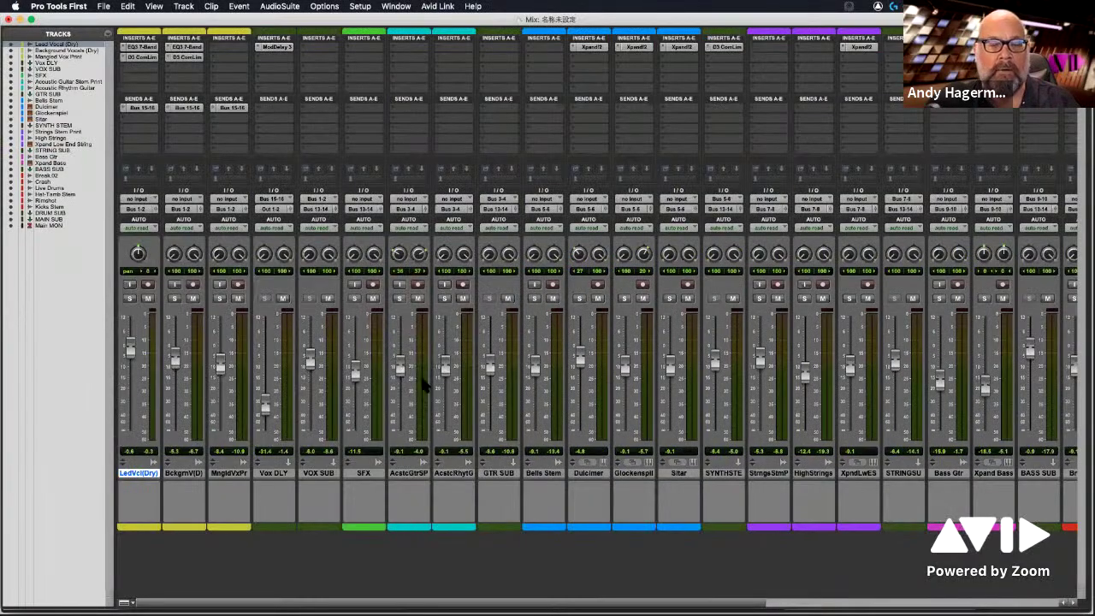
left_click(229, 475, "shift")
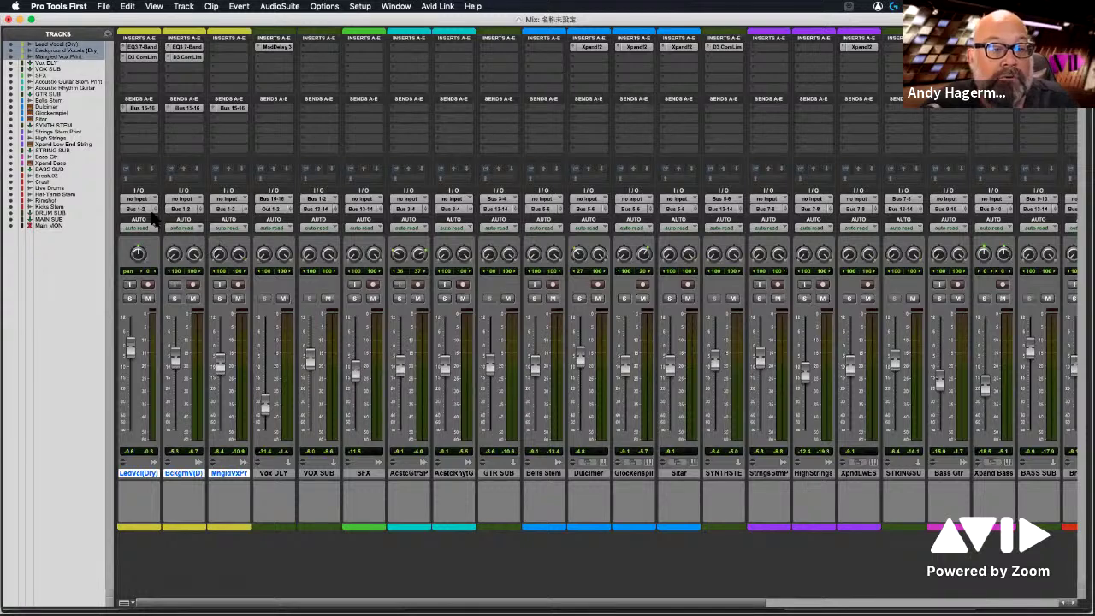
left_click(280, 211)
mouse_move(278, 214)
left_click(291, 487)
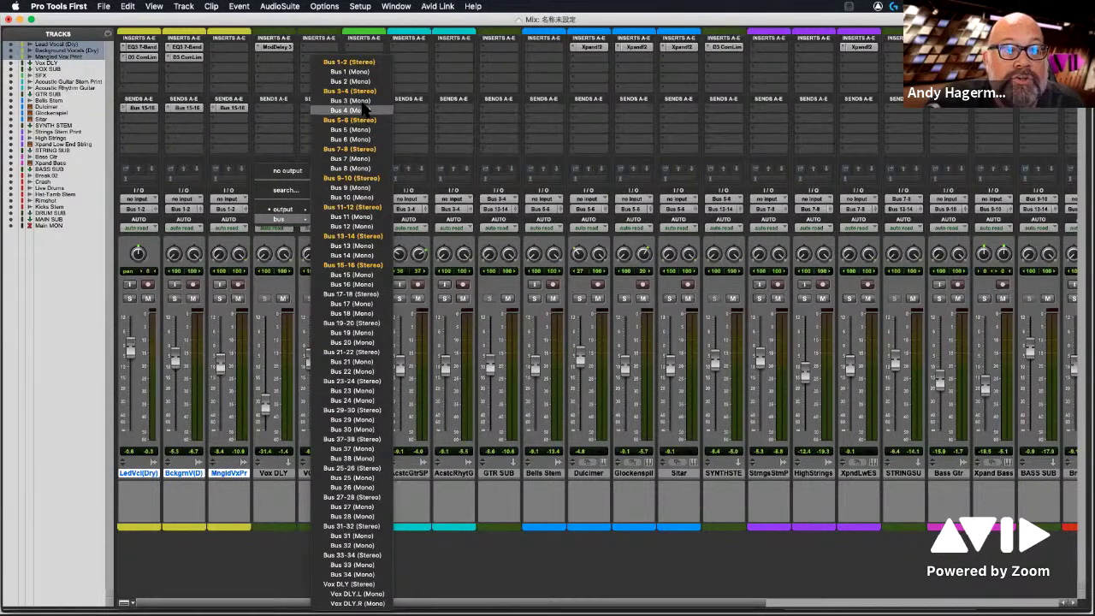
left_click(355, 67)
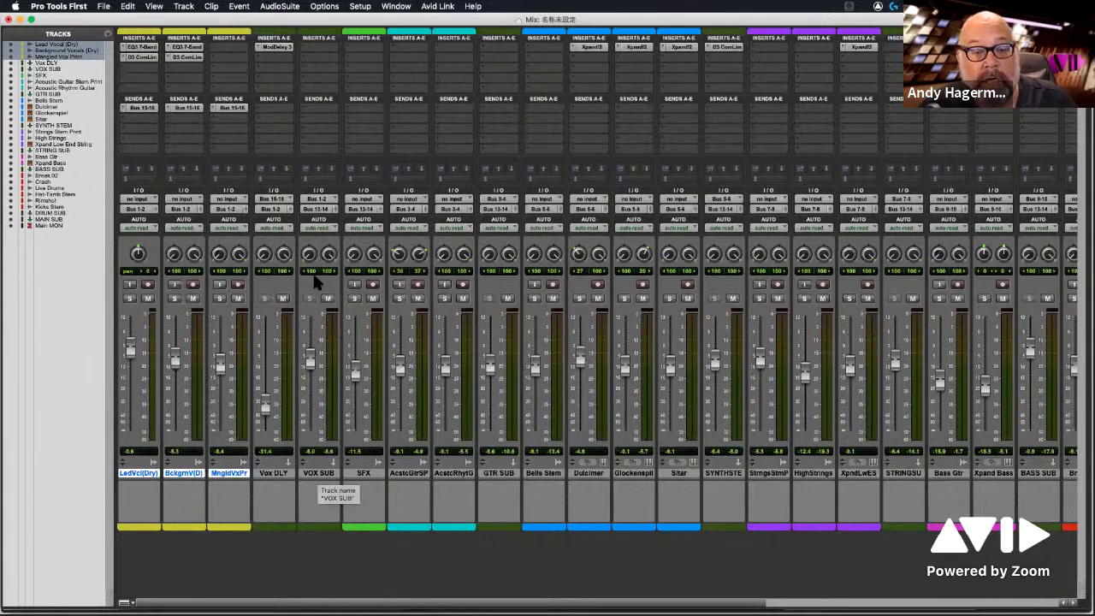
Step: Set the VOX SUB track's automation mode to off and raise its fader to about +3.8 dB during playback
left_click(320, 228)
left_click(318, 249)
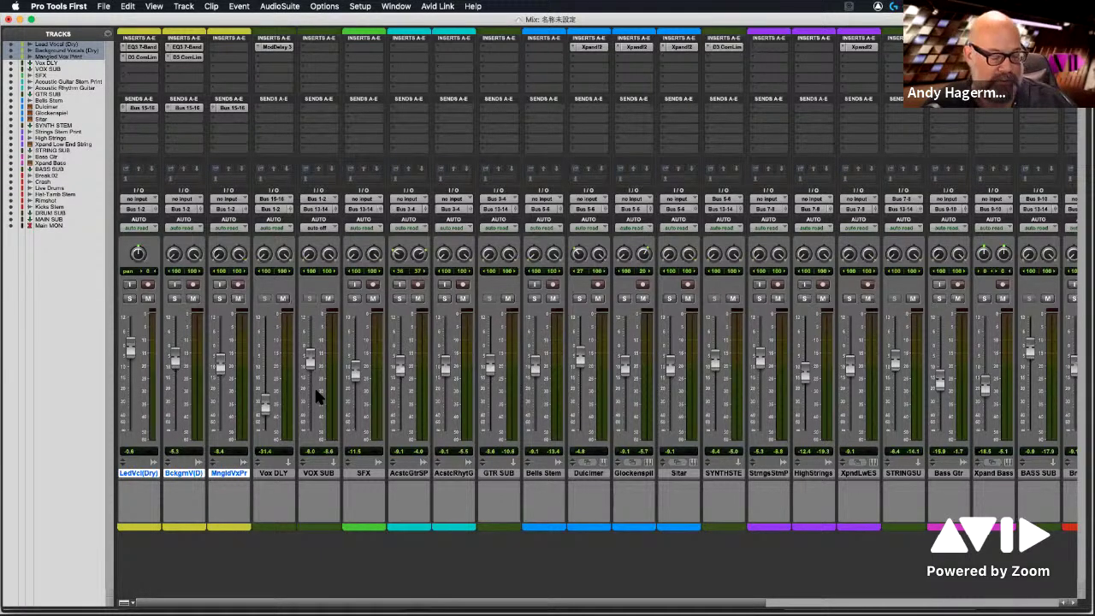
key("space")
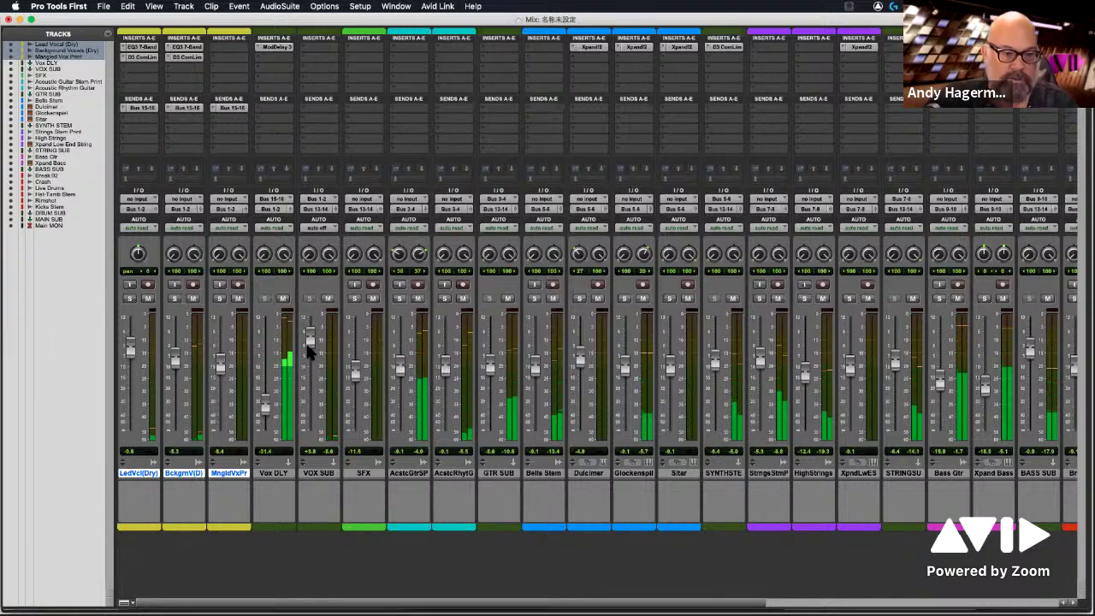
Step: Solo the lead, background and mangled vocal tracks, and lower the VOX SUB fader to about +1.4 dB
left_click(130, 298)
left_click(175, 297)
left_click(219, 298)
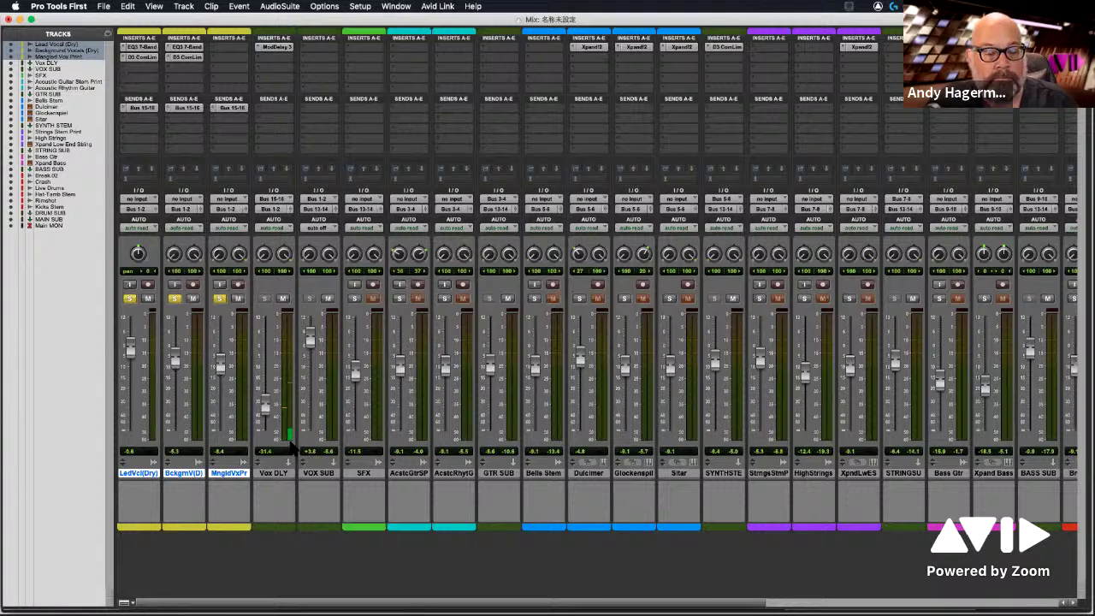
mouse_move(310, 342)
left_mouse_down()
mouse_move(308, 418)
mouse_move(308, 342)
left_mouse_up()
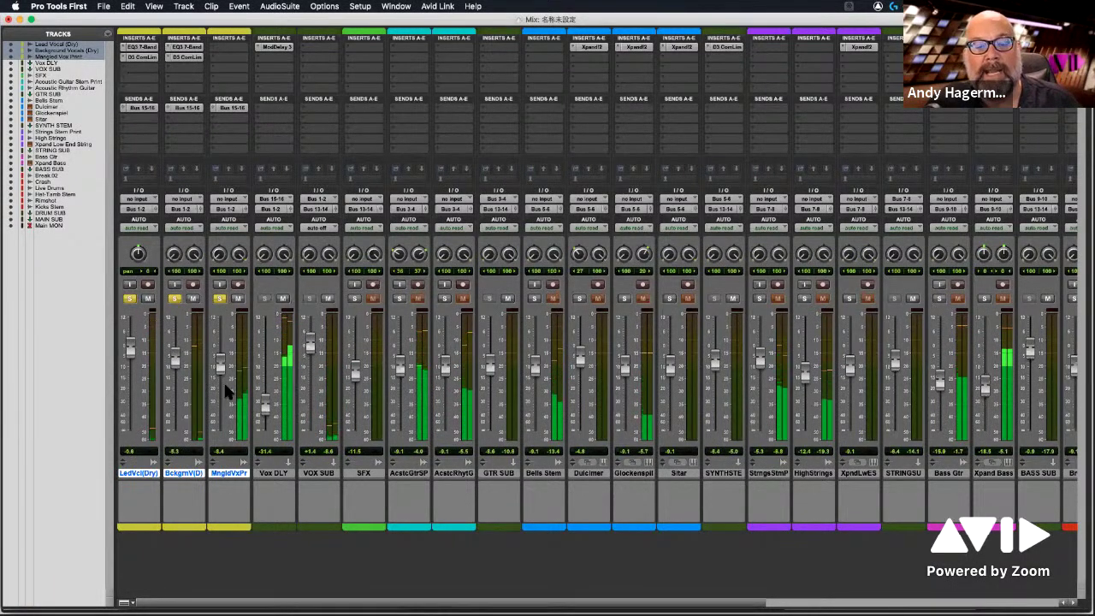
Step: Select the VOX SUB track and the Lead Vocal through Vox DLY tracks to examine the vocal subgroup
left_click(324, 474)
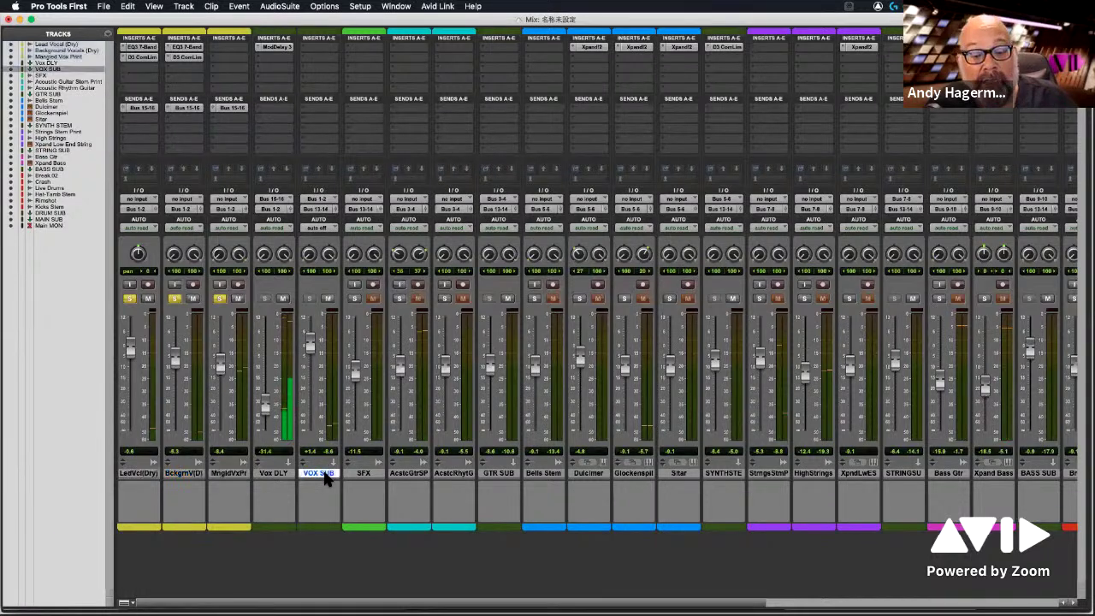
left_click(140, 475)
left_click(276, 473, "shift")
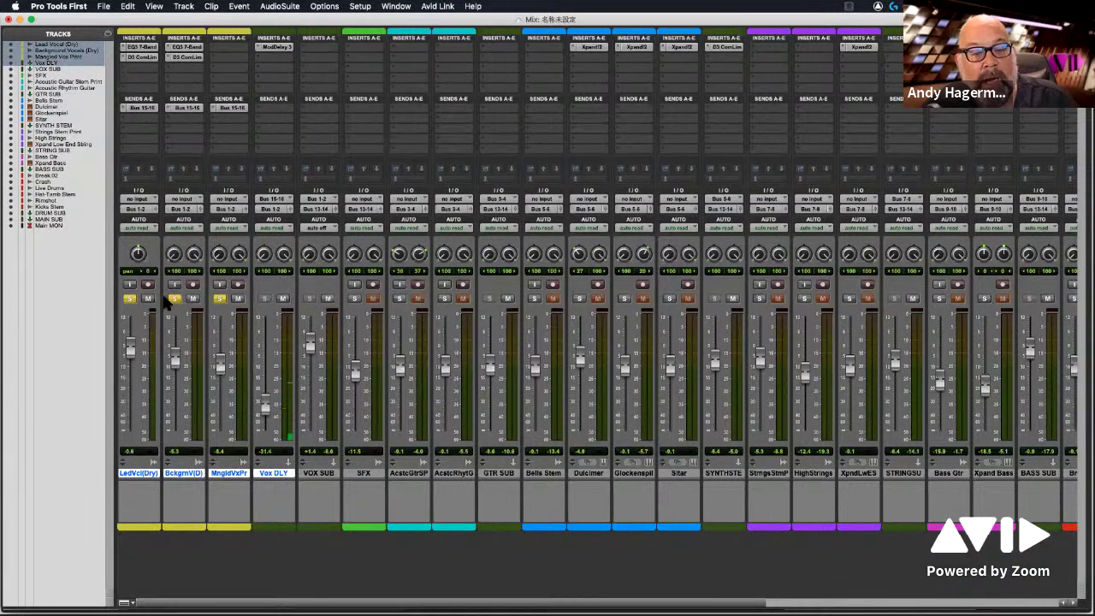
Step: Select the acoustic guitar tracks and GTR SUB, and the Bells Stem through Sitar tracks and SYNTH STEM, to examine their bus routing
left_click(405, 474)
left_click(453, 475, "shift")
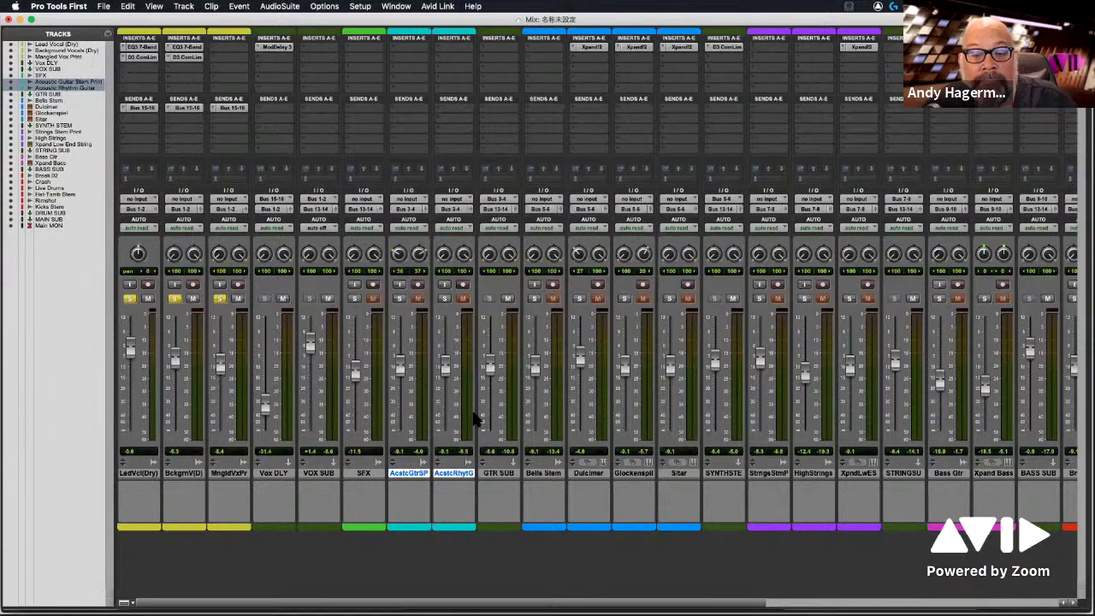
left_click(501, 473)
left_click(541, 474)
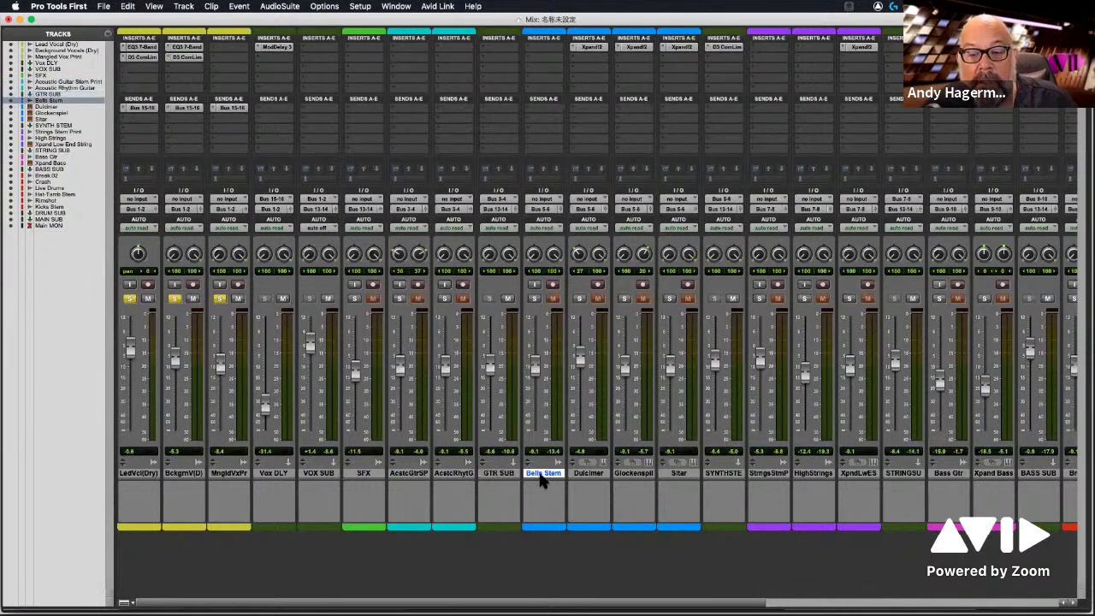
left_click(678, 472, "shift")
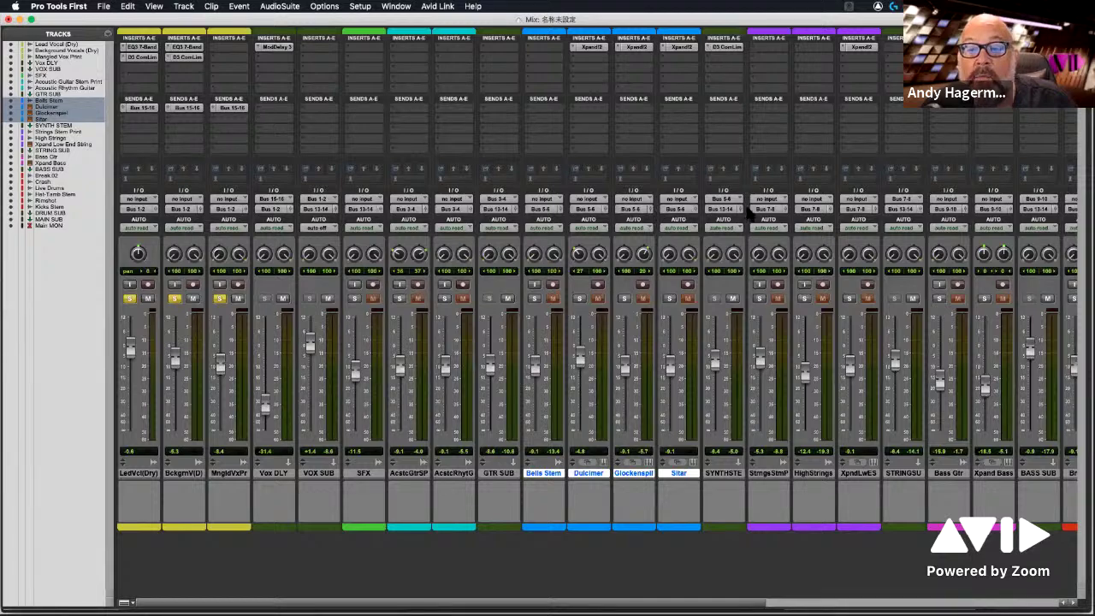
left_click(729, 476)
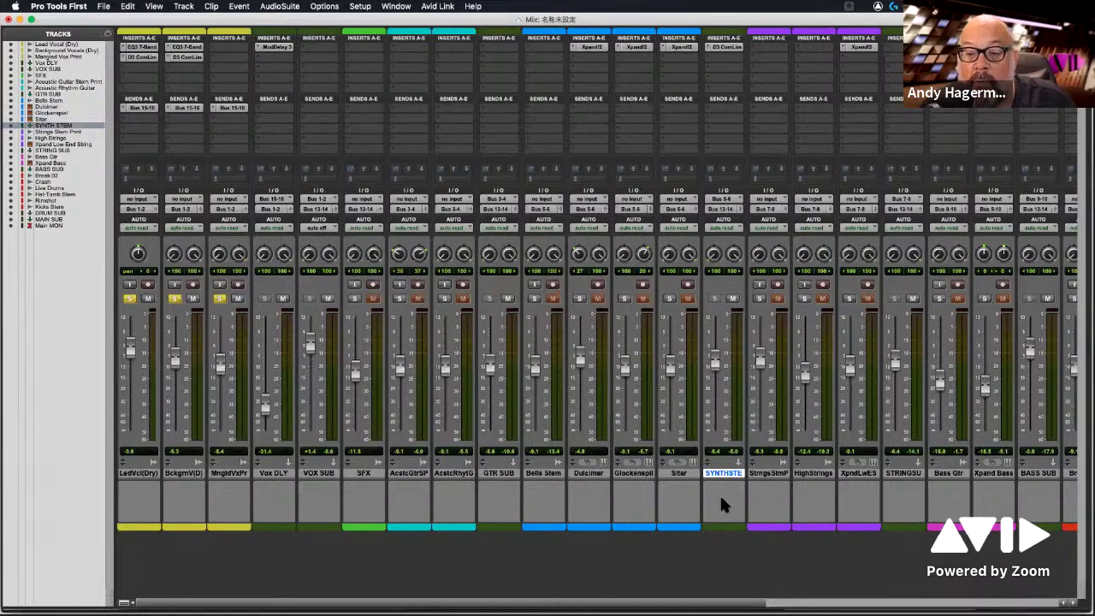
Step: Select the Strings Stem Print through Xpand Low End String tracks and STRING SUB to examine the string subgroup's routing
scroll(731, 482, "right", 2)
scroll(729, 485, "right", 3)
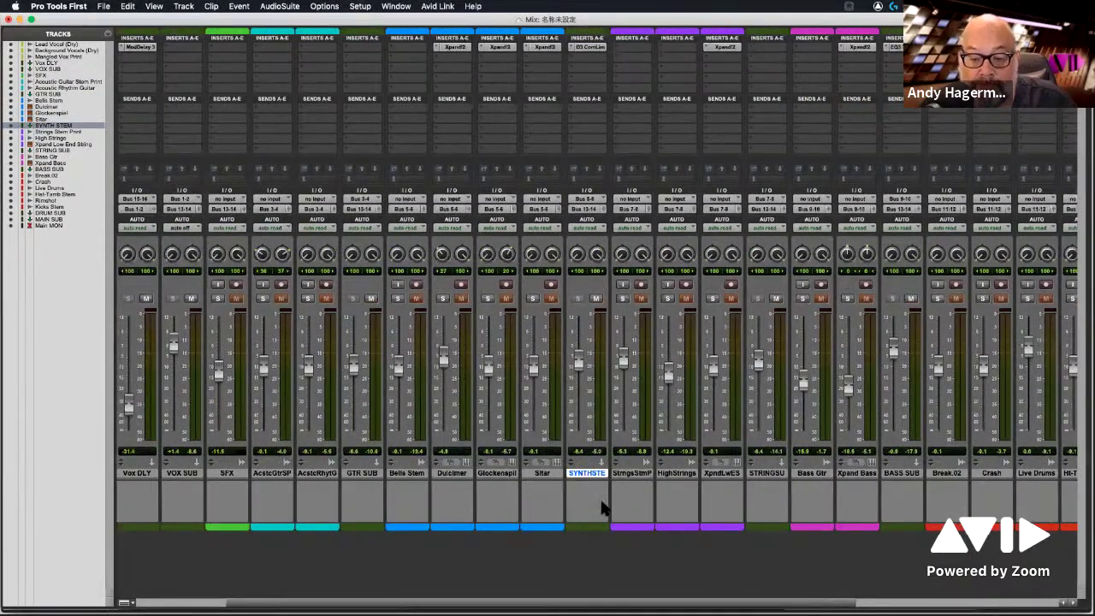
left_click(638, 474)
left_click(738, 476, "shift")
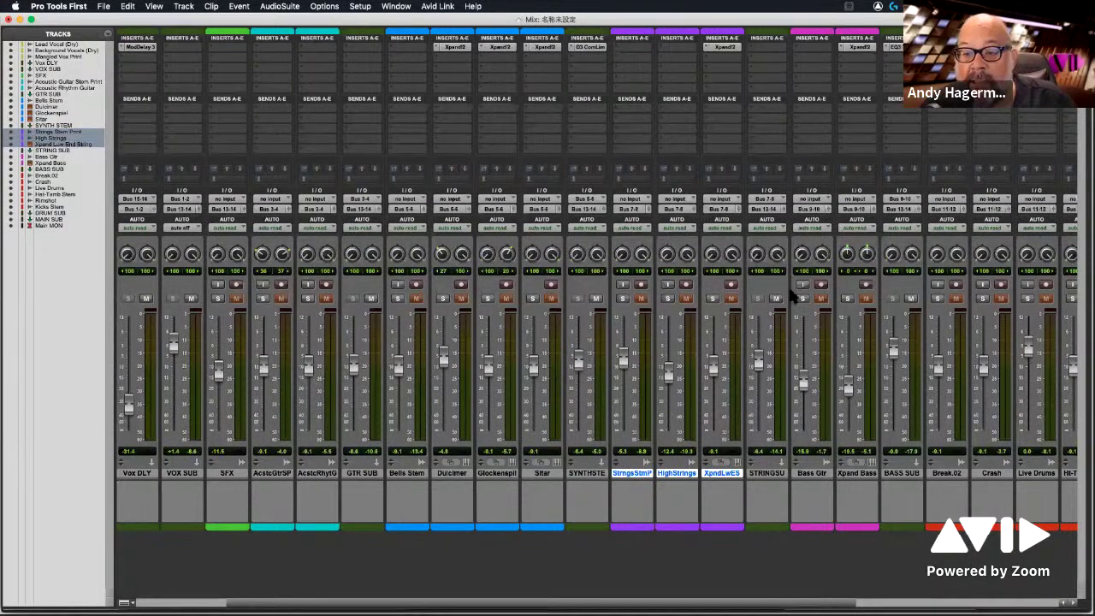
scroll(800, 479, "right", 5)
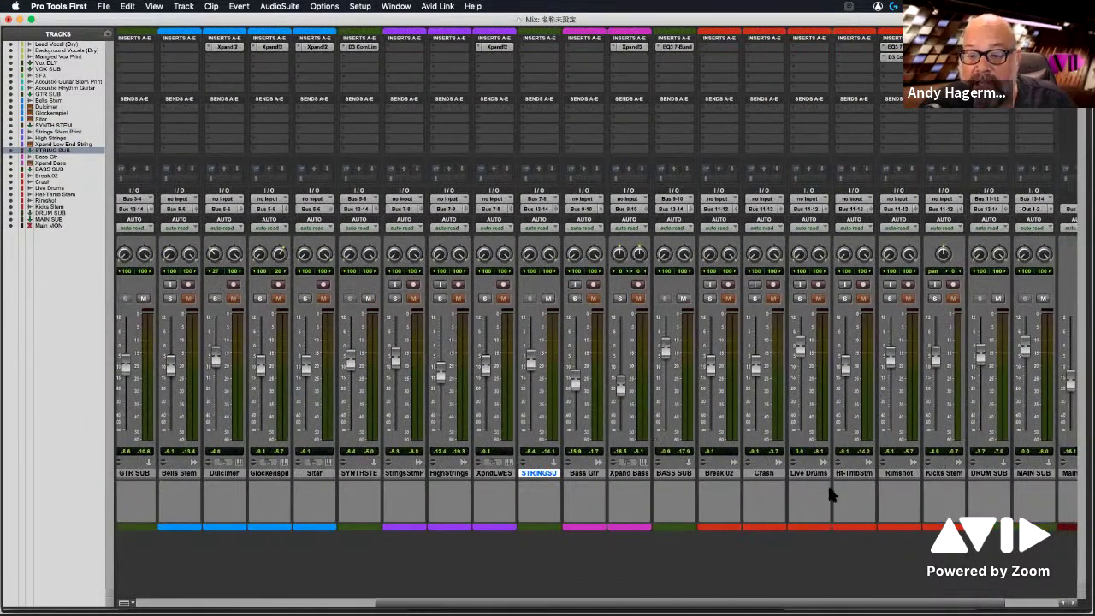
Step: Select the Break.02 through Kicks Stem tracks, check the DRUM SUB input assignment, and select the DRUM SUB track
left_click(727, 473)
left_click(937, 475, "shift")
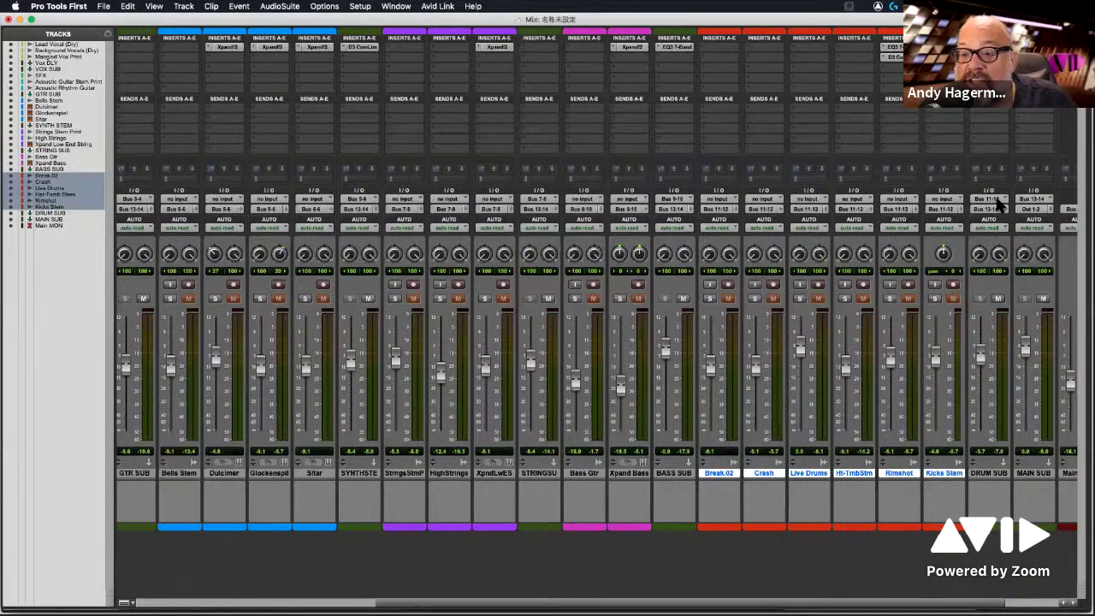
left_click(995, 201)
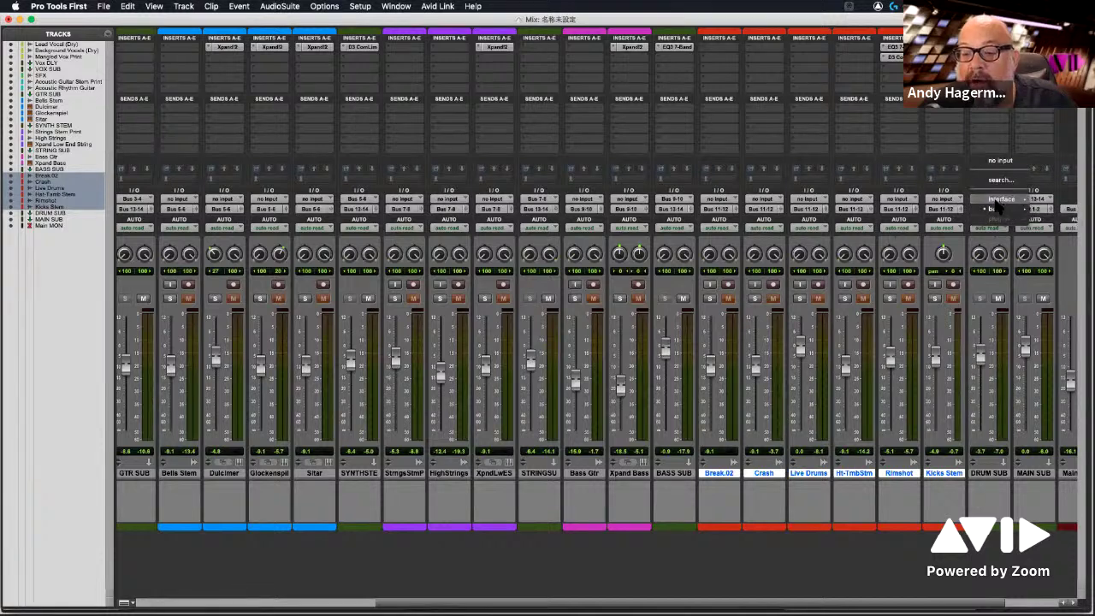
left_click(988, 476)
left_click(989, 477)
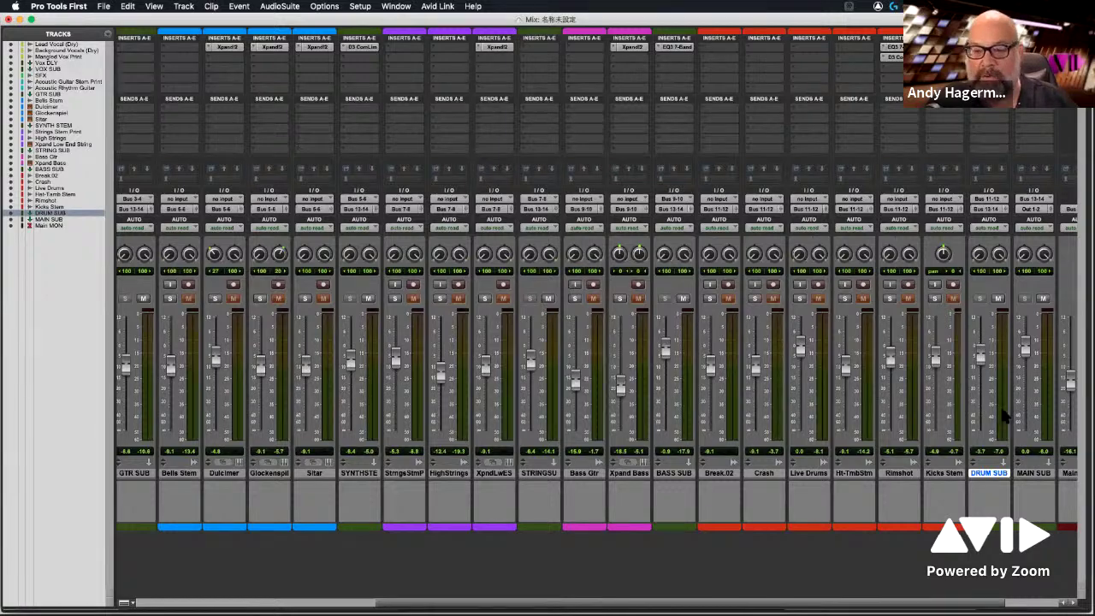
Step: Play the mix, try pulling the DRUM SUB fader fully down, and return it to its earlier level
key("space")
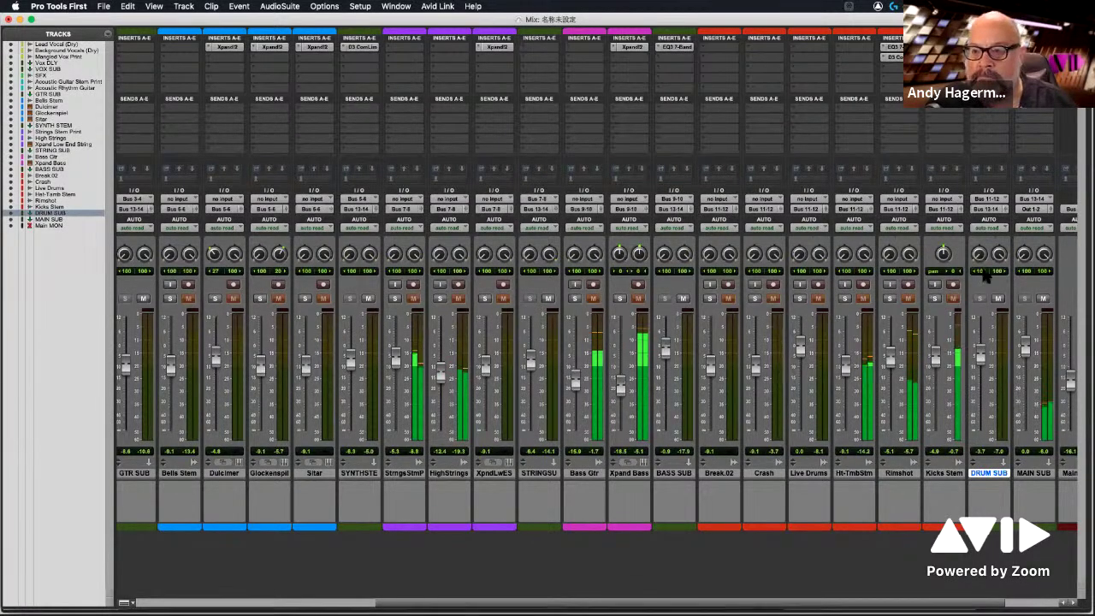
scroll(420, 415, "left", 8)
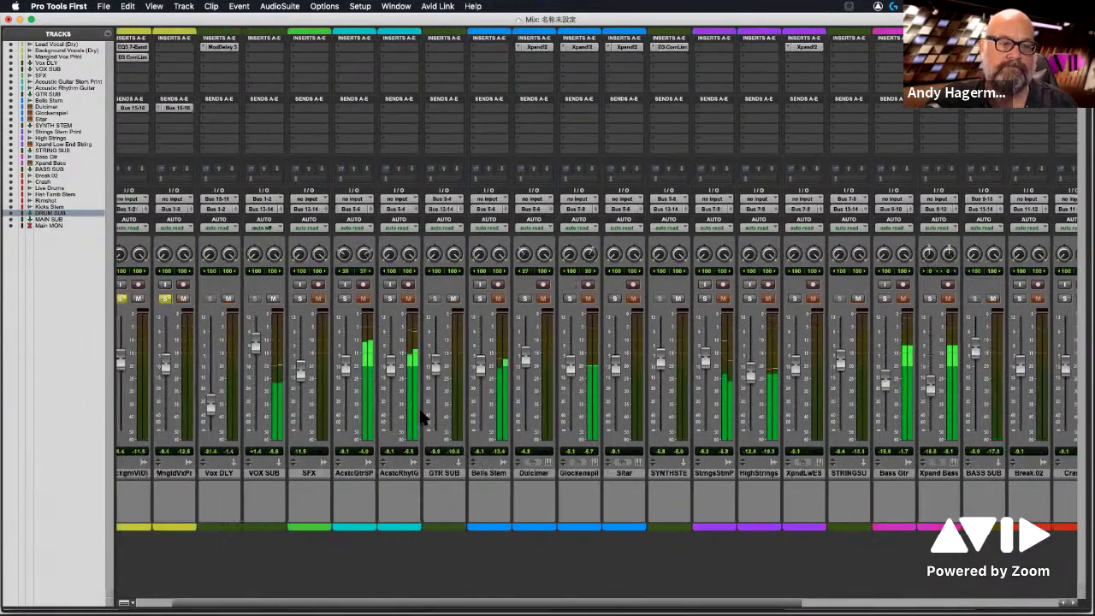
scroll(587, 420, "right", 10)
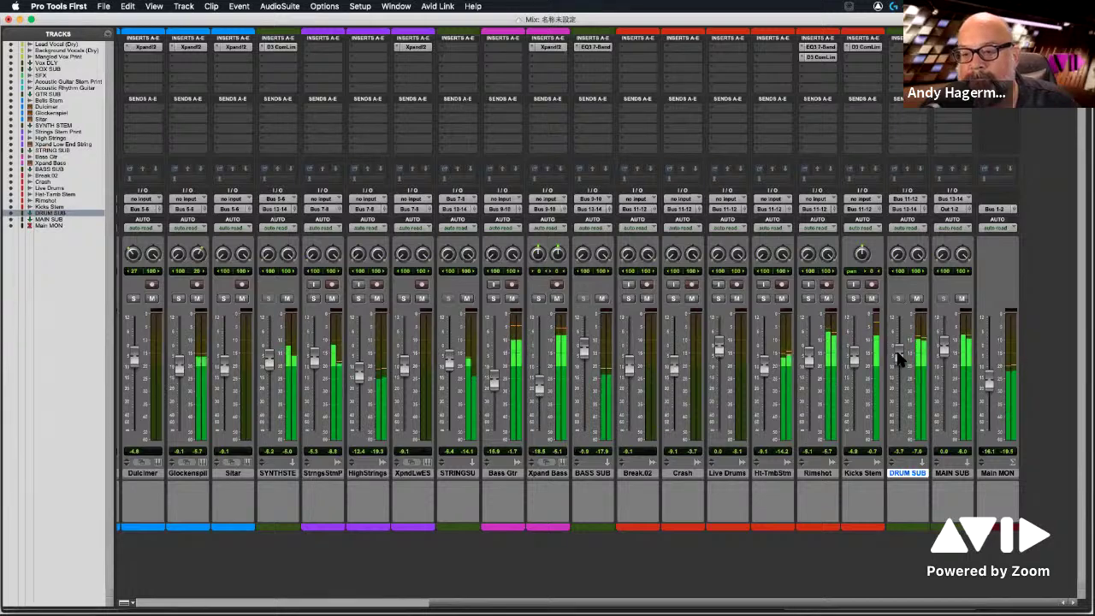
left_click_drag(900, 361, 898, 425)
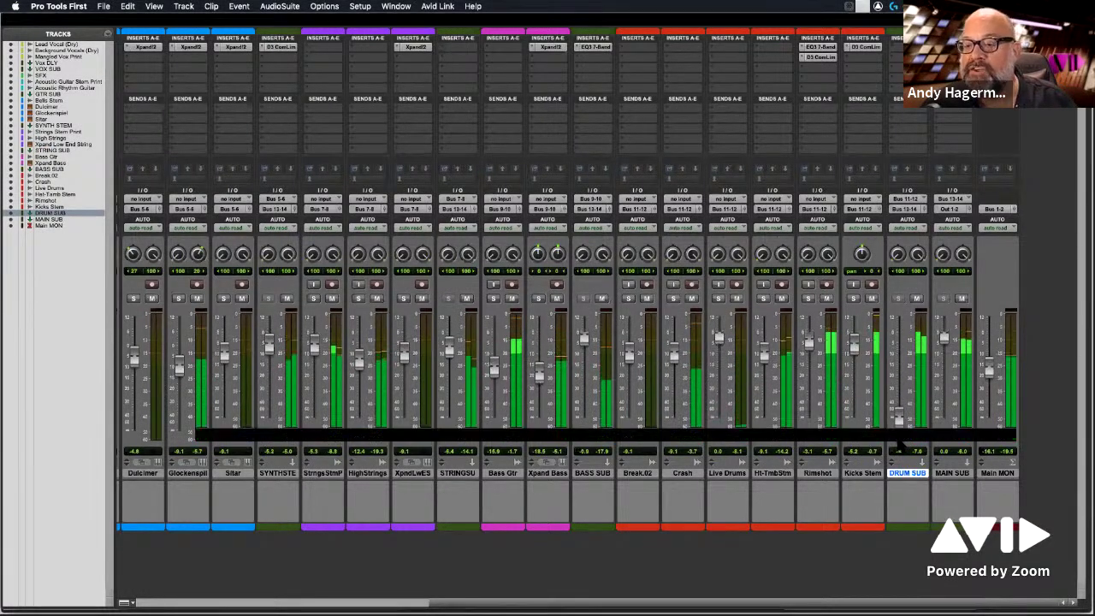
left_click_drag(898, 428, 897, 355)
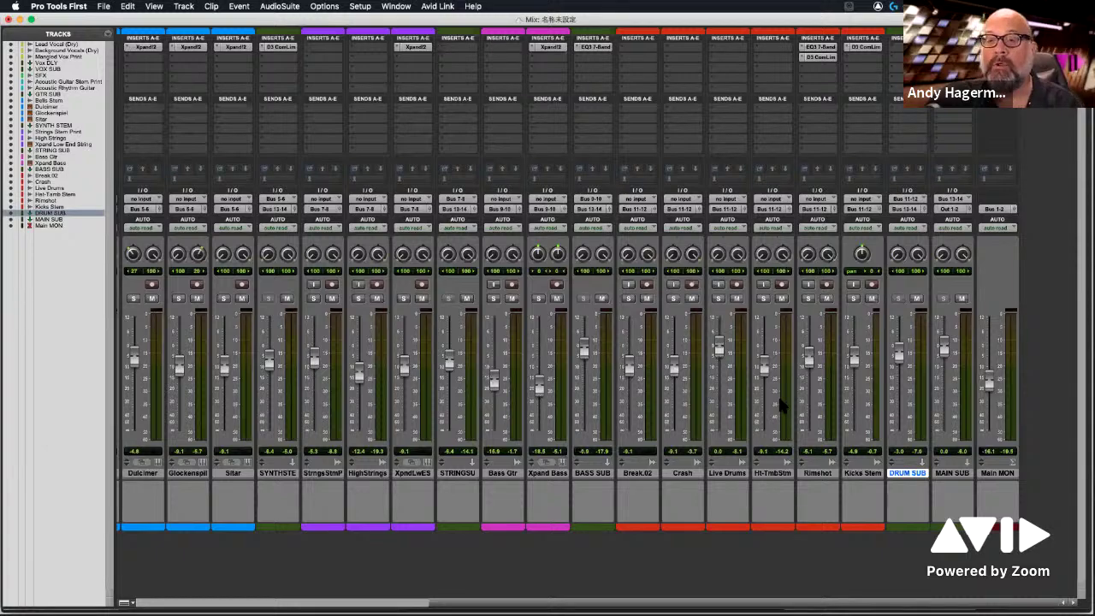
Step: Switch to the Acrobat Reader presentation and advance to the next Subgroups slide to examine the main submix routing
key("super+Tab")
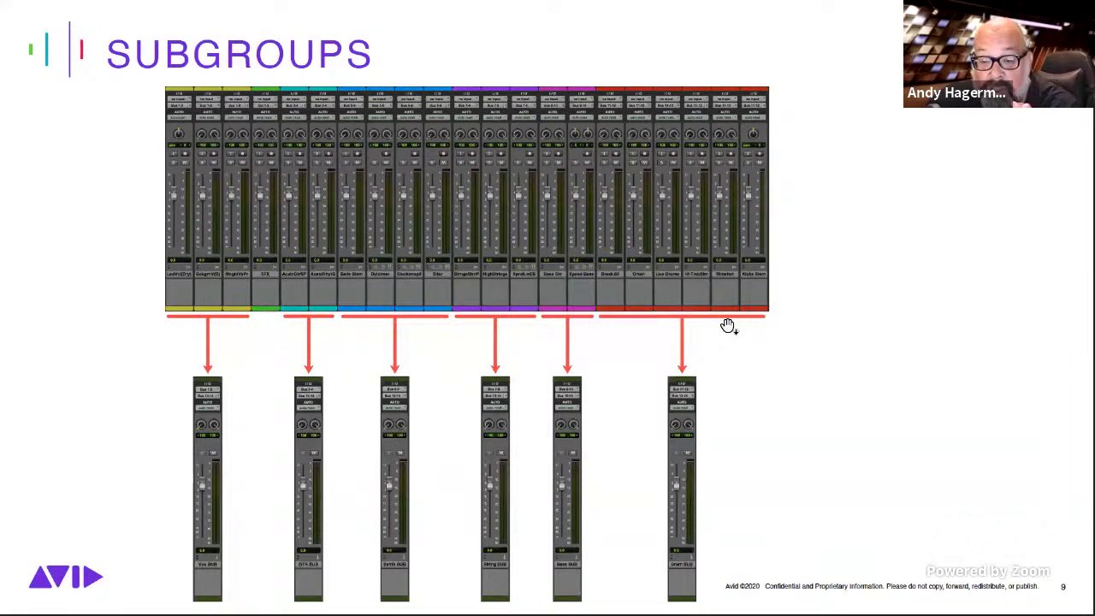
key("Right")
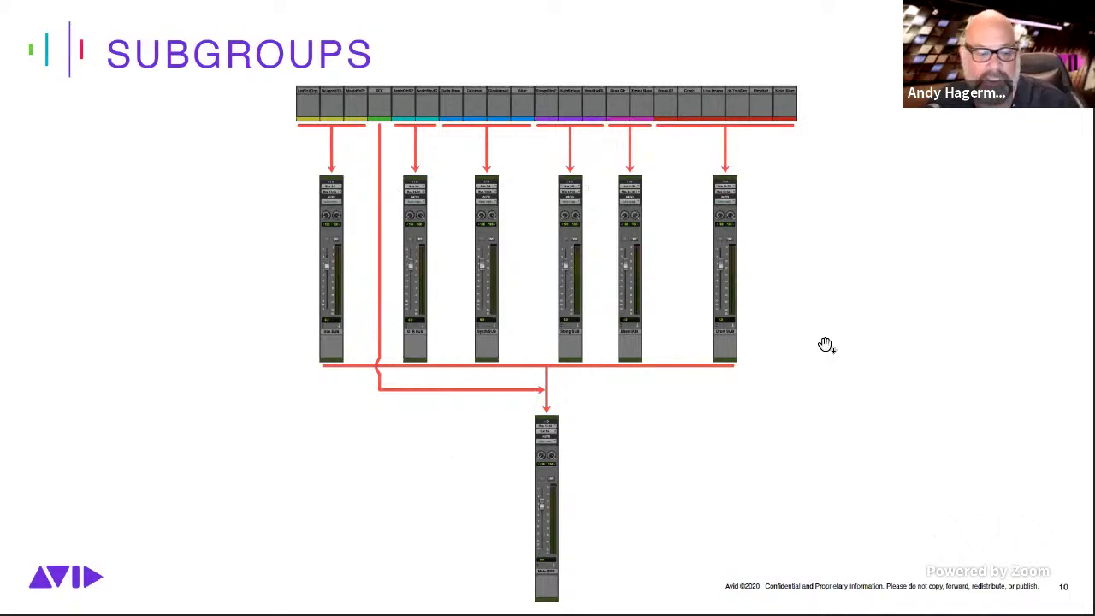
Step: Switch to Pro Tools First and solo the Lead Vocal, Background Vocals and Mangled Vox Print tracks
key("super+Tab")
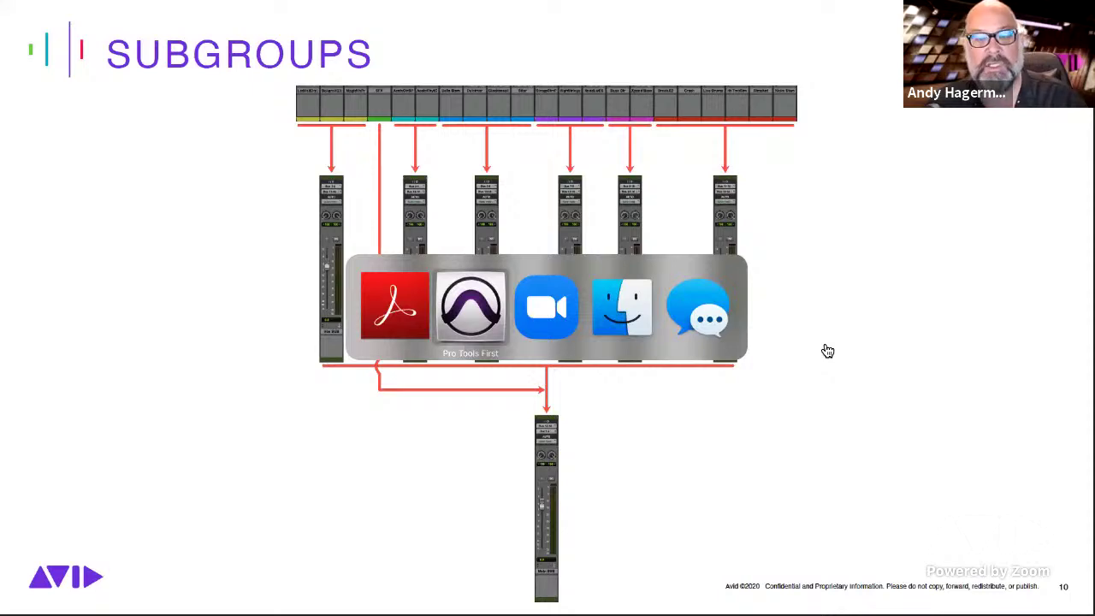
left_click(475, 338)
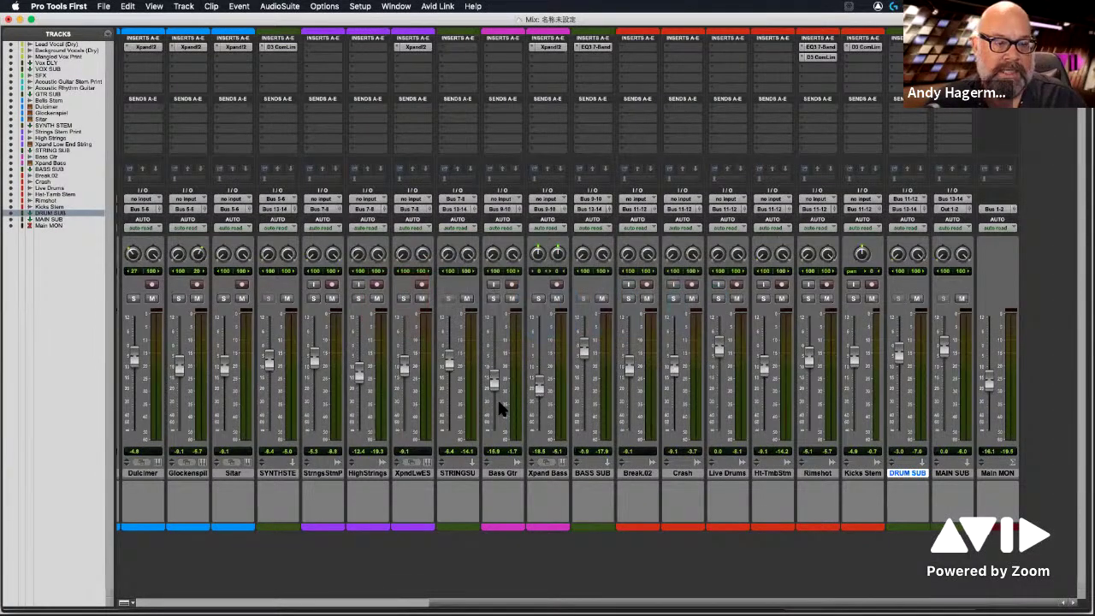
scroll(501, 403, "left", 10)
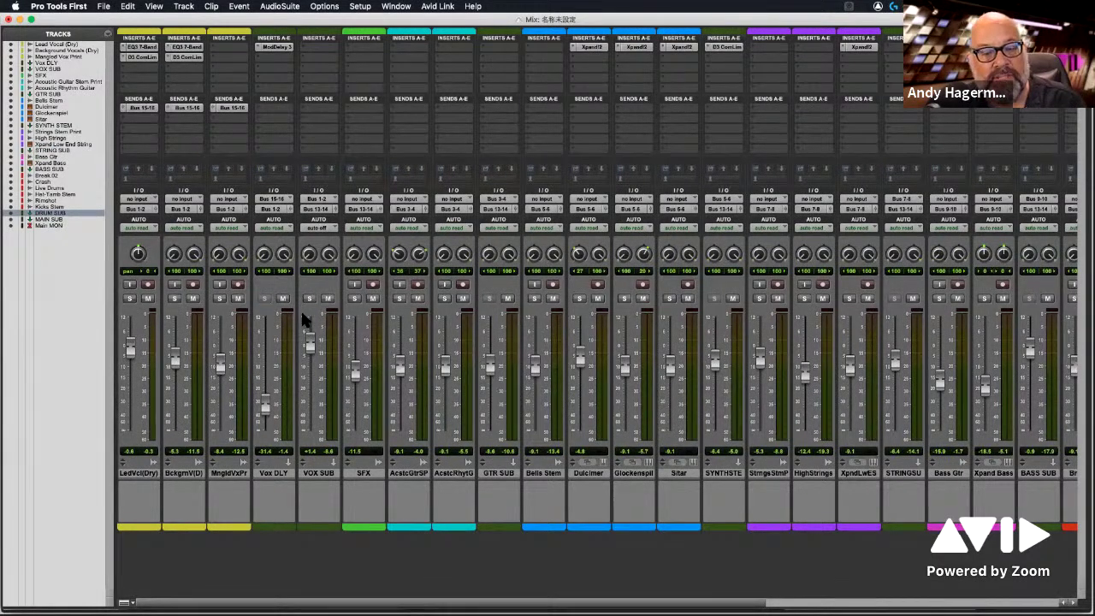
left_click(130, 299)
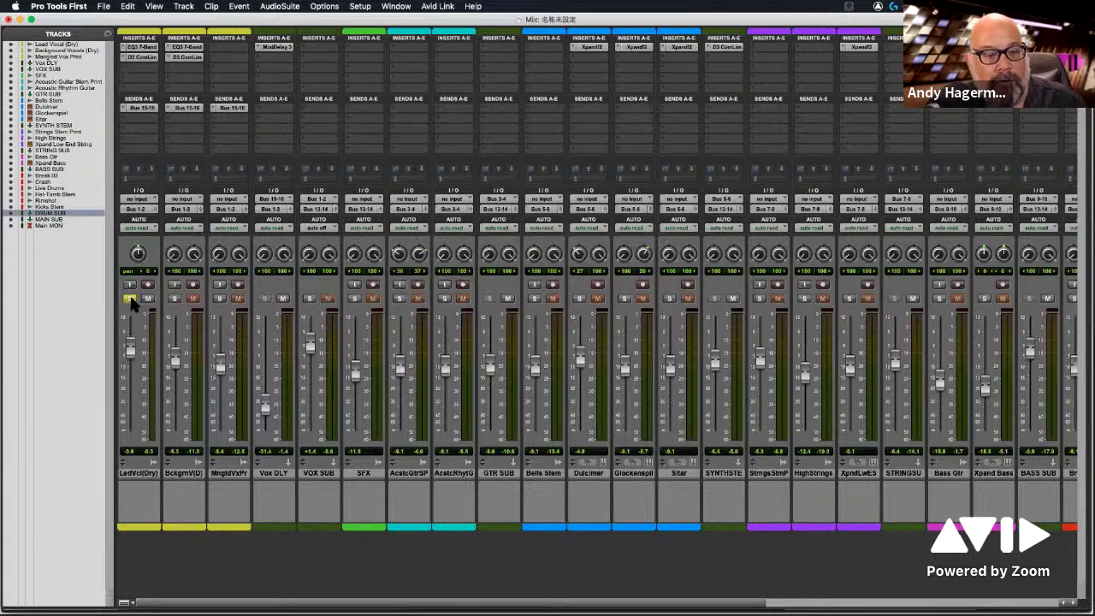
left_click(219, 299)
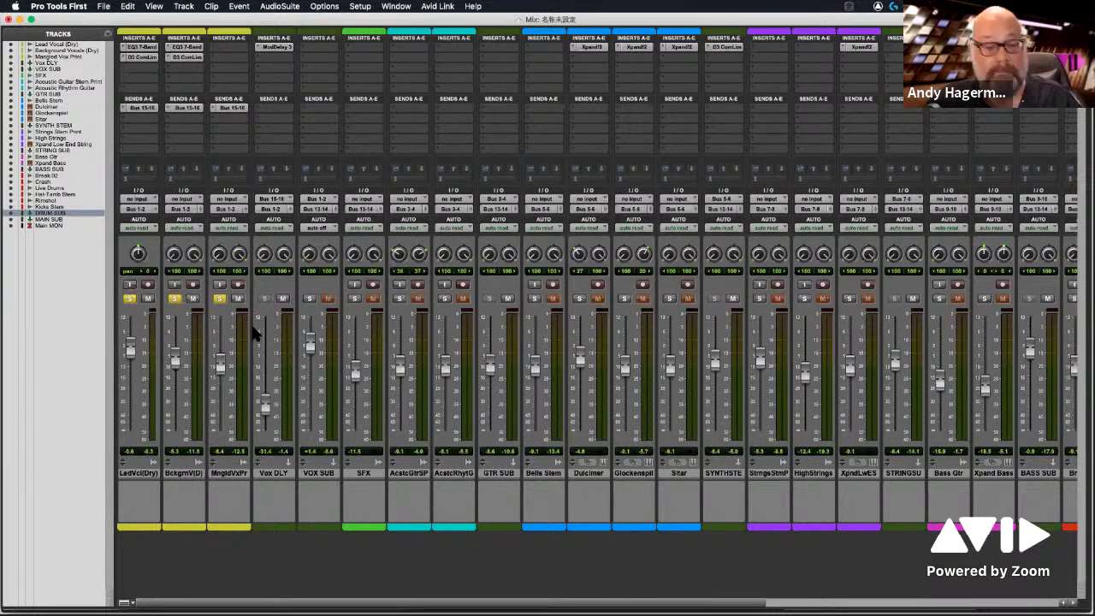
Step: Play the soloed vocals and solo-safe the VOX SUB track so the vocals pass through their subgroup
key("space")
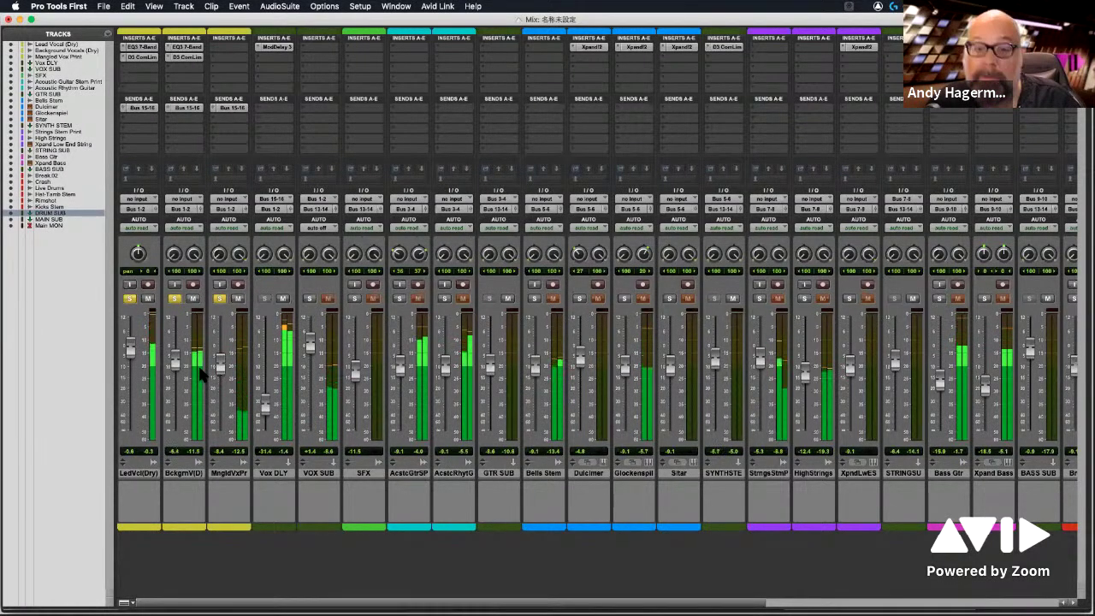
left_click(308, 299)
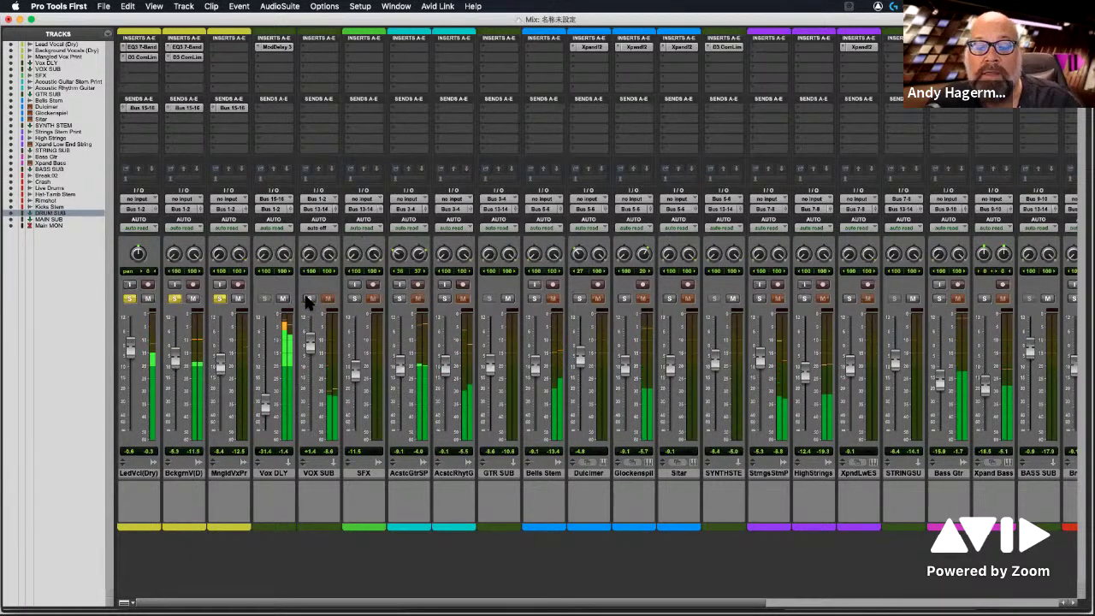
left_click(308, 299)
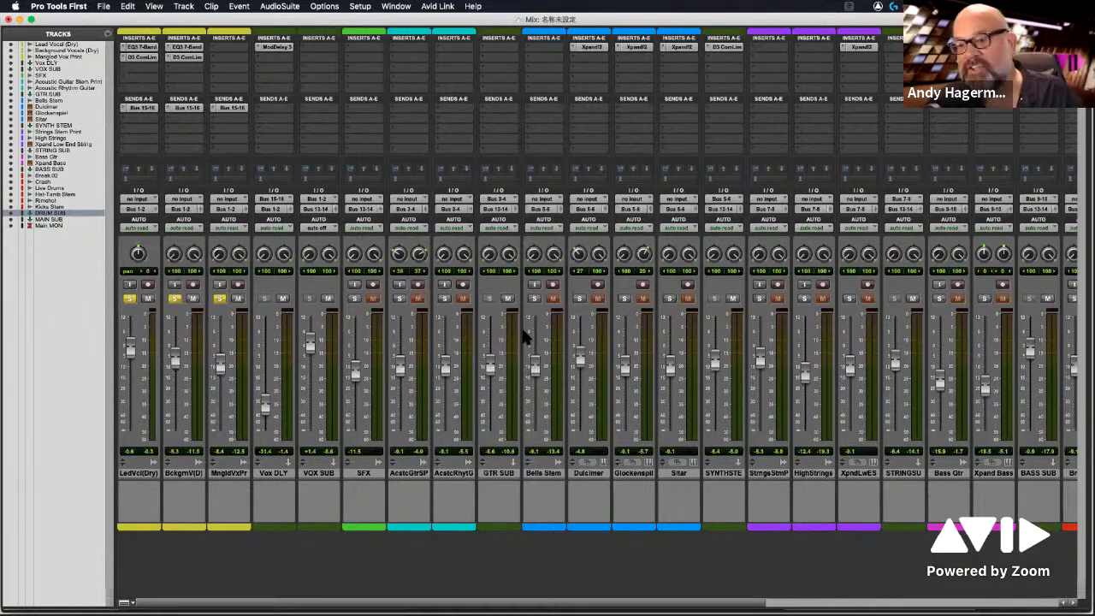
Step: Select the MAIN SUB track and examine its EQ3 7-Band and Dyn3 Compressor/Limiter inserts
scroll(398, 373, "right", 10)
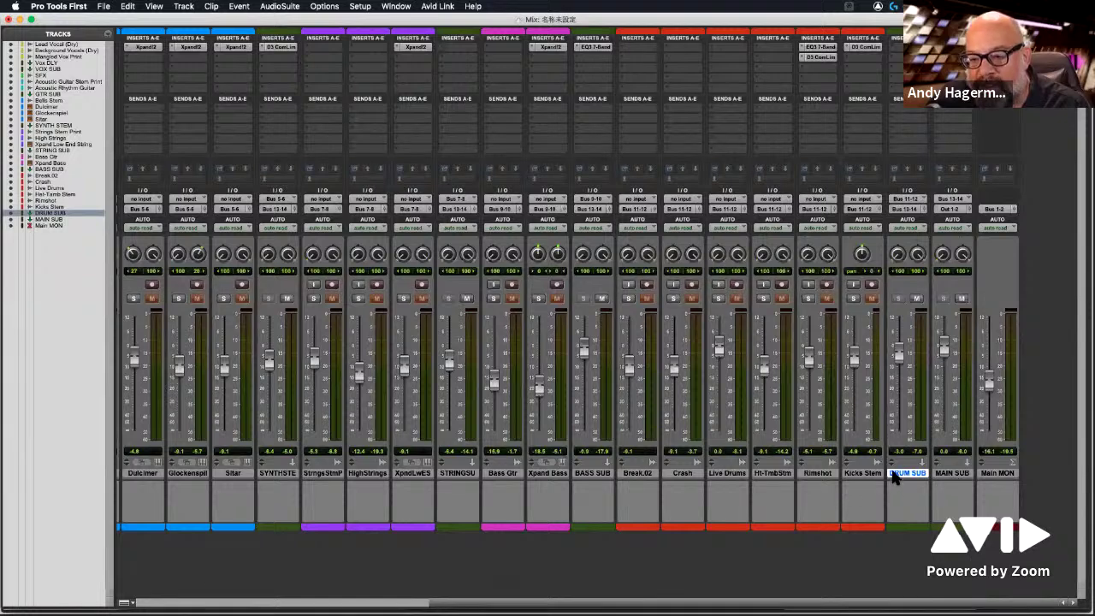
left_click(949, 474)
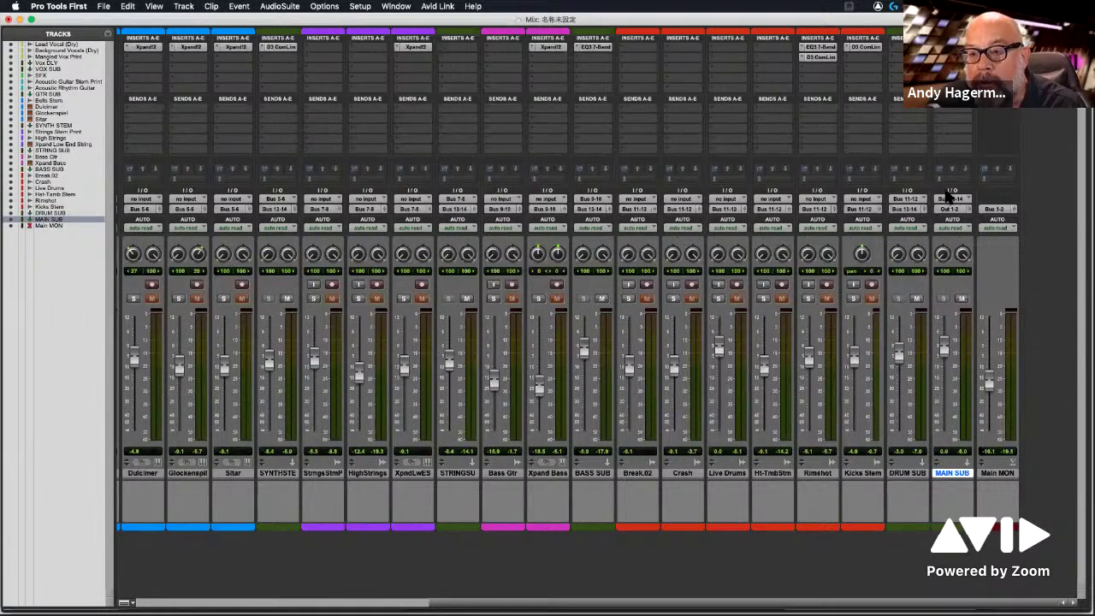
left_click(952, 47)
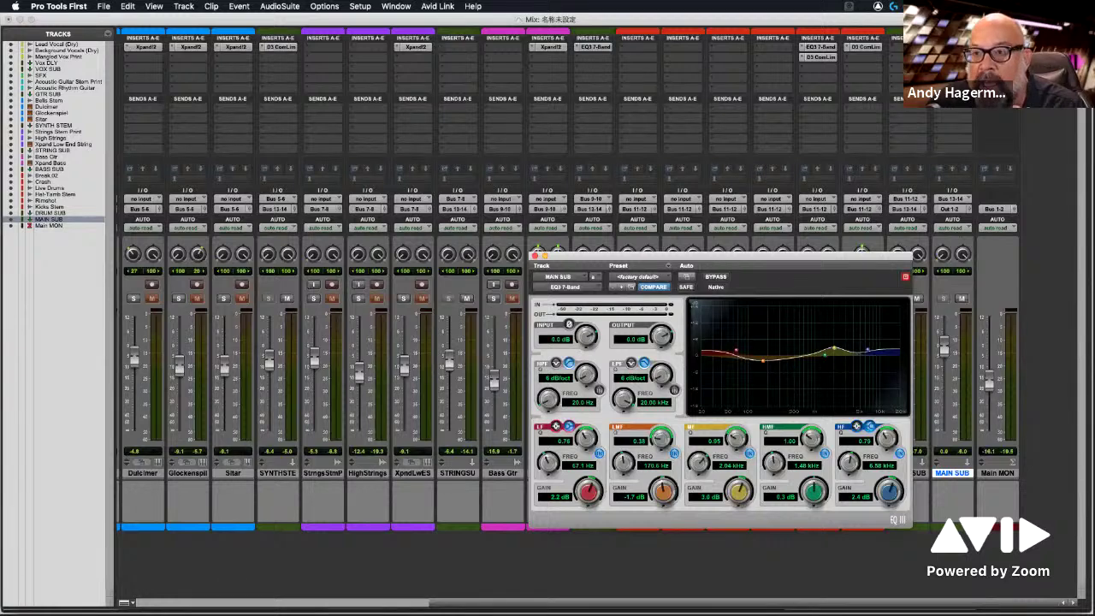
left_click(959, 125)
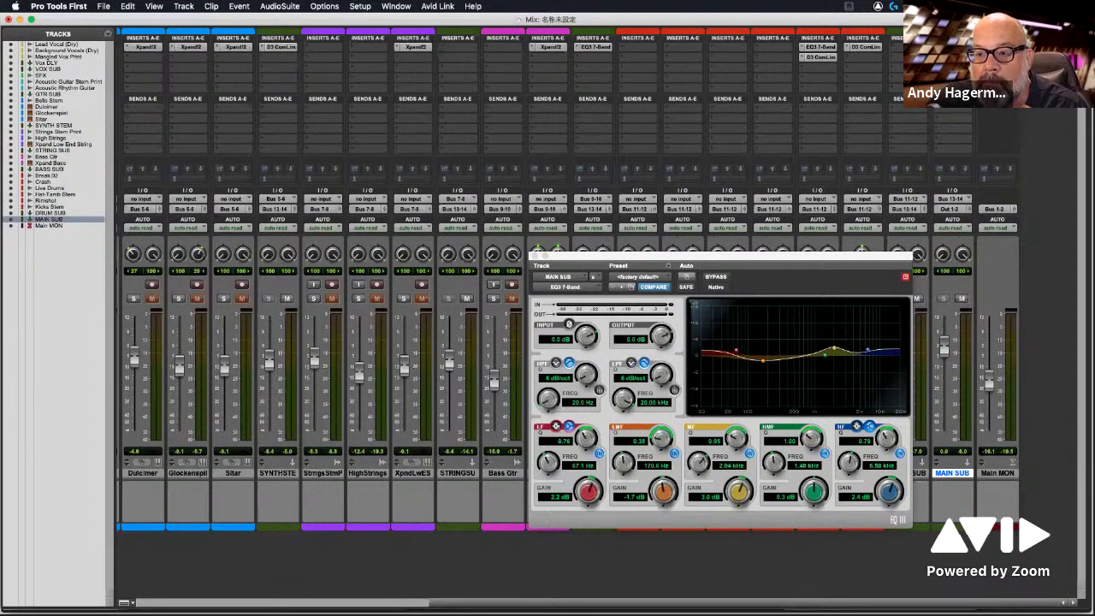
left_click(952, 57)
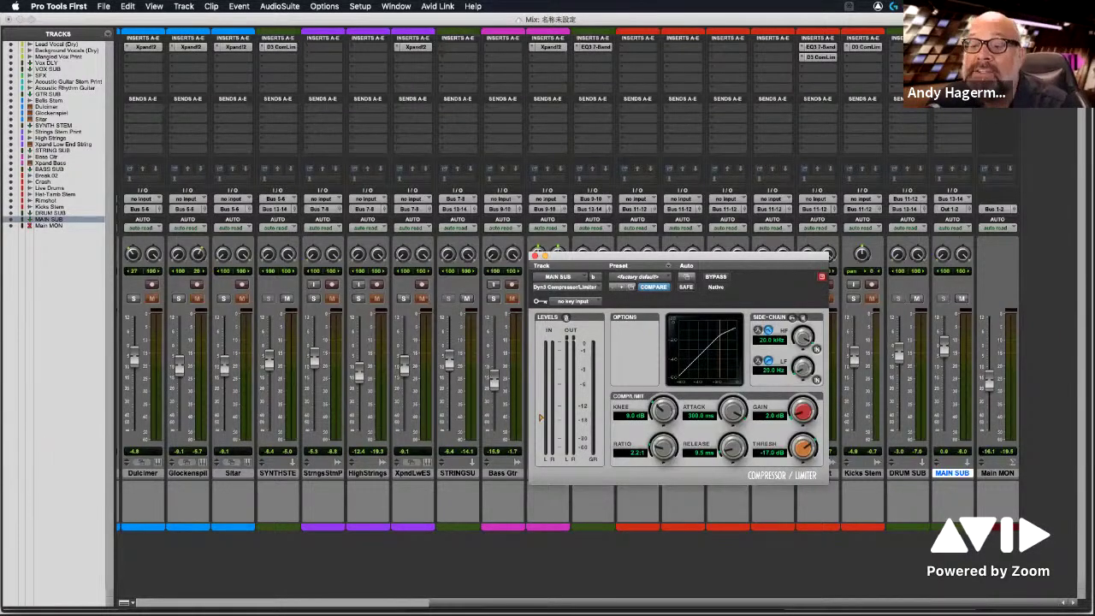
Step: Try higher Main MON fader levels while comparing the MAIN SUB EQ and compressor, and bring Main MON down to about -16.9 dB
mouse_move(988, 380)
left_mouse_down()
mouse_move(987, 362)
mouse_move(990, 400)
mouse_move(988, 377)
left_mouse_up()
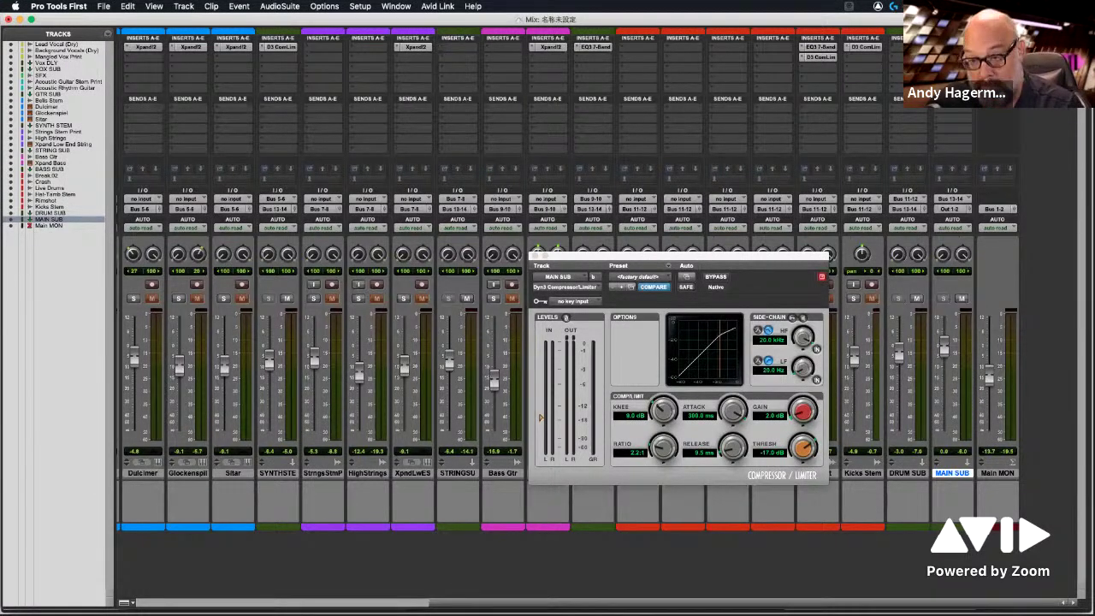
left_click(954, 47)
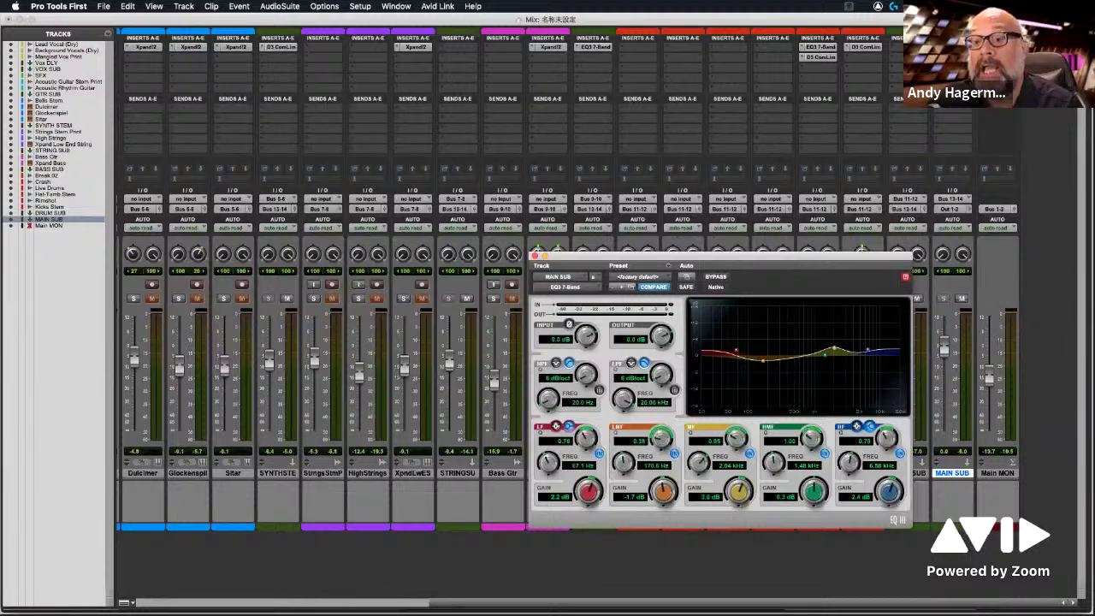
left_click(954, 57)
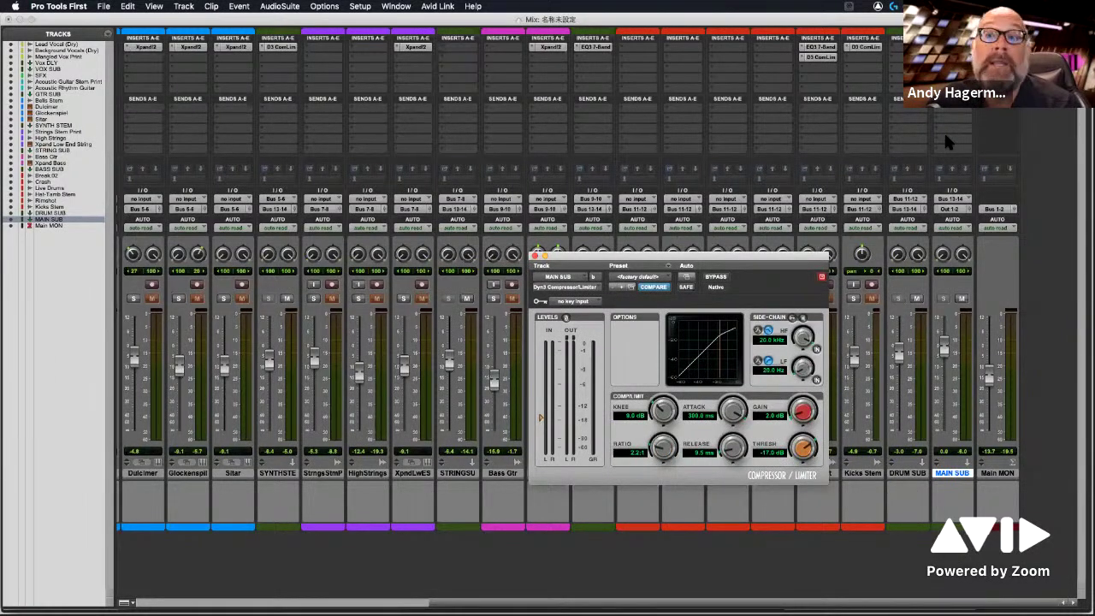
mouse_move(987, 379)
left_mouse_down()
mouse_move(990, 428)
mouse_move(990, 373)
left_mouse_up()
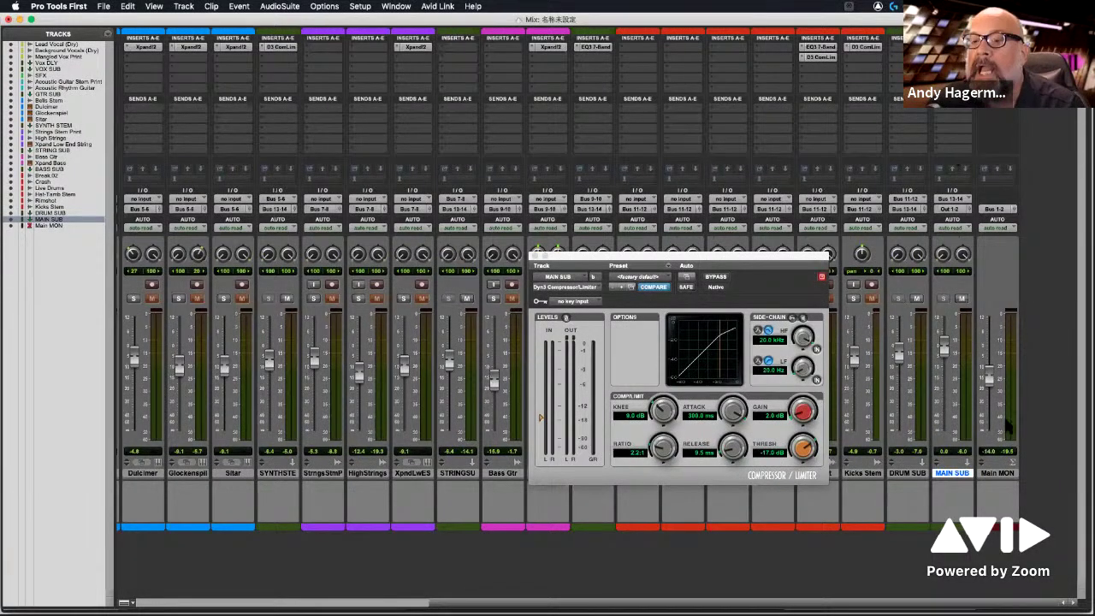
mouse_move(988, 370)
left_mouse_down()
mouse_move(990, 402)
mouse_move(989, 386)
left_mouse_up()
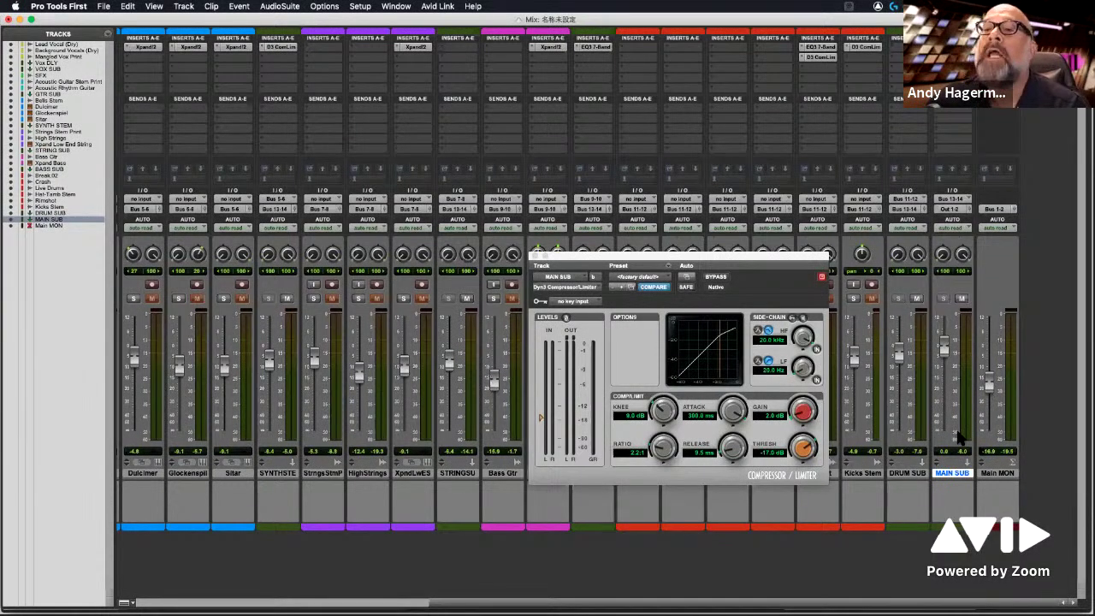
Step: Review the EQ3 7-Band and Dyn3 Compressor/Limiter on MAIN SUB again, close the plug-in window, and look through the insert options
left_click(951, 67)
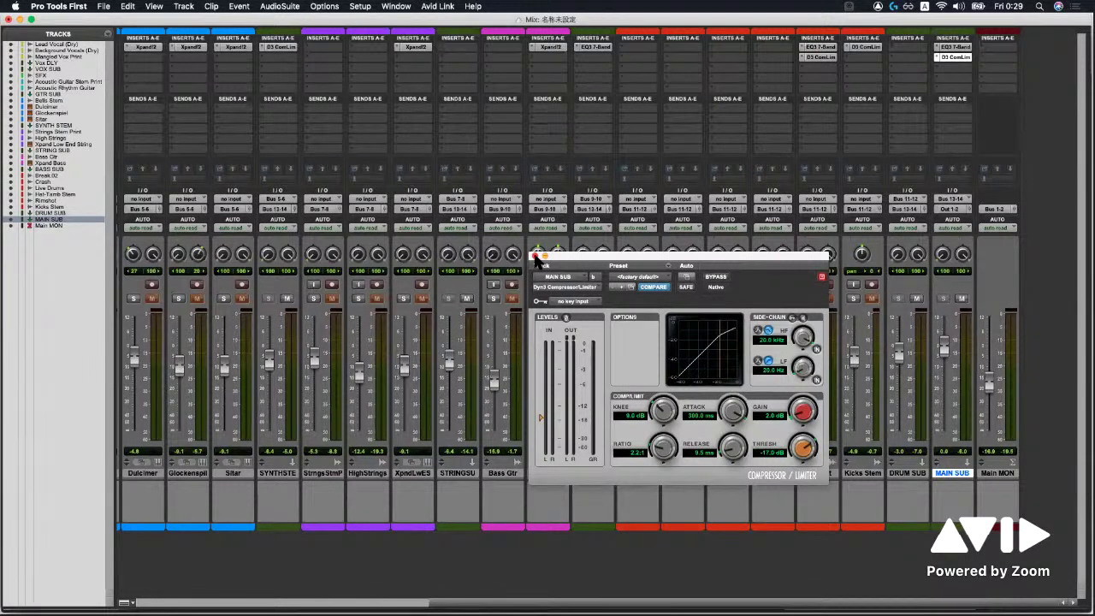
left_click(535, 257)
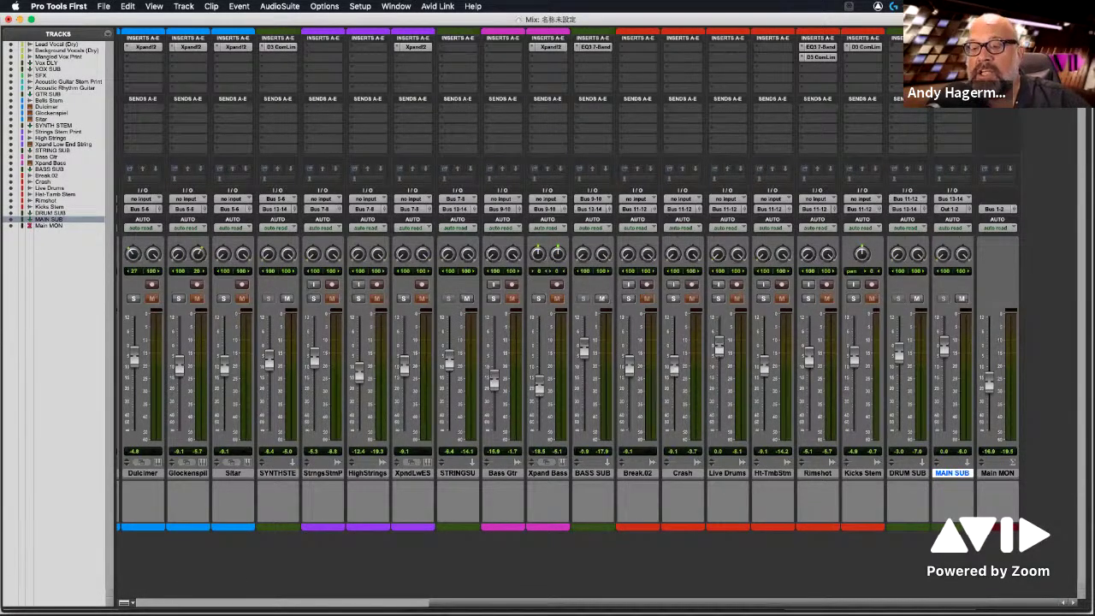
left_click(953, 47)
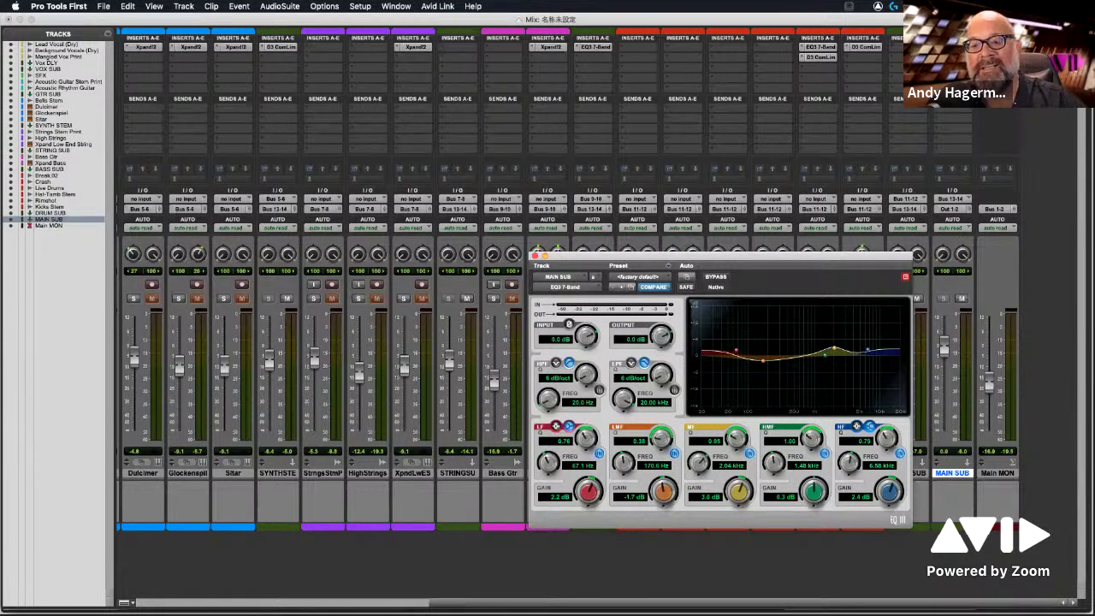
left_click(953, 55)
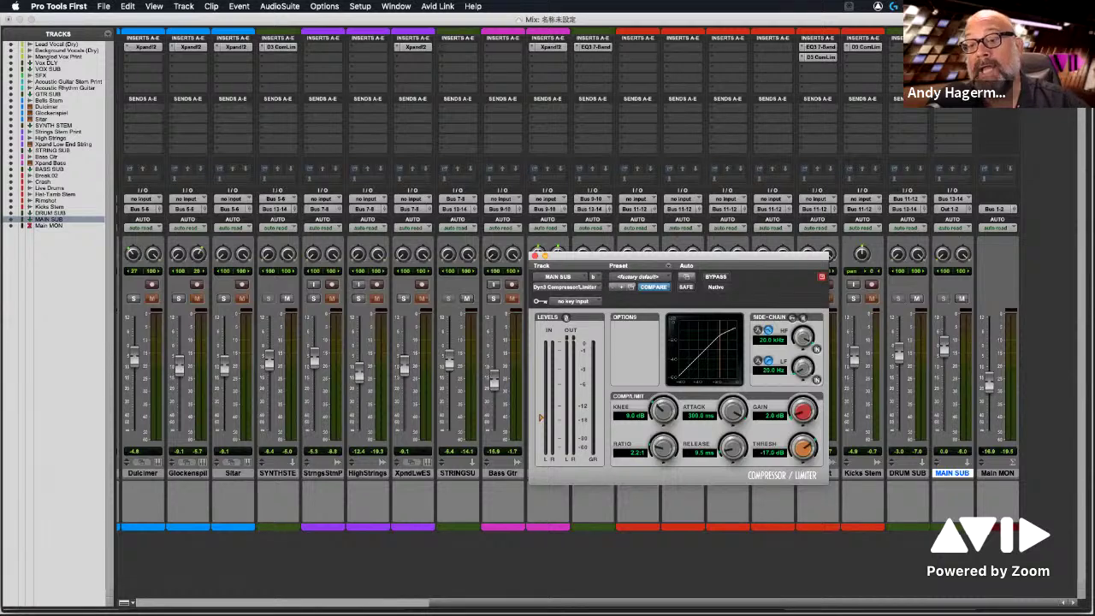
left_click(535, 256)
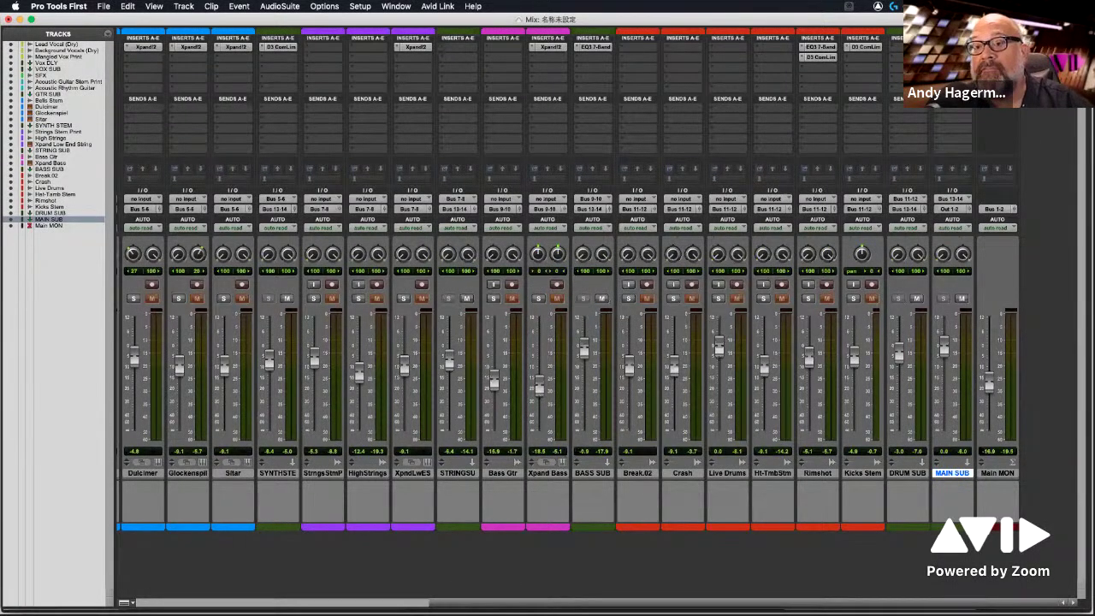
mouse_move(928, 47)
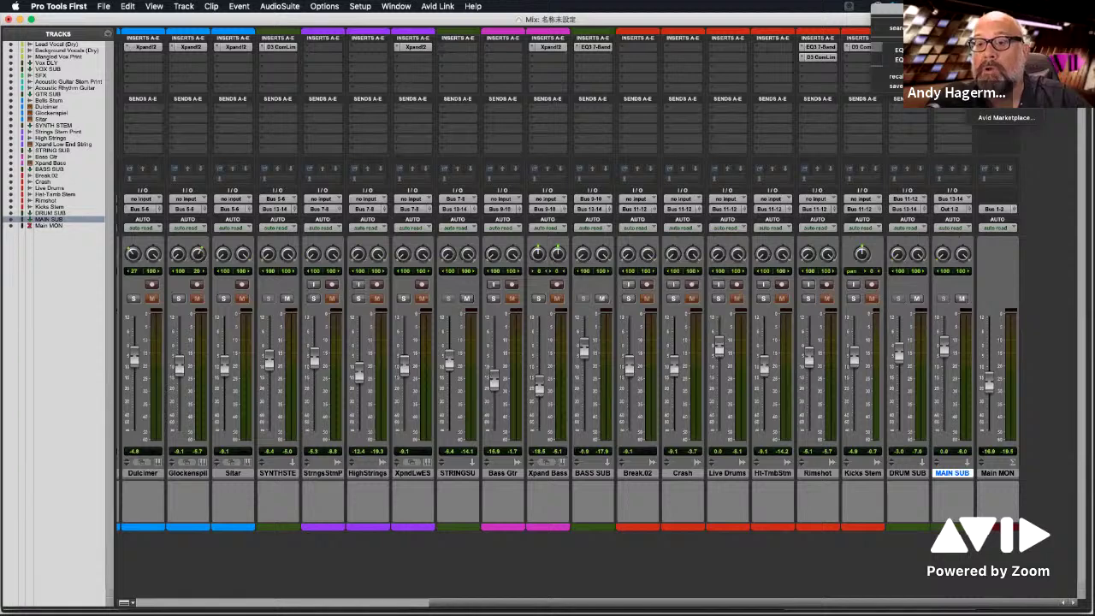
mouse_move(992, 50)
left_click(1044, 214)
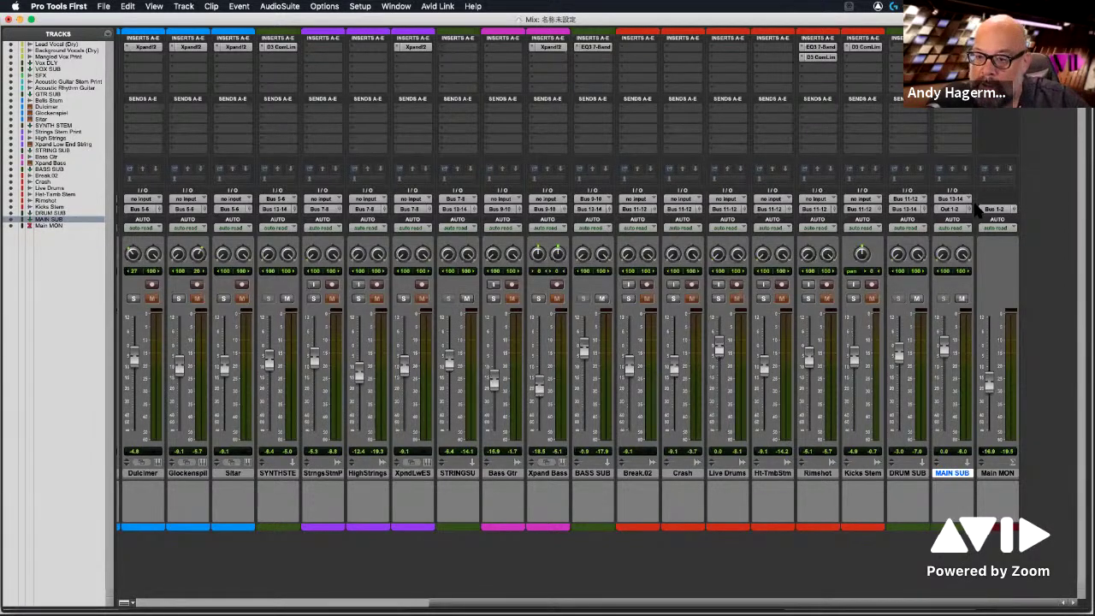
Step: Select the Main MON master fader and MAIN SUB tracks together to compare the roles of the two output tracks
left_click(999, 476)
left_click(953, 475)
left_click(990, 476)
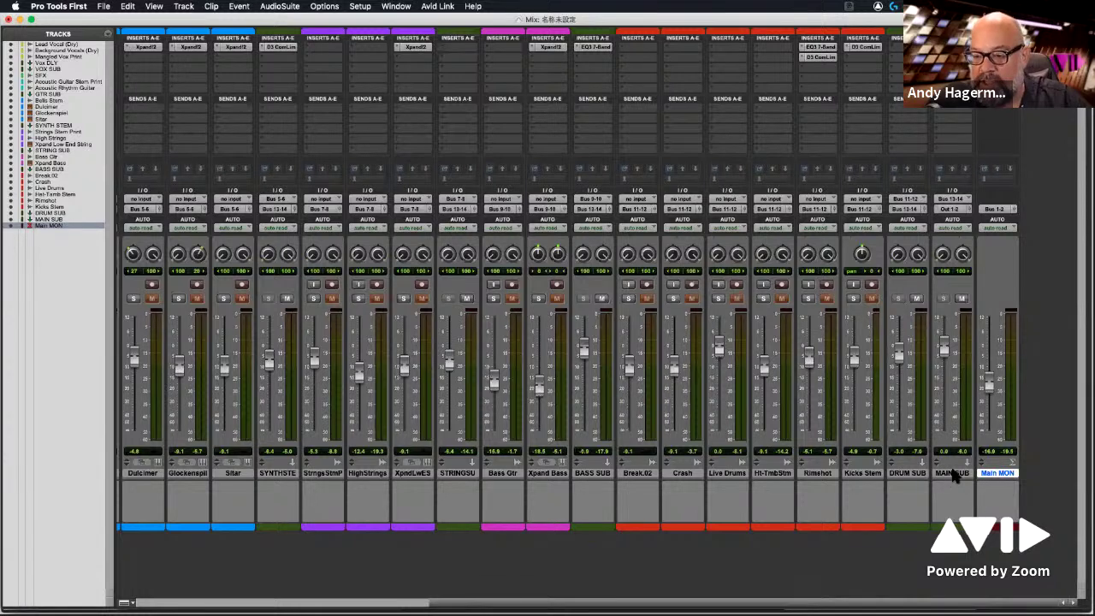
left_click(954, 474, "shift")
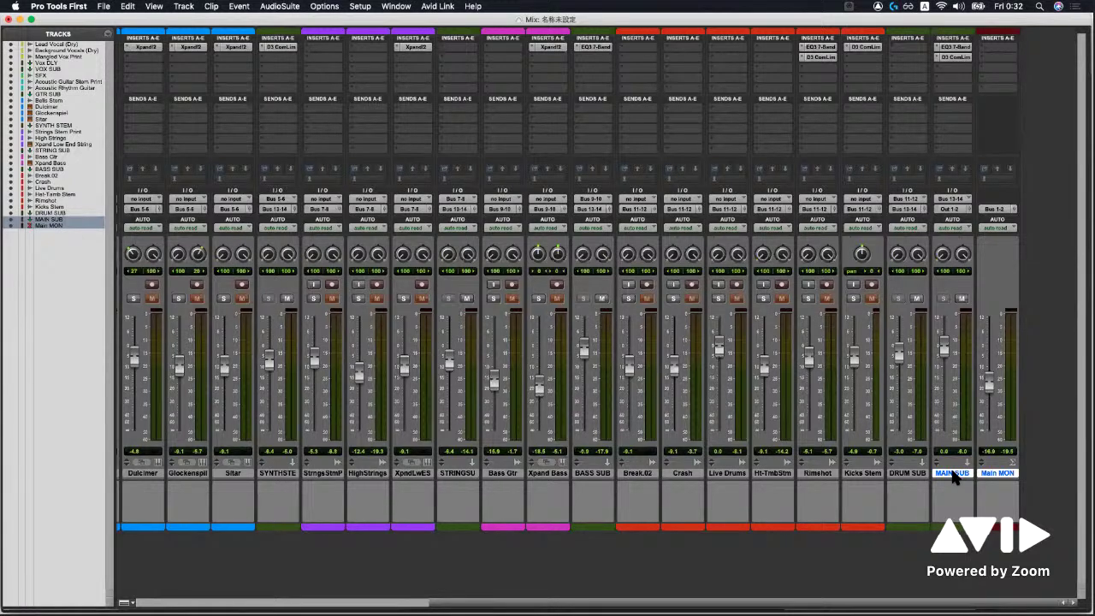
Step: Check the Bus 15-16 send on the Mangled Vox Print track, and select the Vox DLY and VOX SUB tracks
scroll(372, 504, "left", 5)
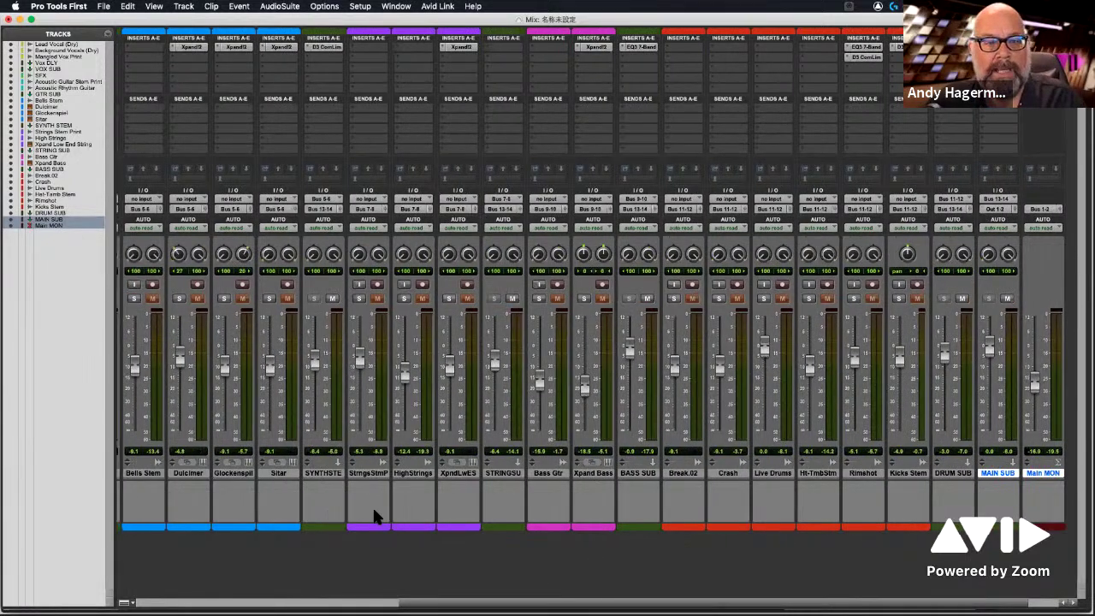
scroll(372, 505, "left", 2)
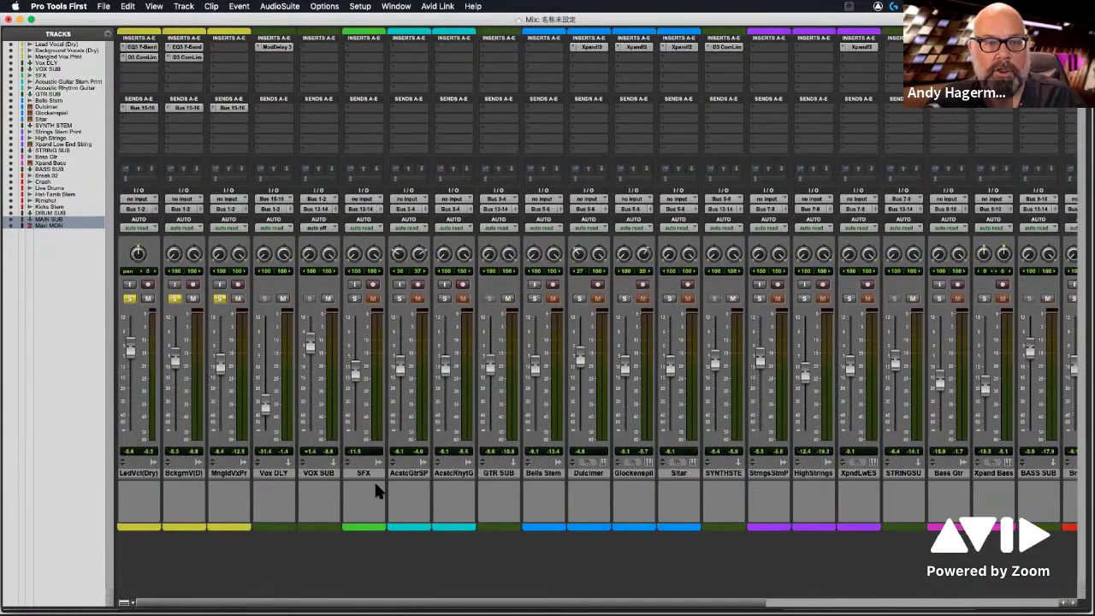
left_click(239, 109)
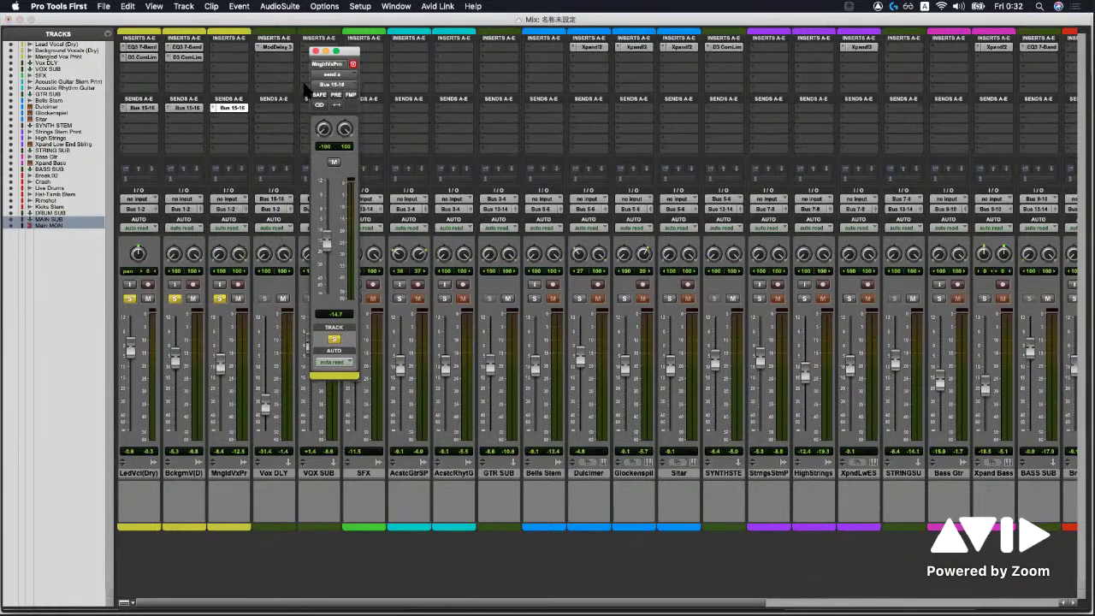
left_click(313, 59)
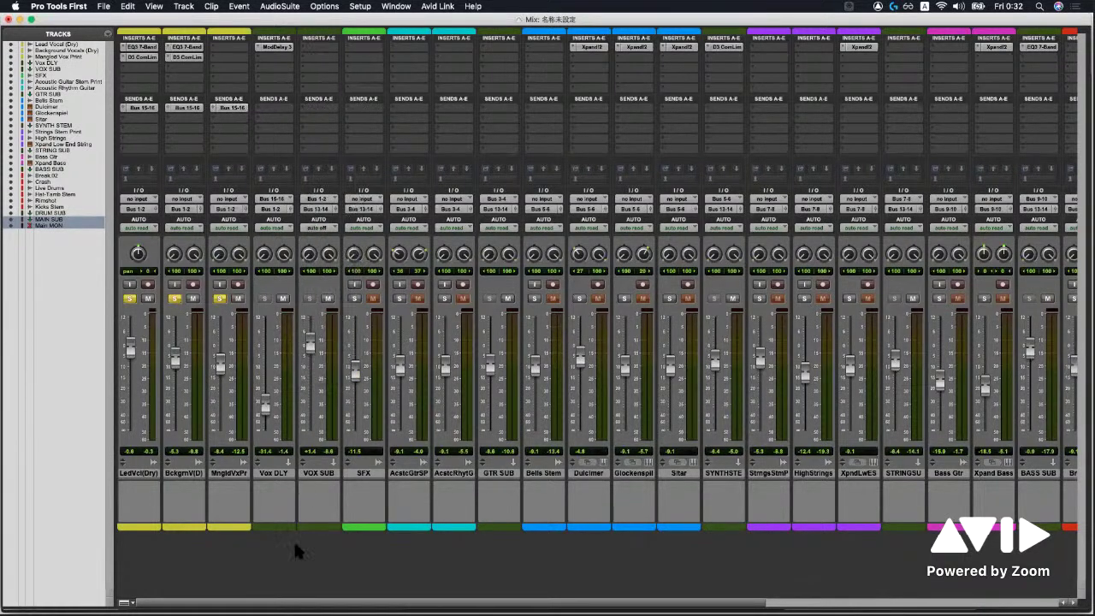
left_click(271, 473)
left_click(320, 474, "shift")
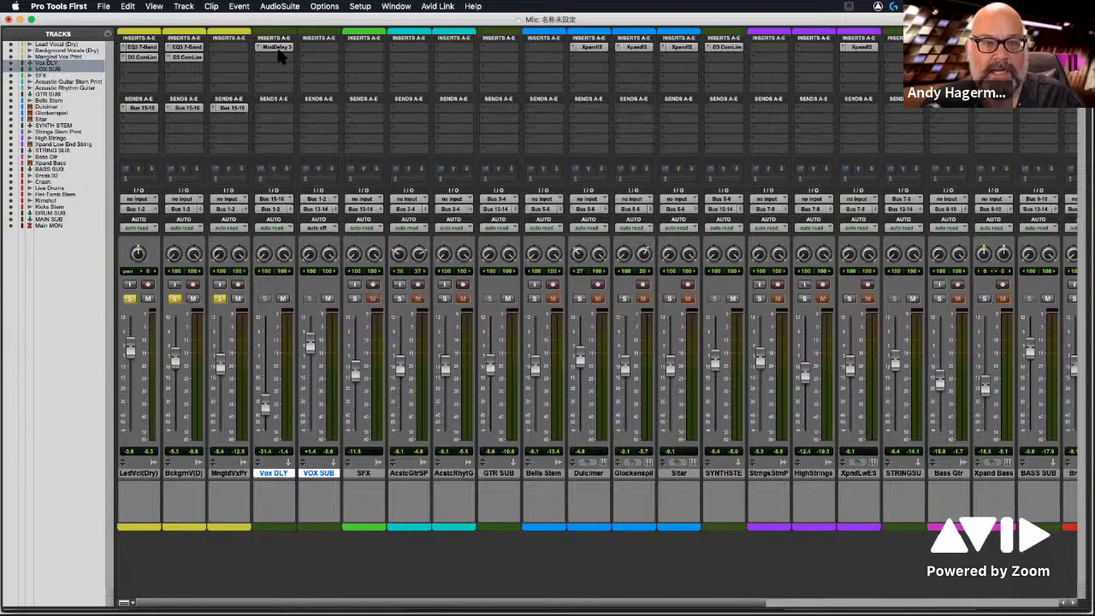